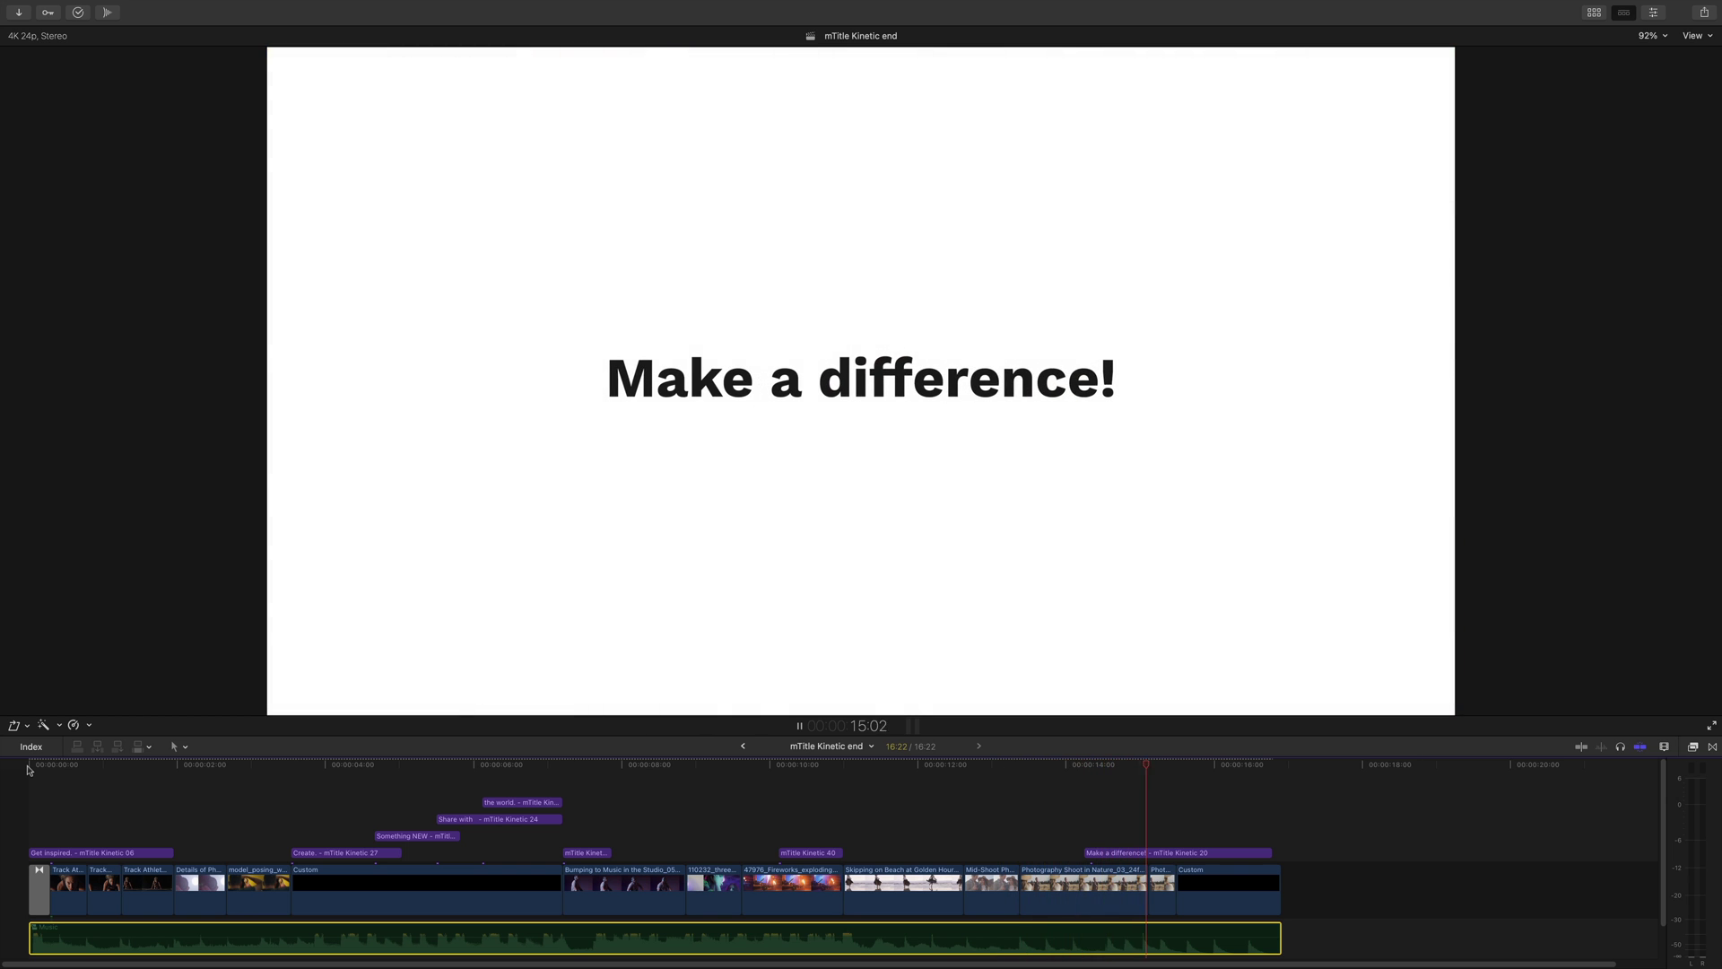
Place the mTitle Kinetic 06 title at the very start of the timeline
{"action": "left_click", "coordinate": [27, 769]}
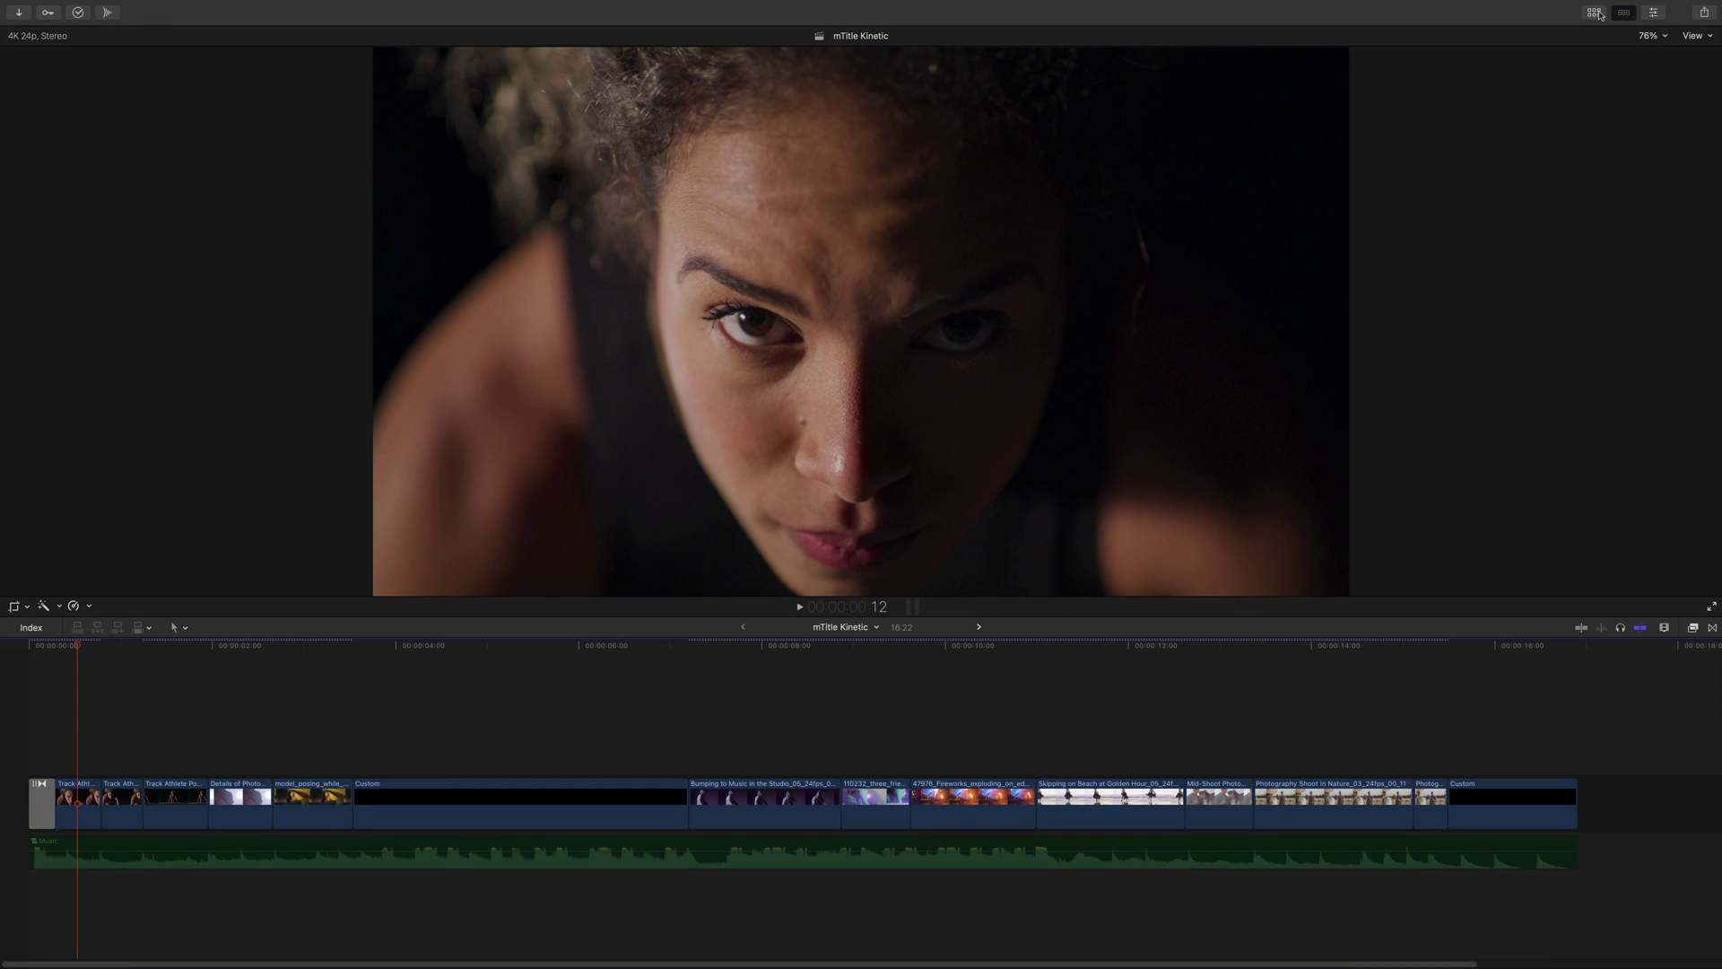
{"action": "left_click", "coordinate": [1594, 12]}
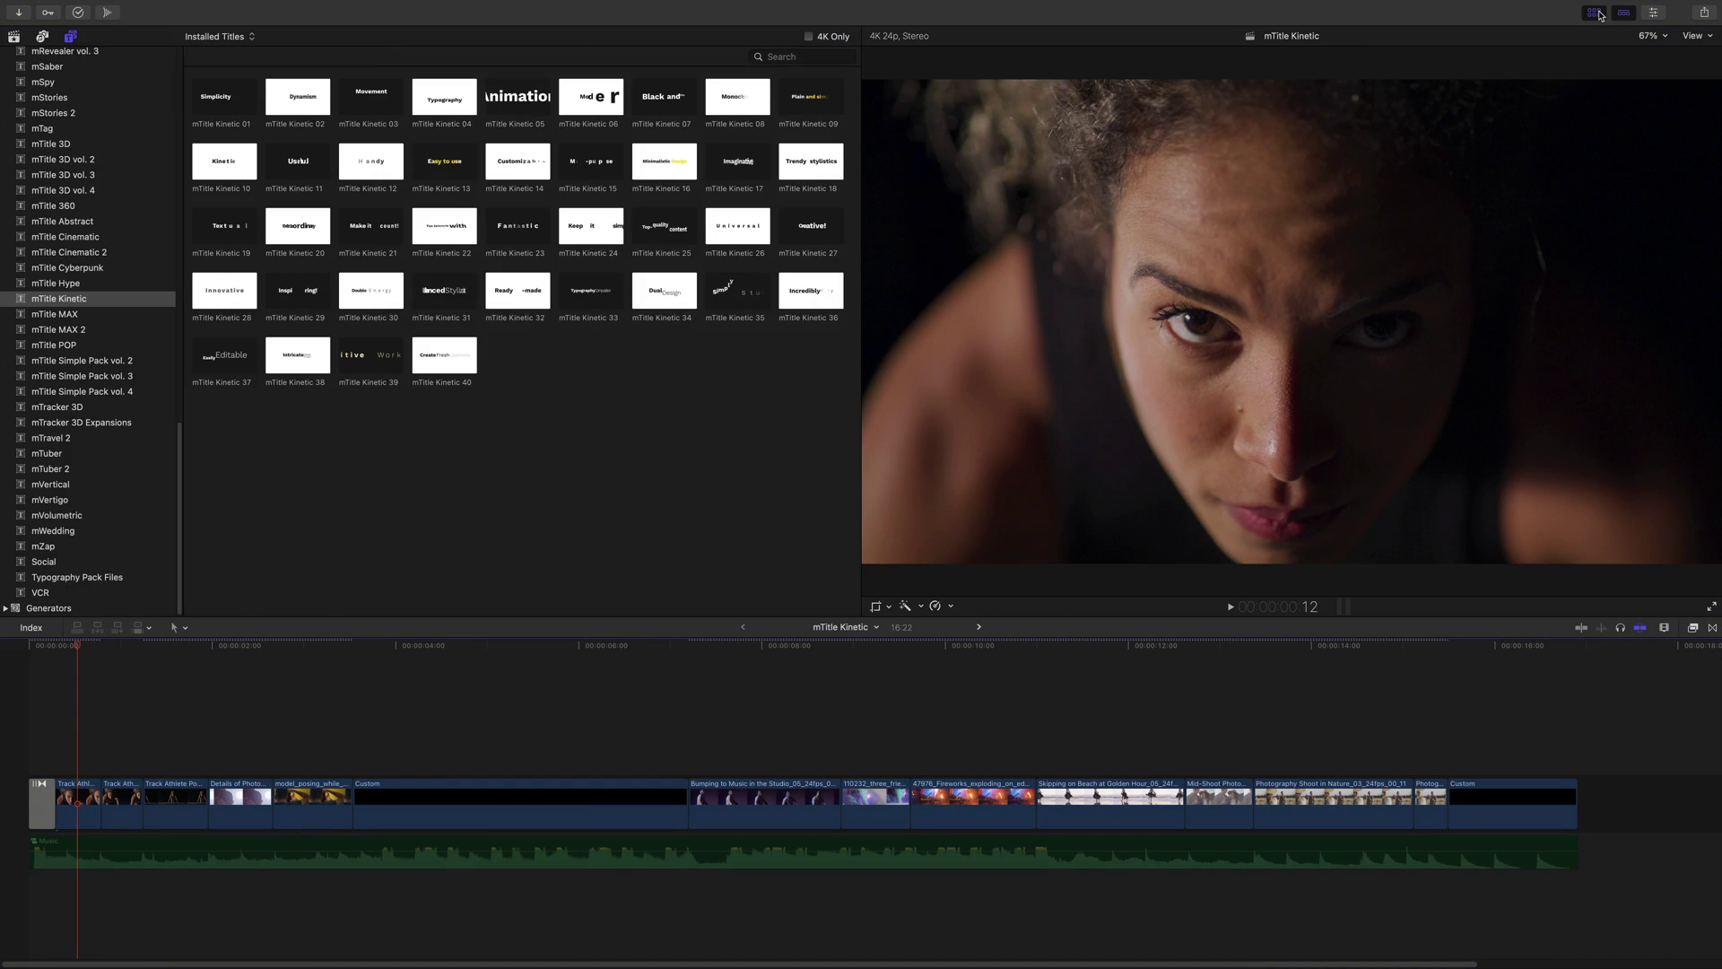
{"action": "left_click", "coordinate": [106, 304]}
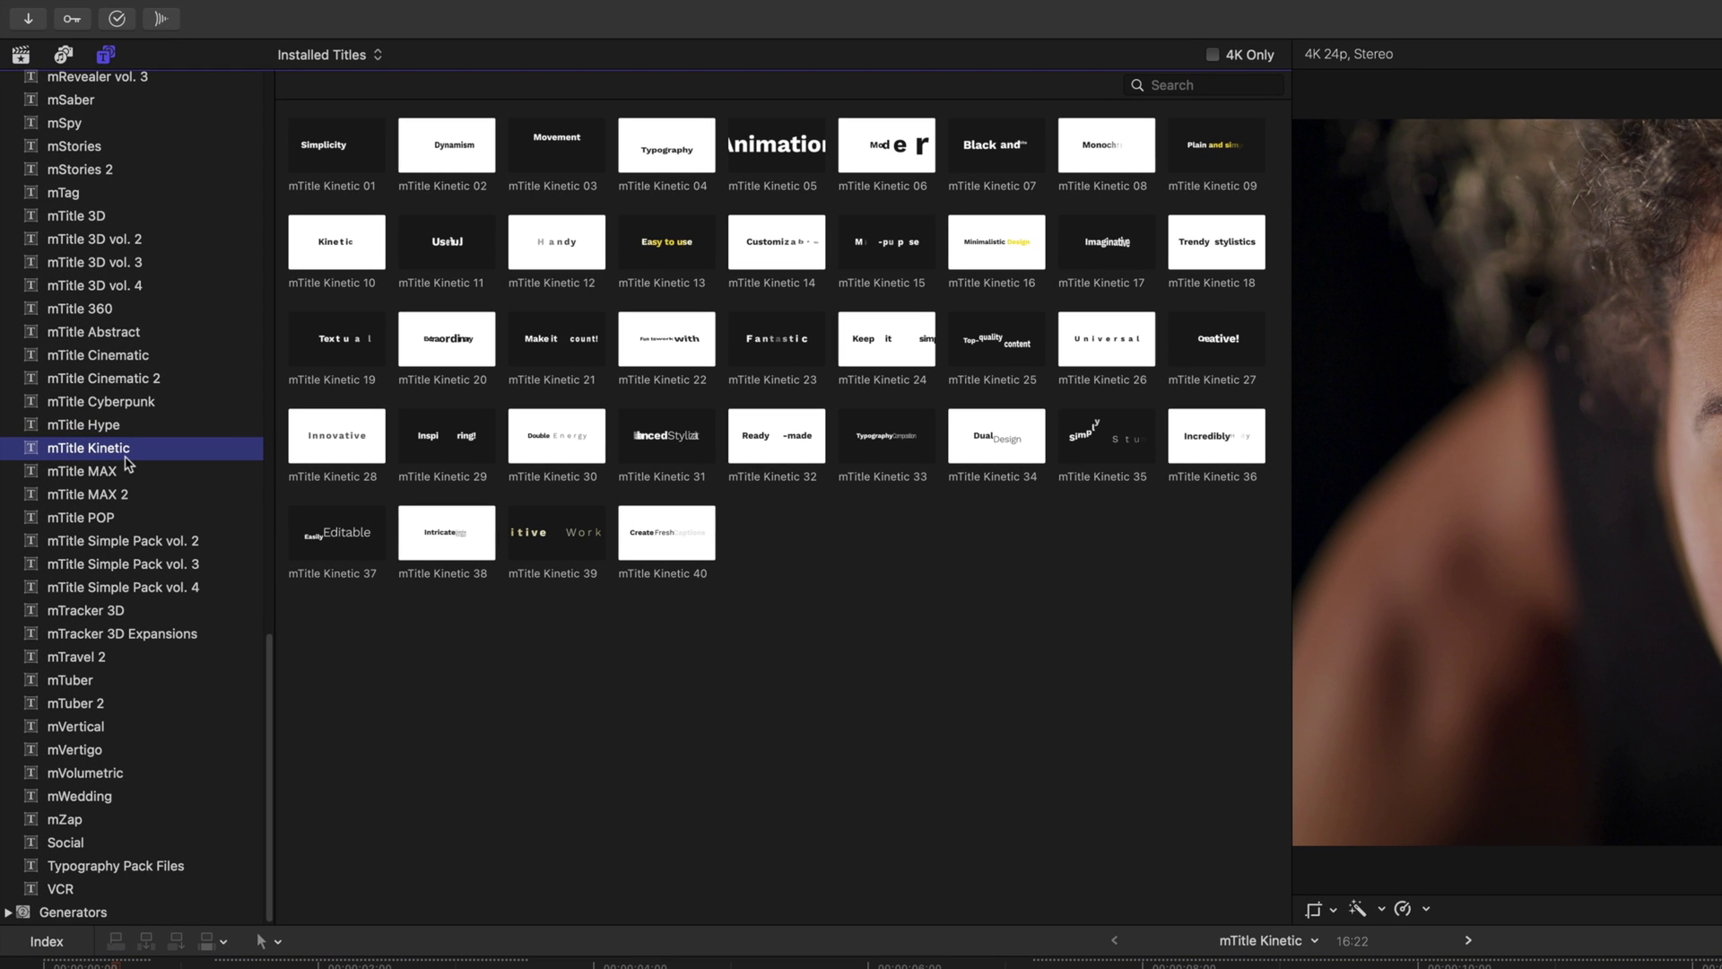
{"action": "left_click", "coordinate": [108, 56]}
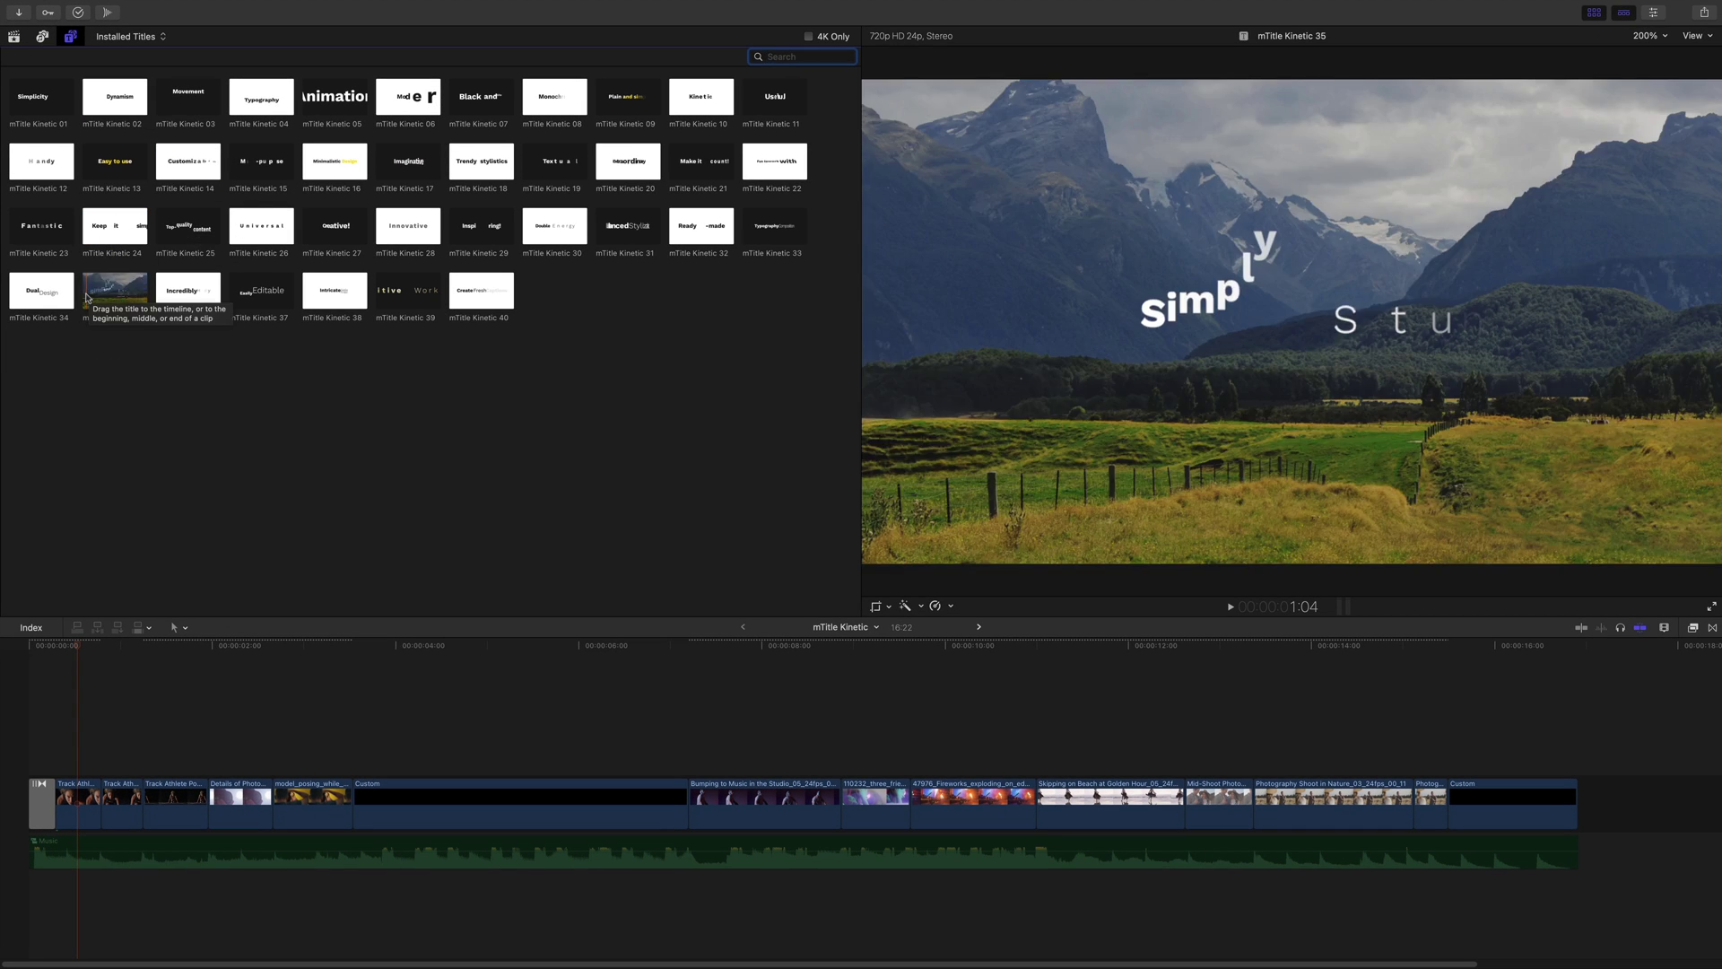
{"action": "left_click", "coordinate": [403, 105]}
{"action": "left_click_drag", "start_coordinate": [404, 105], "coordinate": [28, 749]}
Trim the Kinetic 06 title to 1:23 and play it back to the full Modern frame
{"action": "left_click_drag", "start_coordinate": [298, 767], "coordinate": [206, 771]}
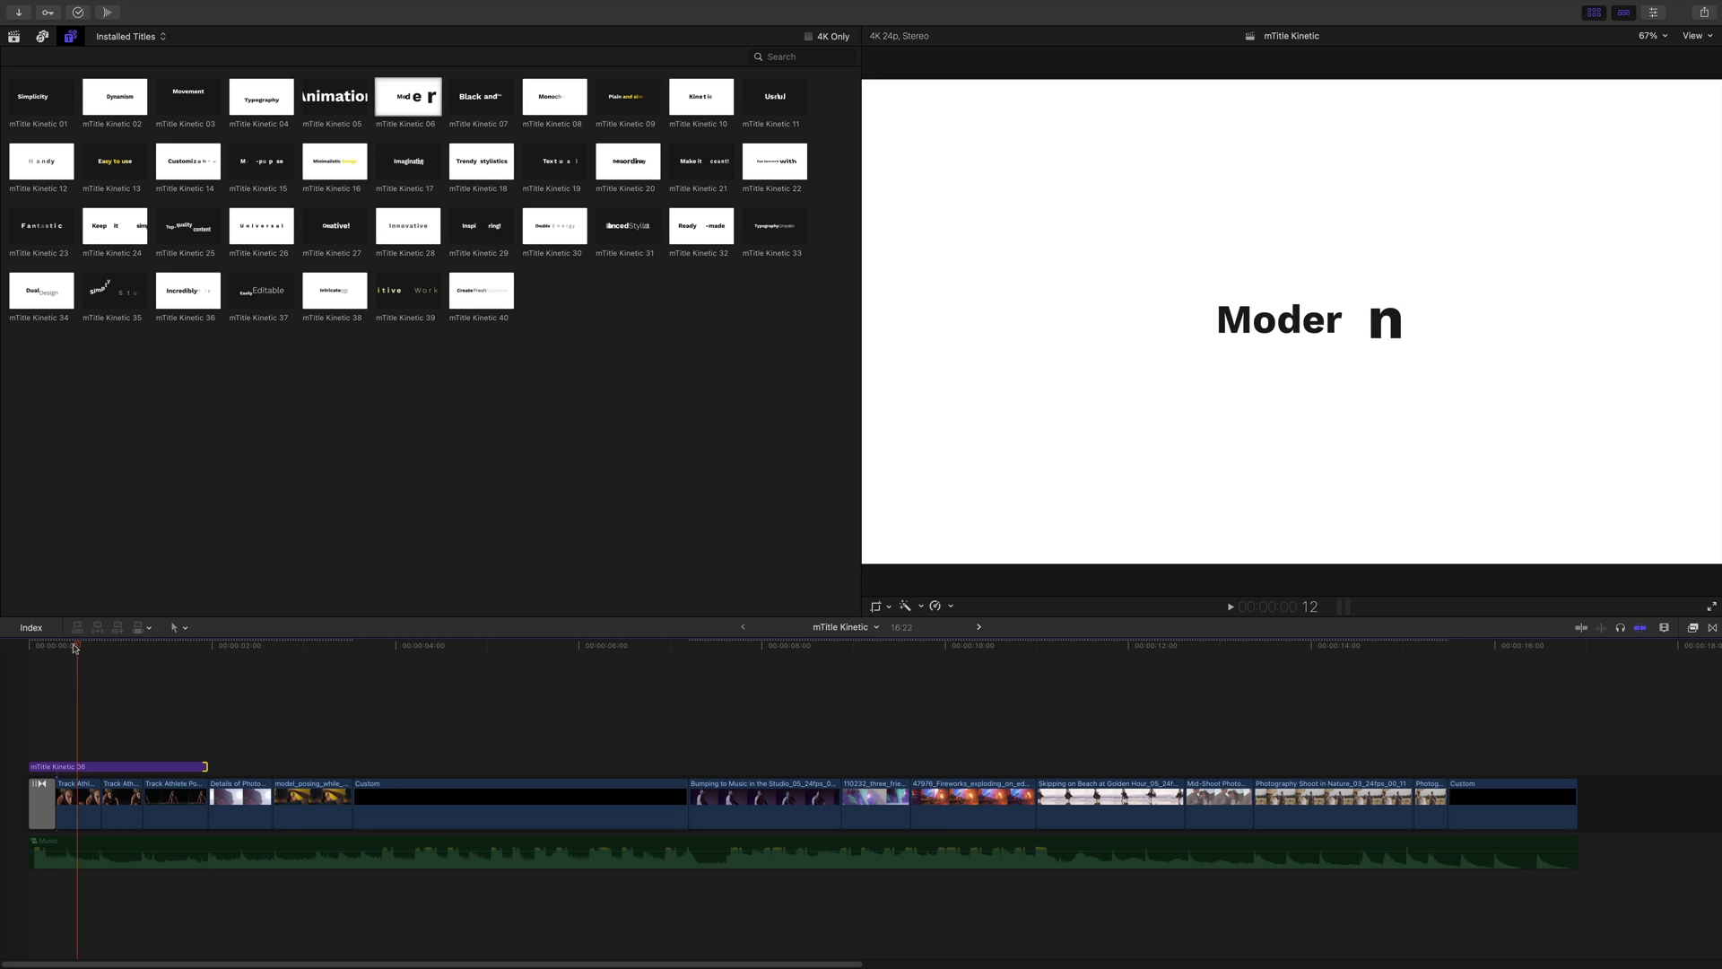
{"action": "left_click", "coordinate": [32, 647]}
{"action": "key", "text": "space"}
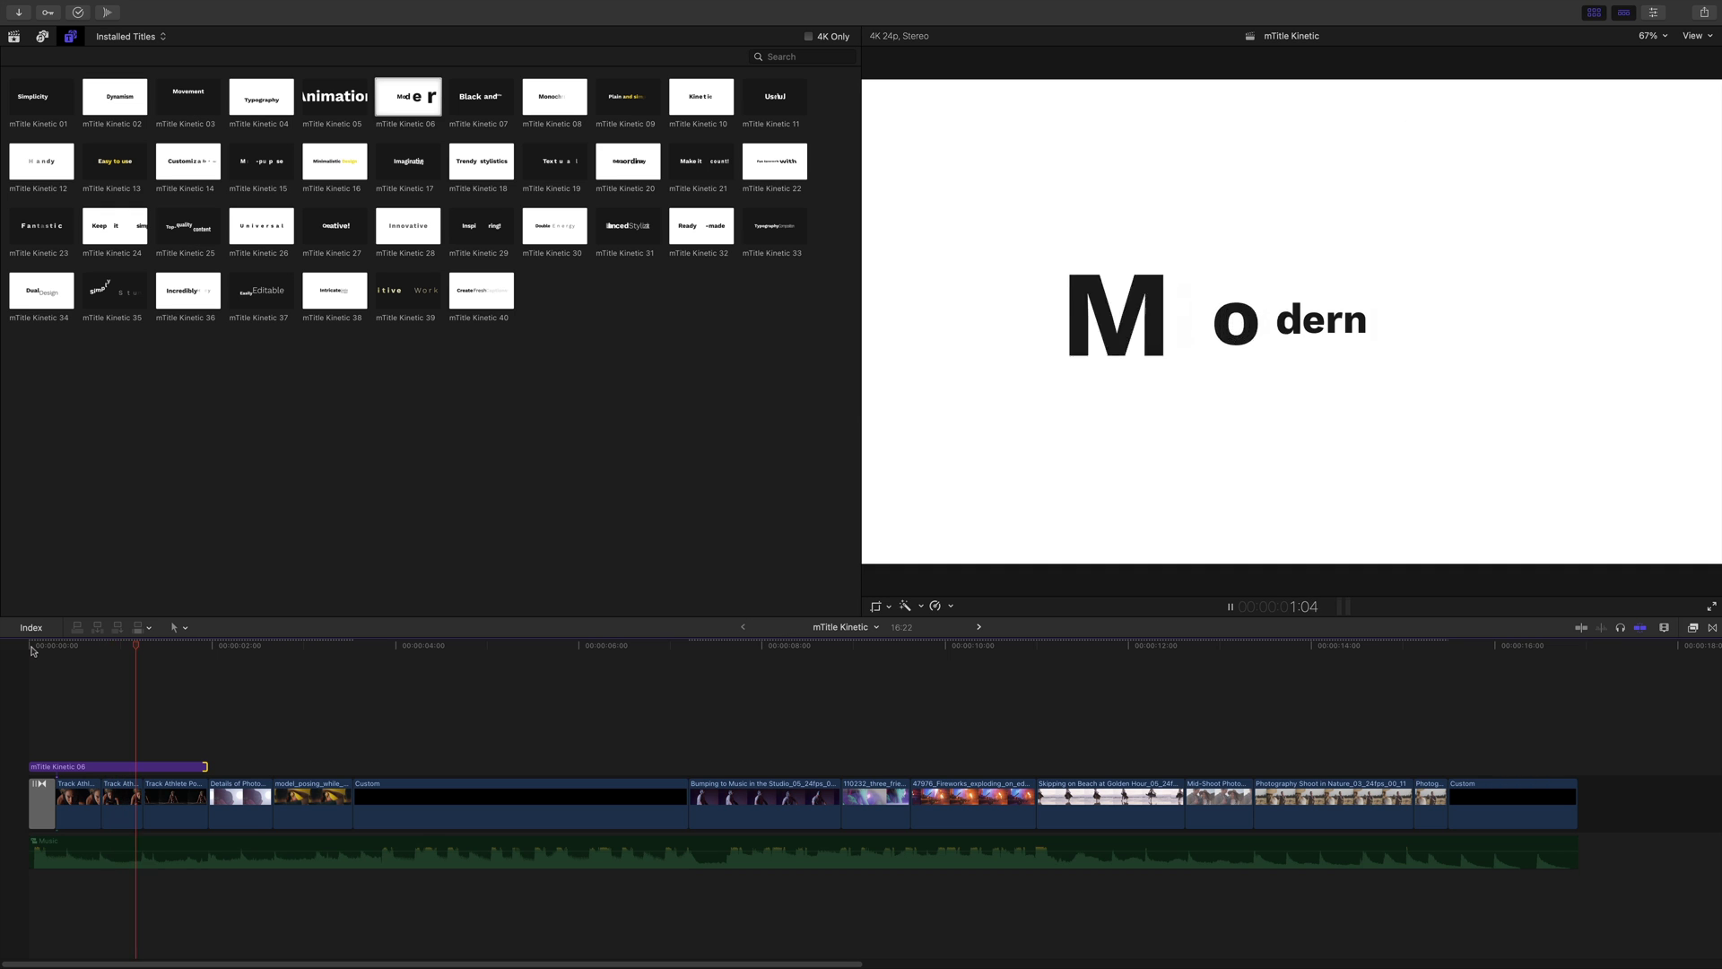
{"action": "key", "text": "space"}
{"action": "left_click", "coordinate": [142, 654]}
Try enlarging the Modern title in the viewer, then undo the resize
{"action": "left_click", "coordinate": [156, 768]}
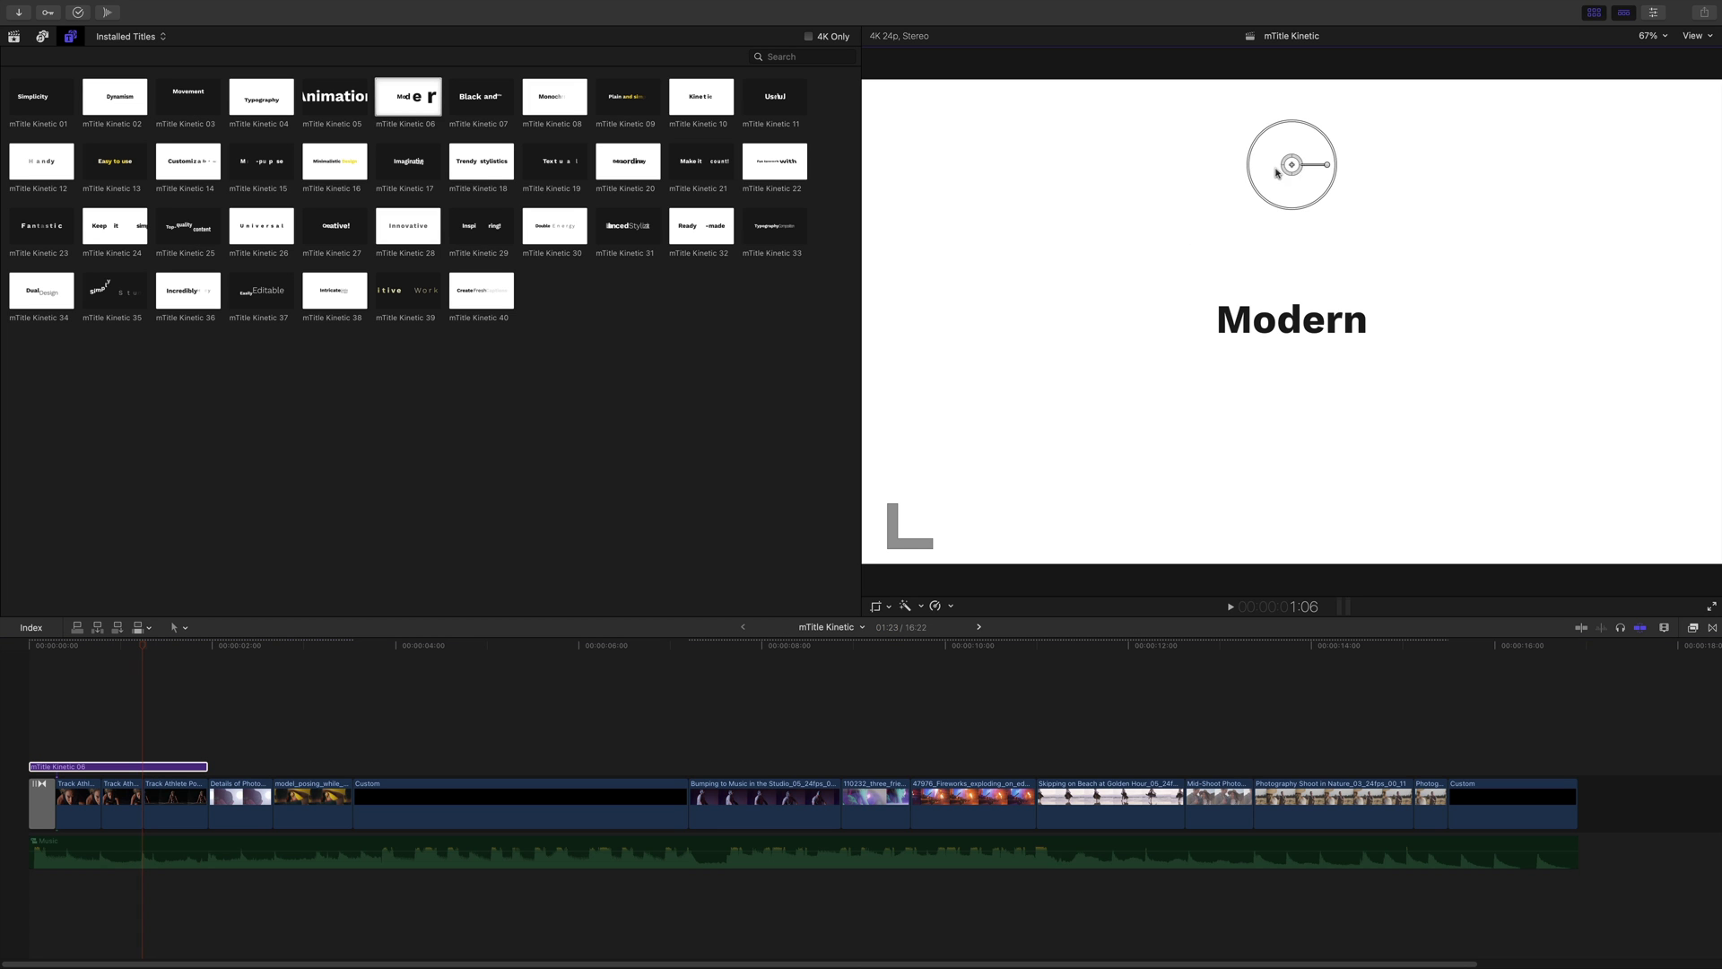
{"action": "left_click_drag", "start_coordinate": [1294, 175], "coordinate": [1345, 230]}
{"action": "key", "text": "super+z"}
{"action": "key", "text": "super+z"}
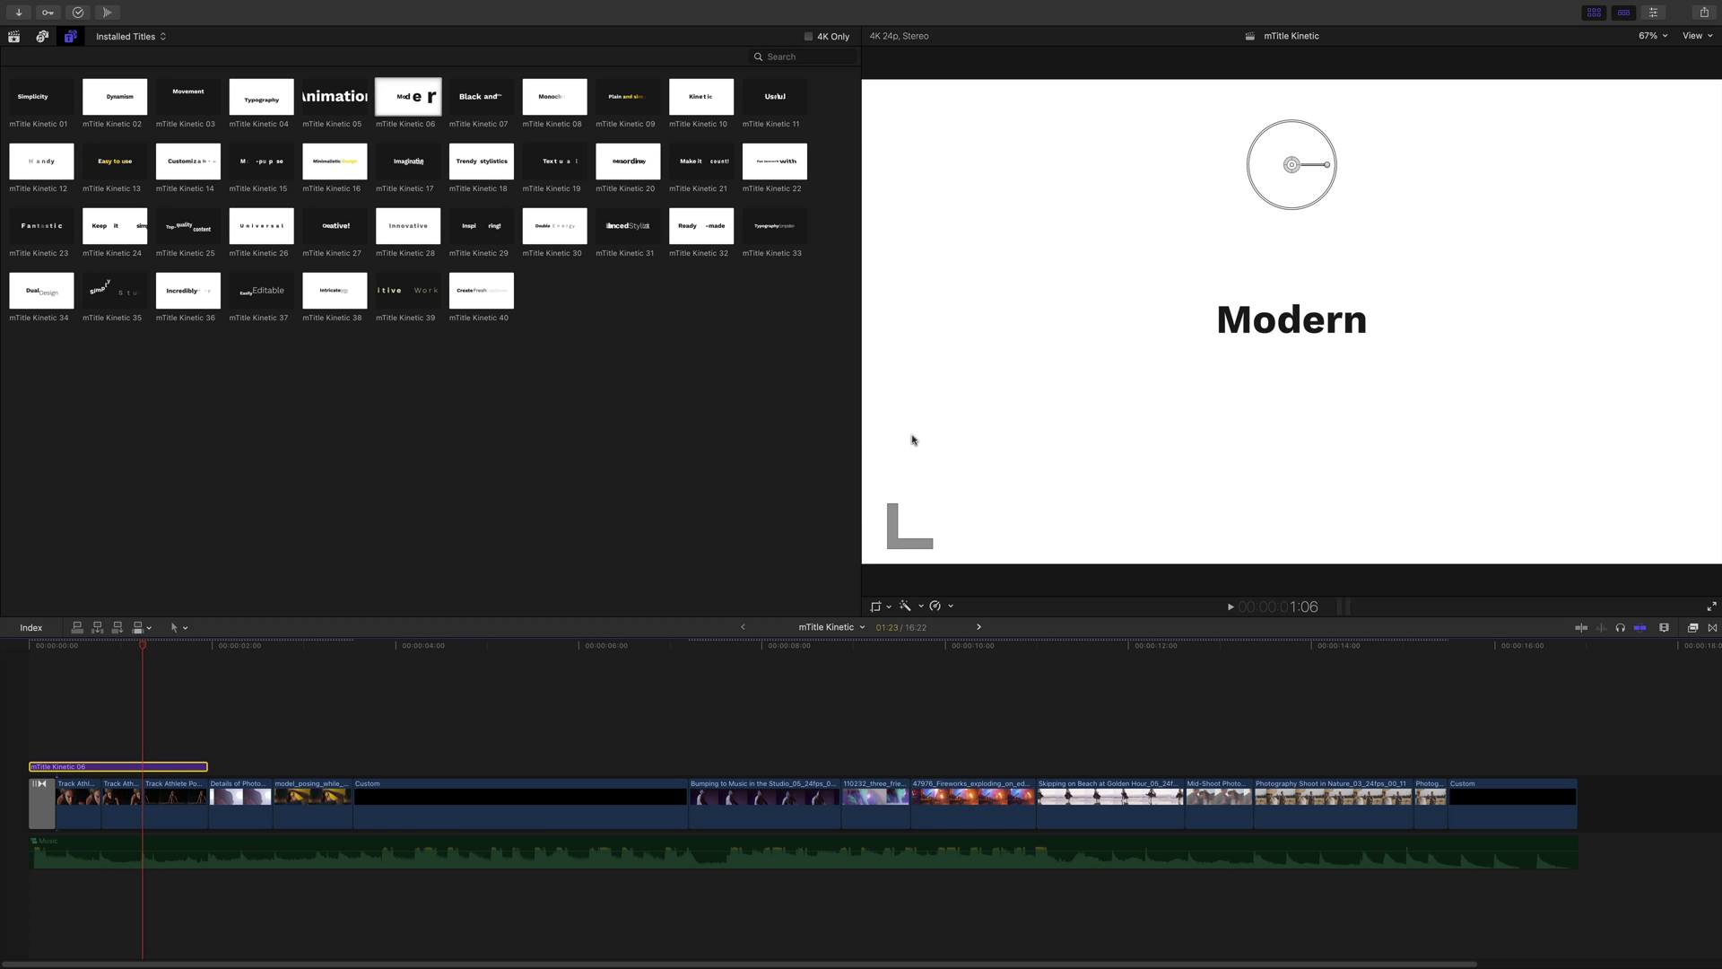
Show the title Inspector at full height beside a wider viewer
{"action": "left_click", "coordinate": [1653, 15]}
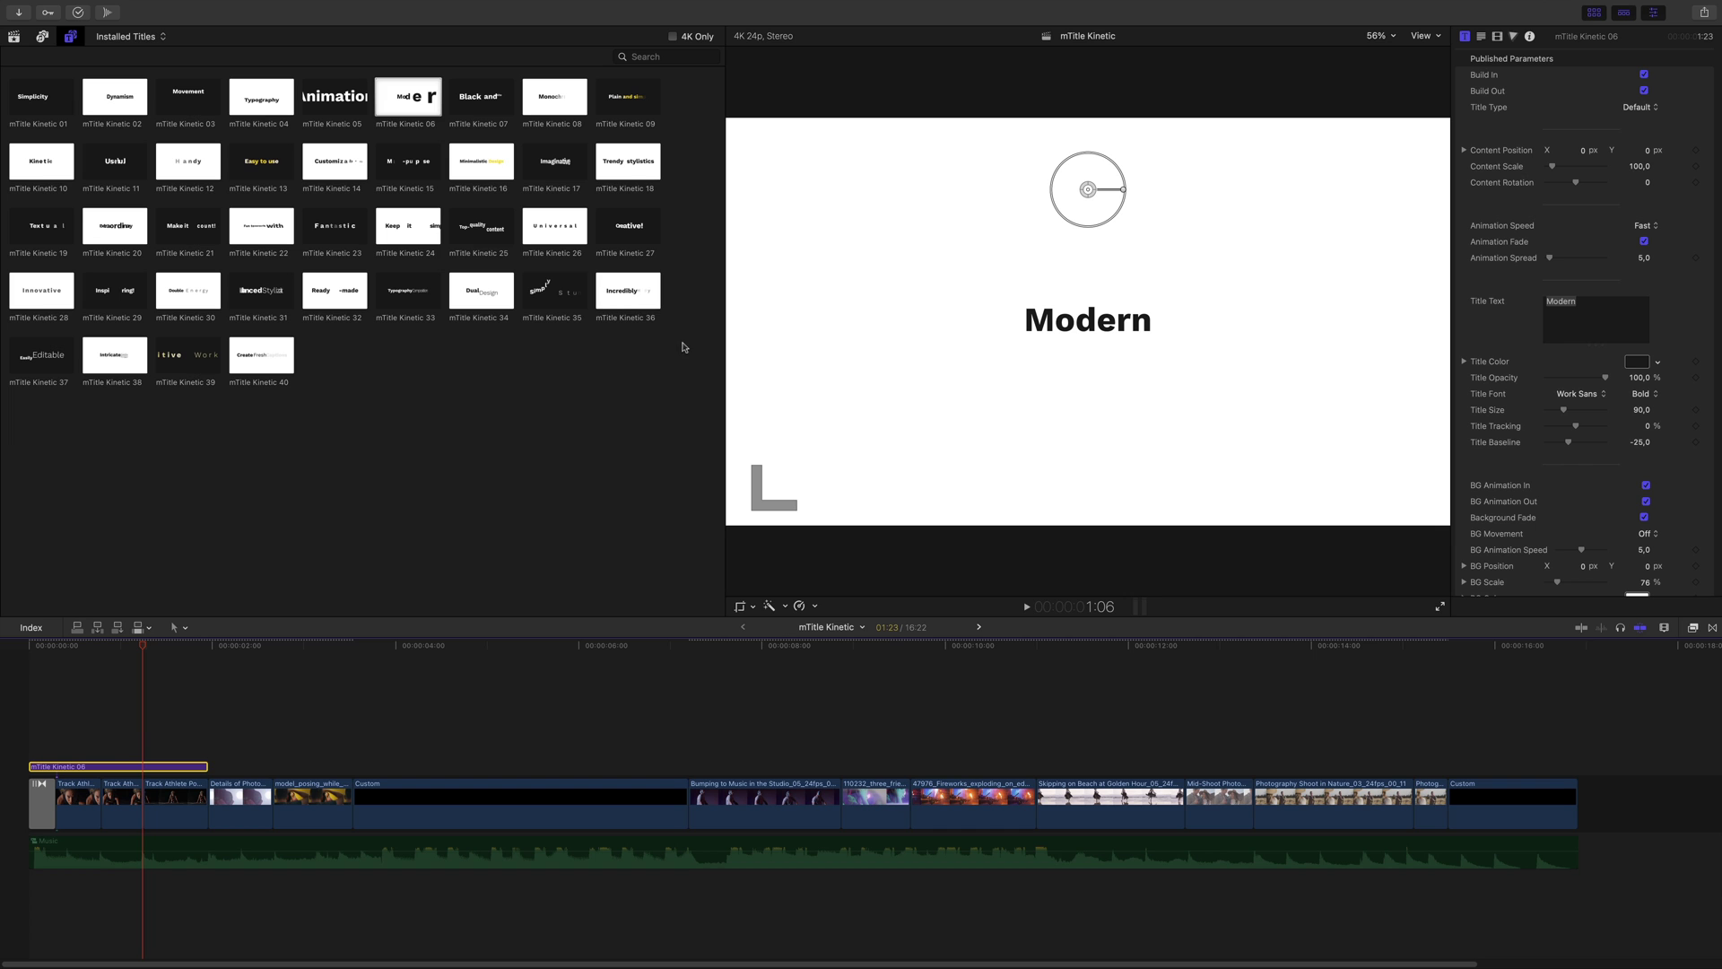
{"action": "left_click_drag", "start_coordinate": [728, 350], "coordinate": [380, 351]}
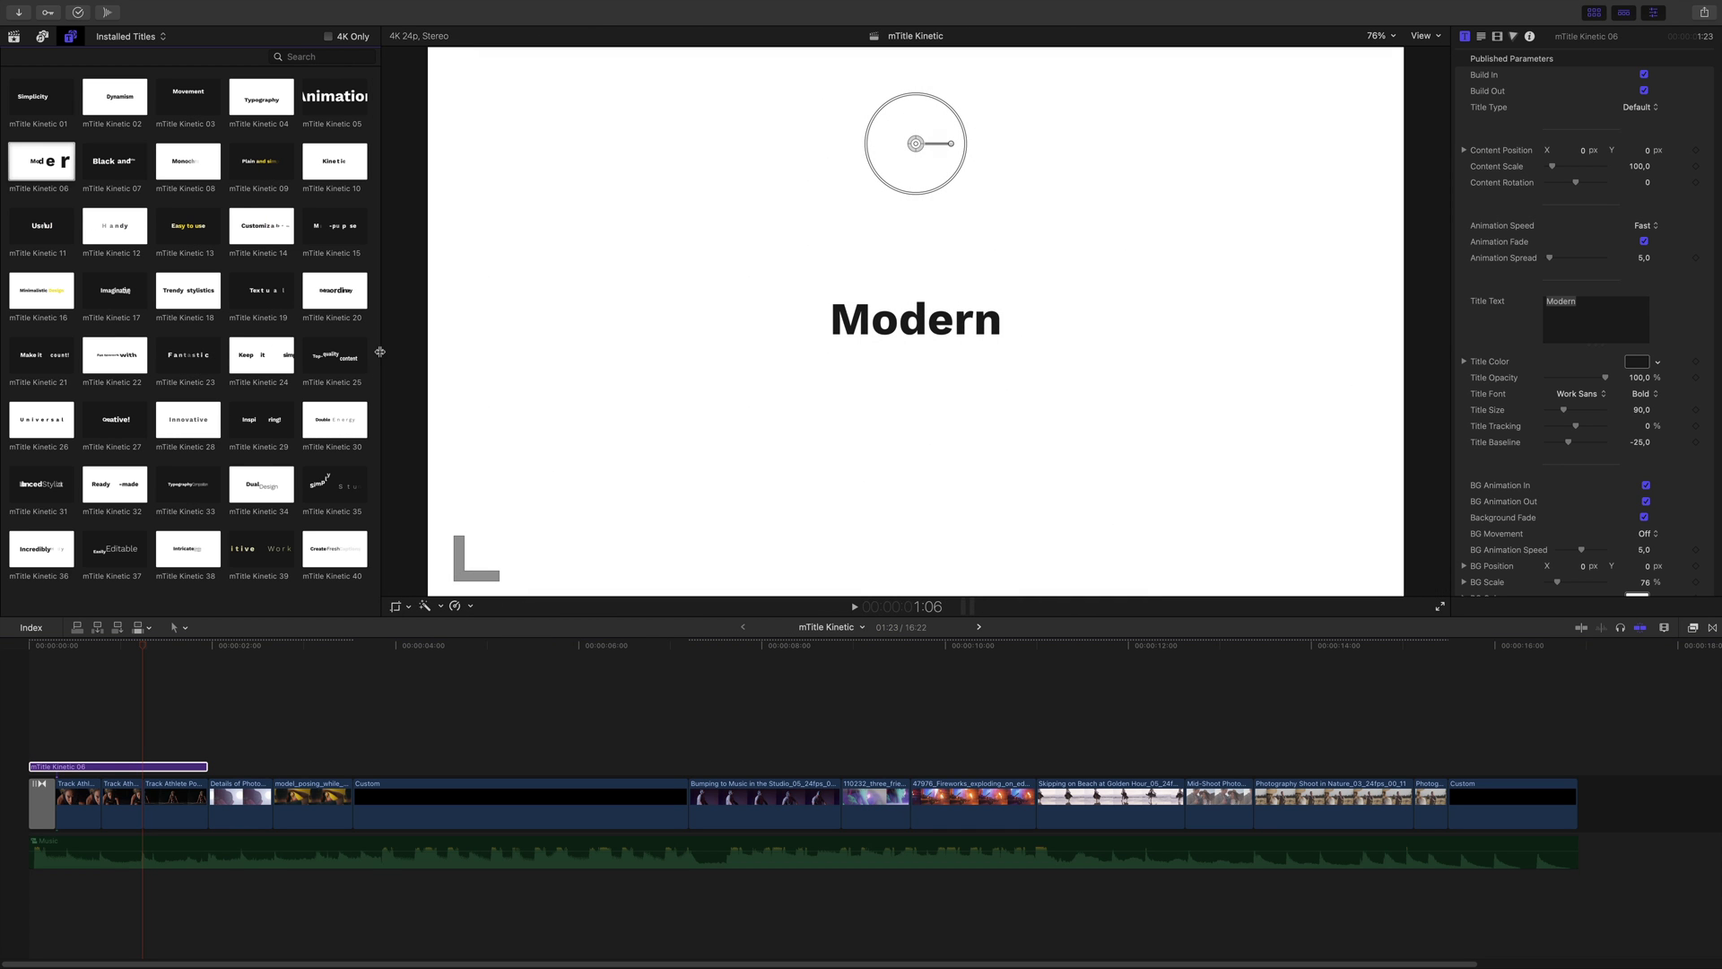
{"action": "double_click", "coordinate": [1597, 39]}
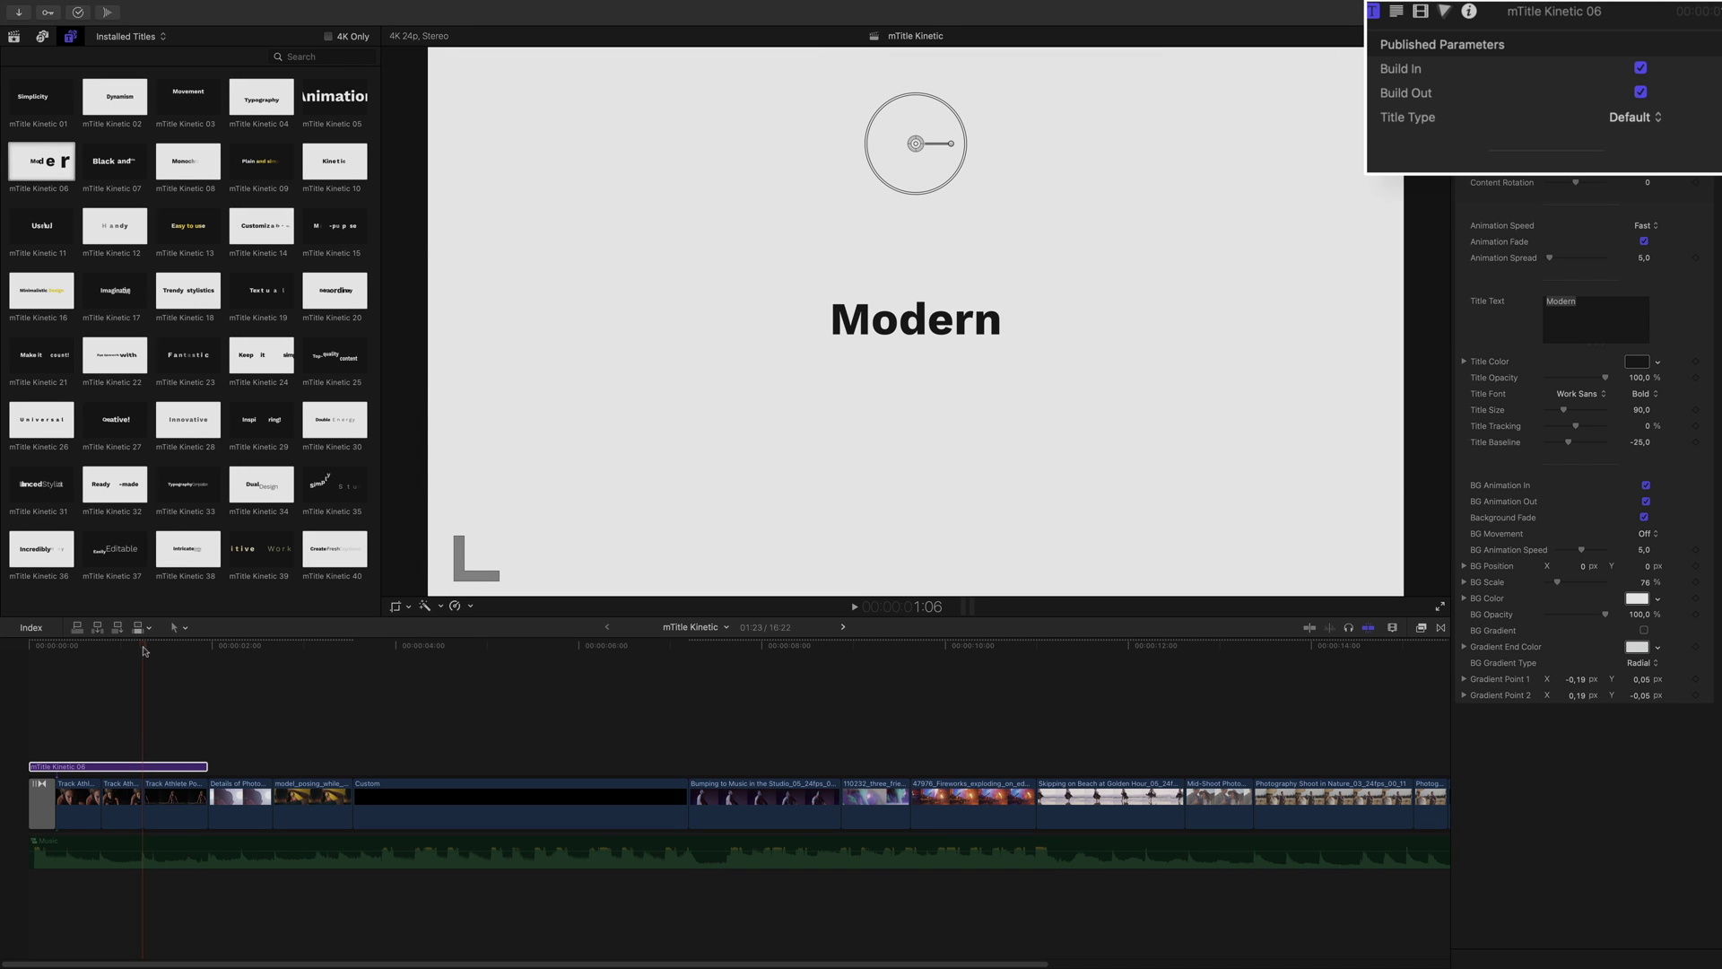
Preview the Modern title with Build In and Build Out turned off, then re-enable Build In
{"action": "left_click_drag", "start_coordinate": [144, 649], "coordinate": [43, 662]}
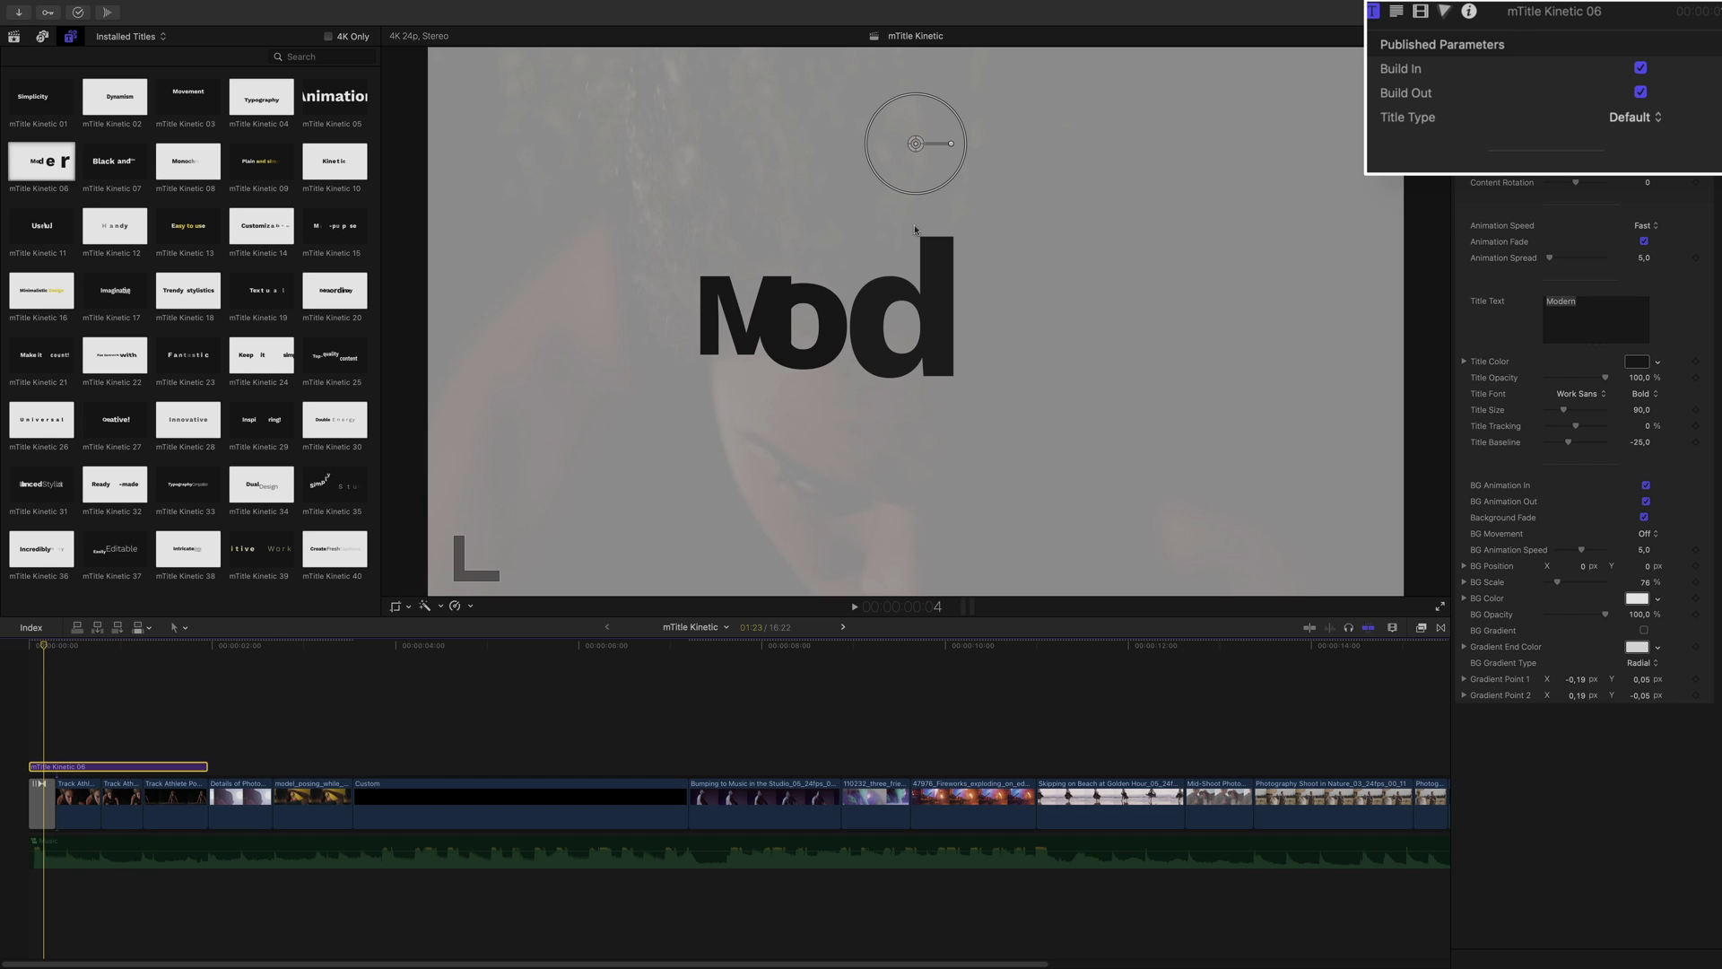
{"action": "left_click", "coordinate": [1640, 69]}
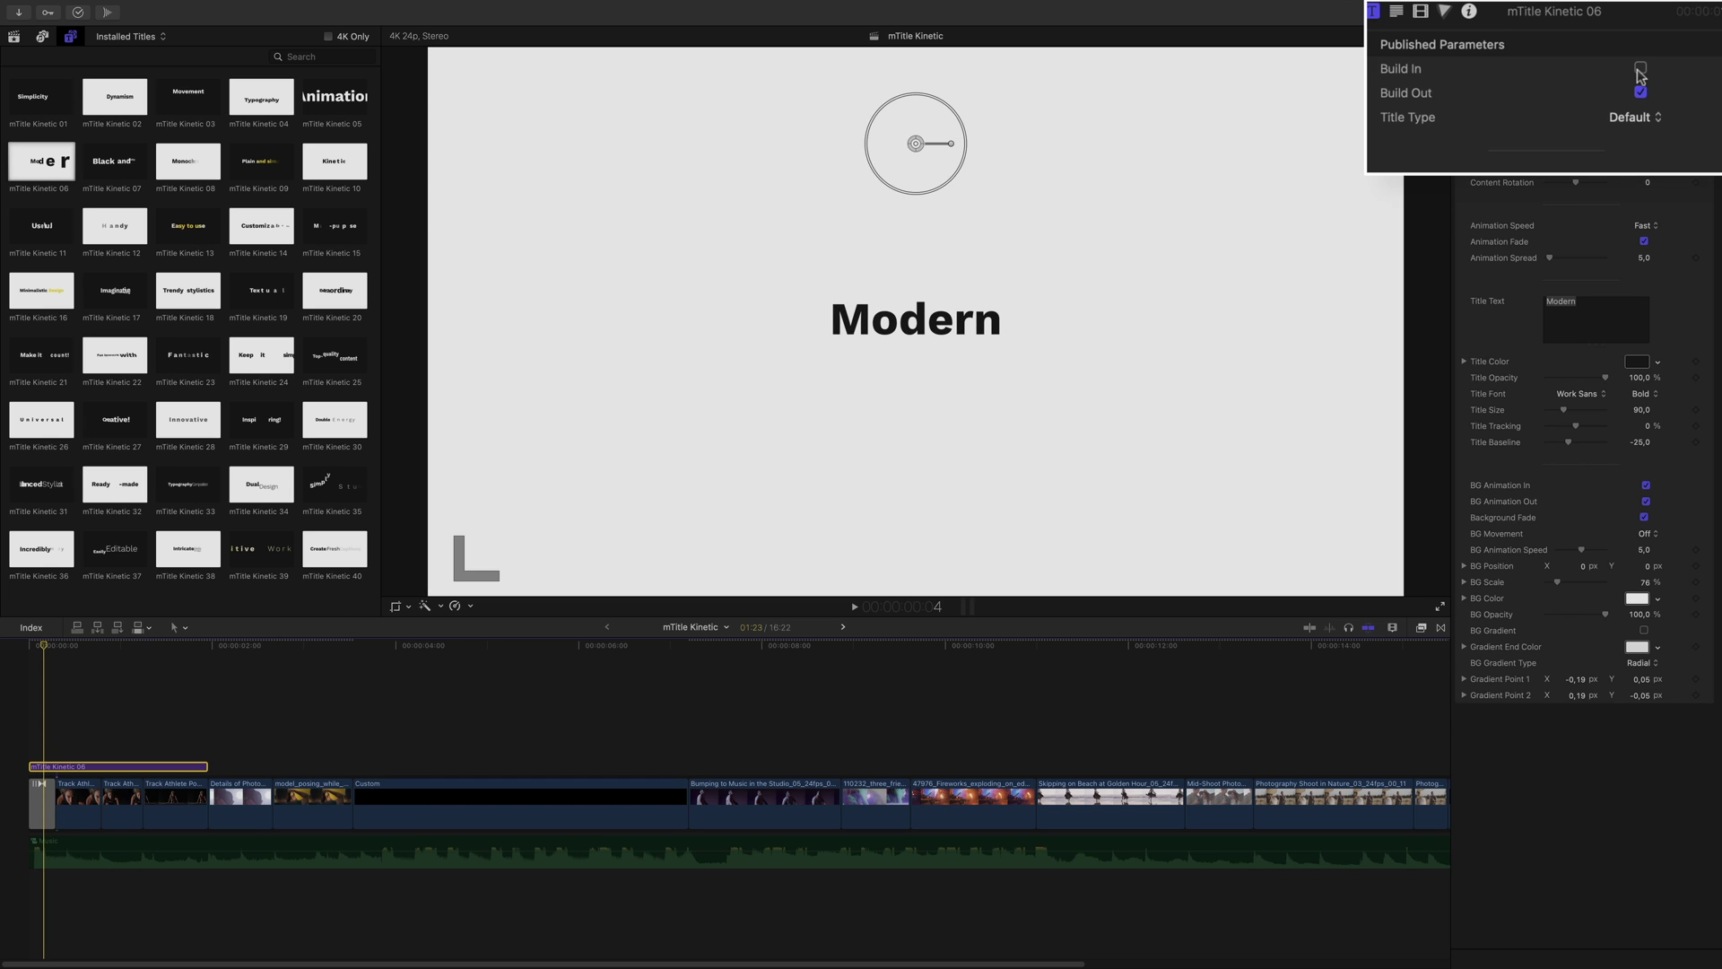
{"action": "key", "text": "space"}
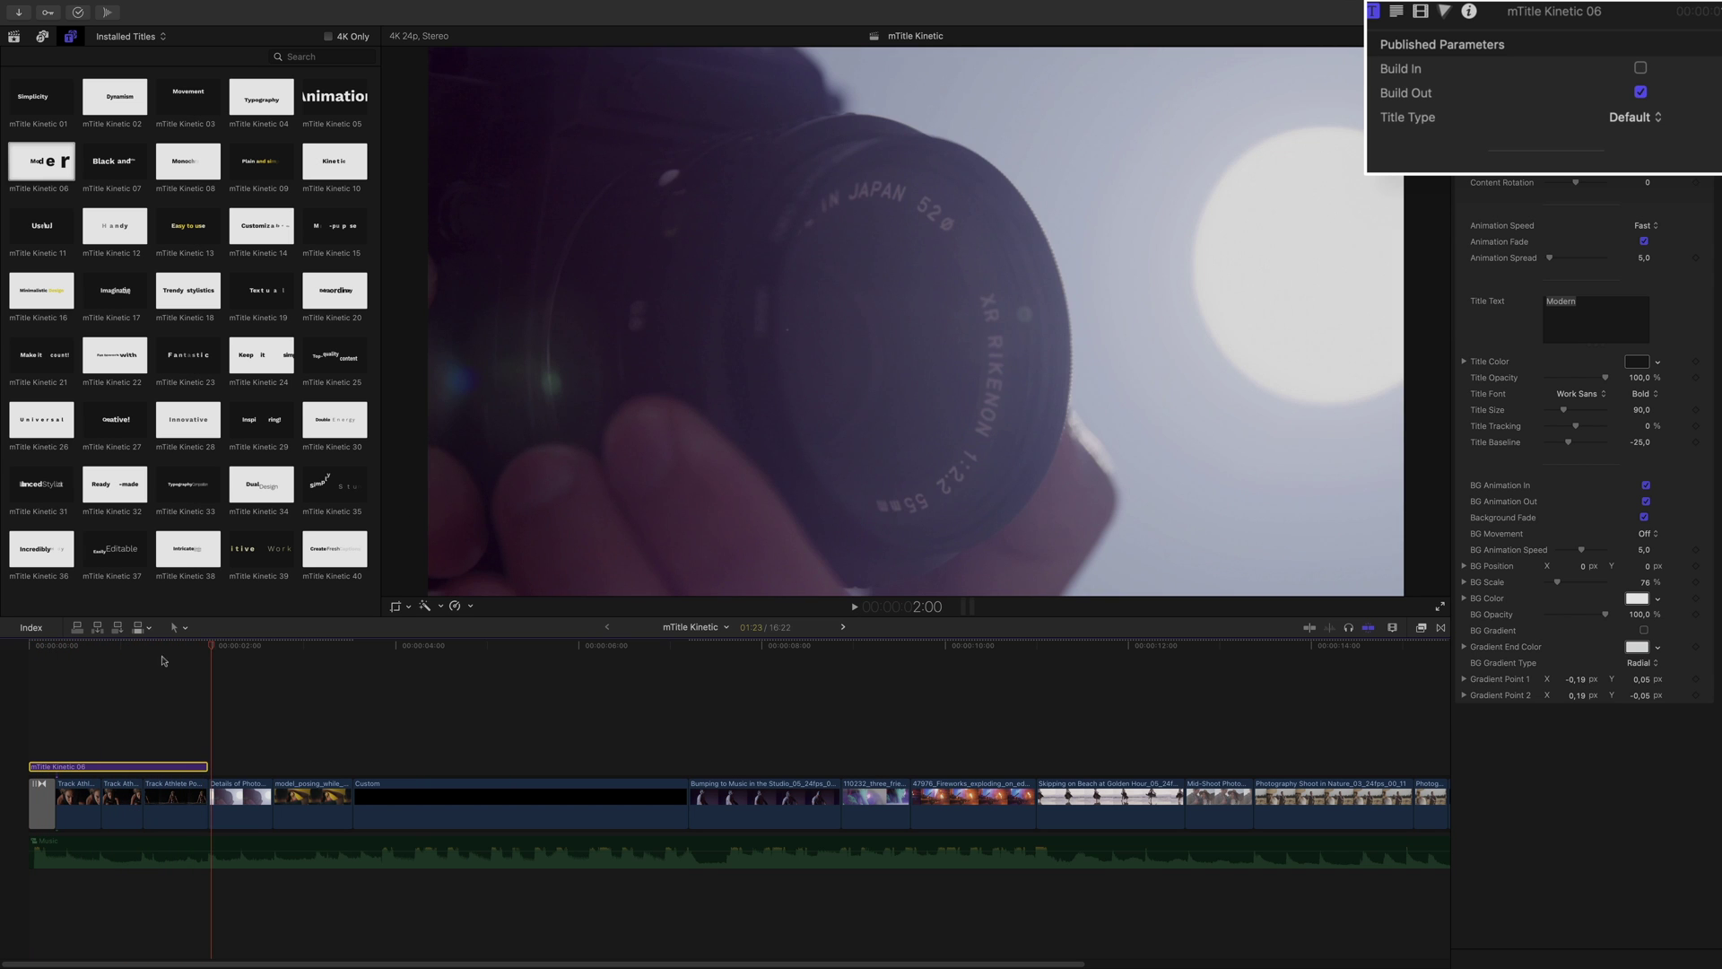
{"action": "left_click", "coordinate": [195, 648]}
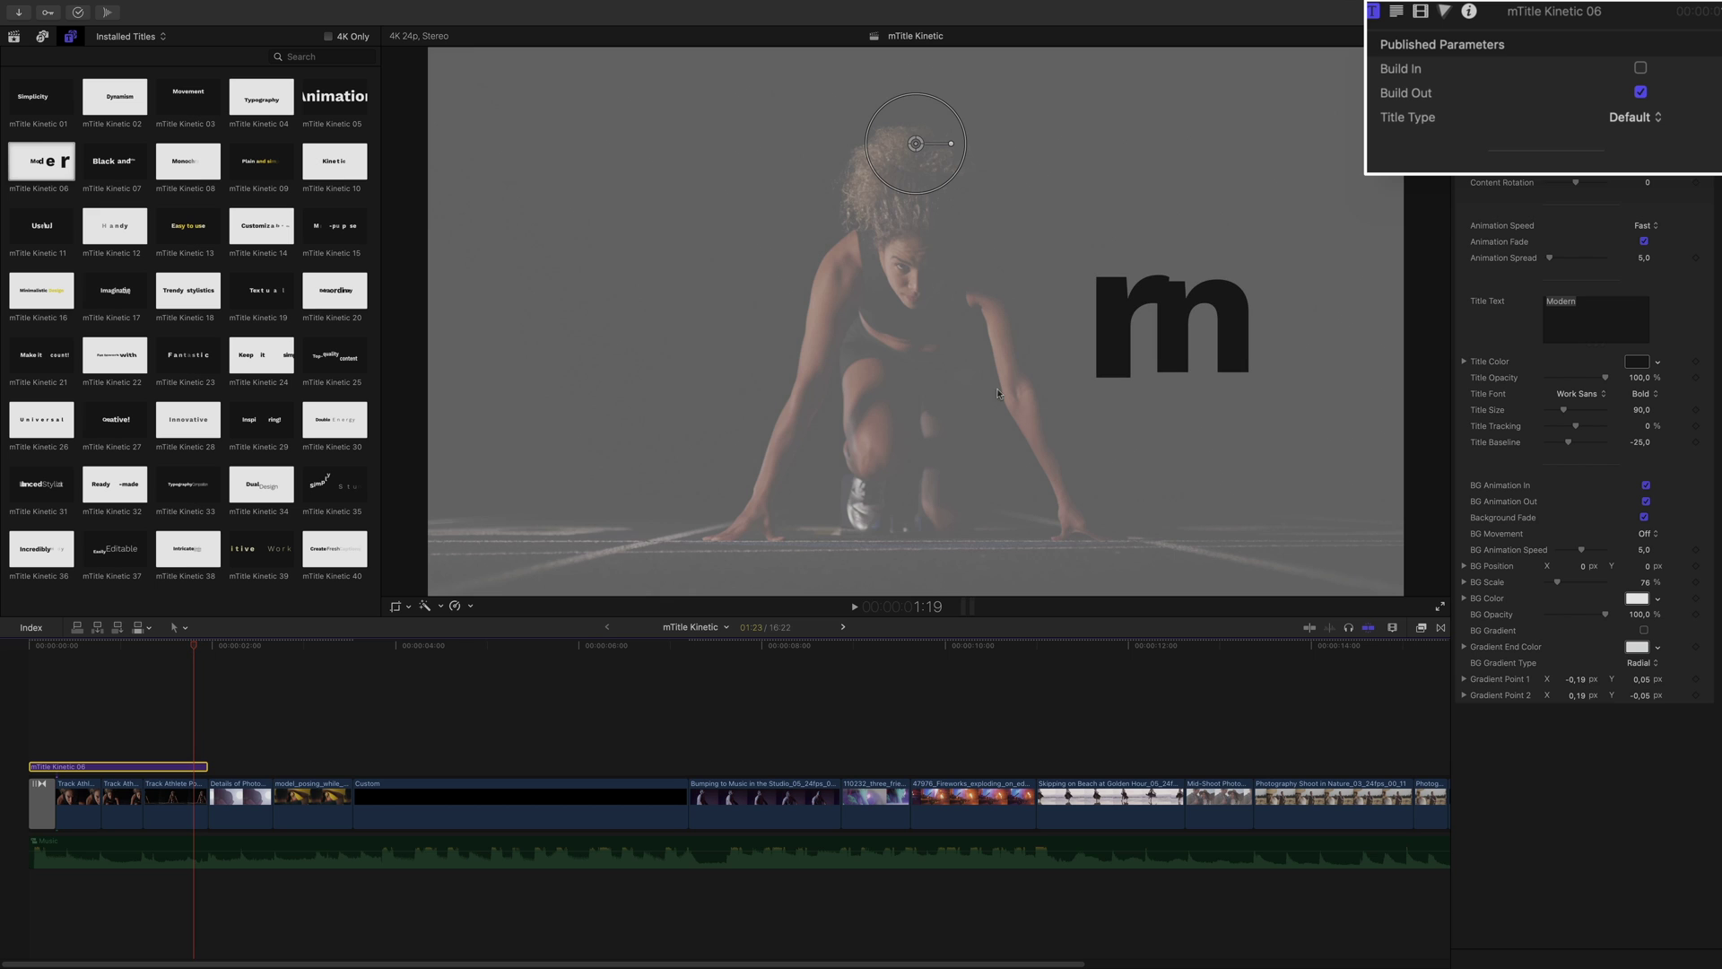
{"action": "left_click", "coordinate": [1640, 92]}
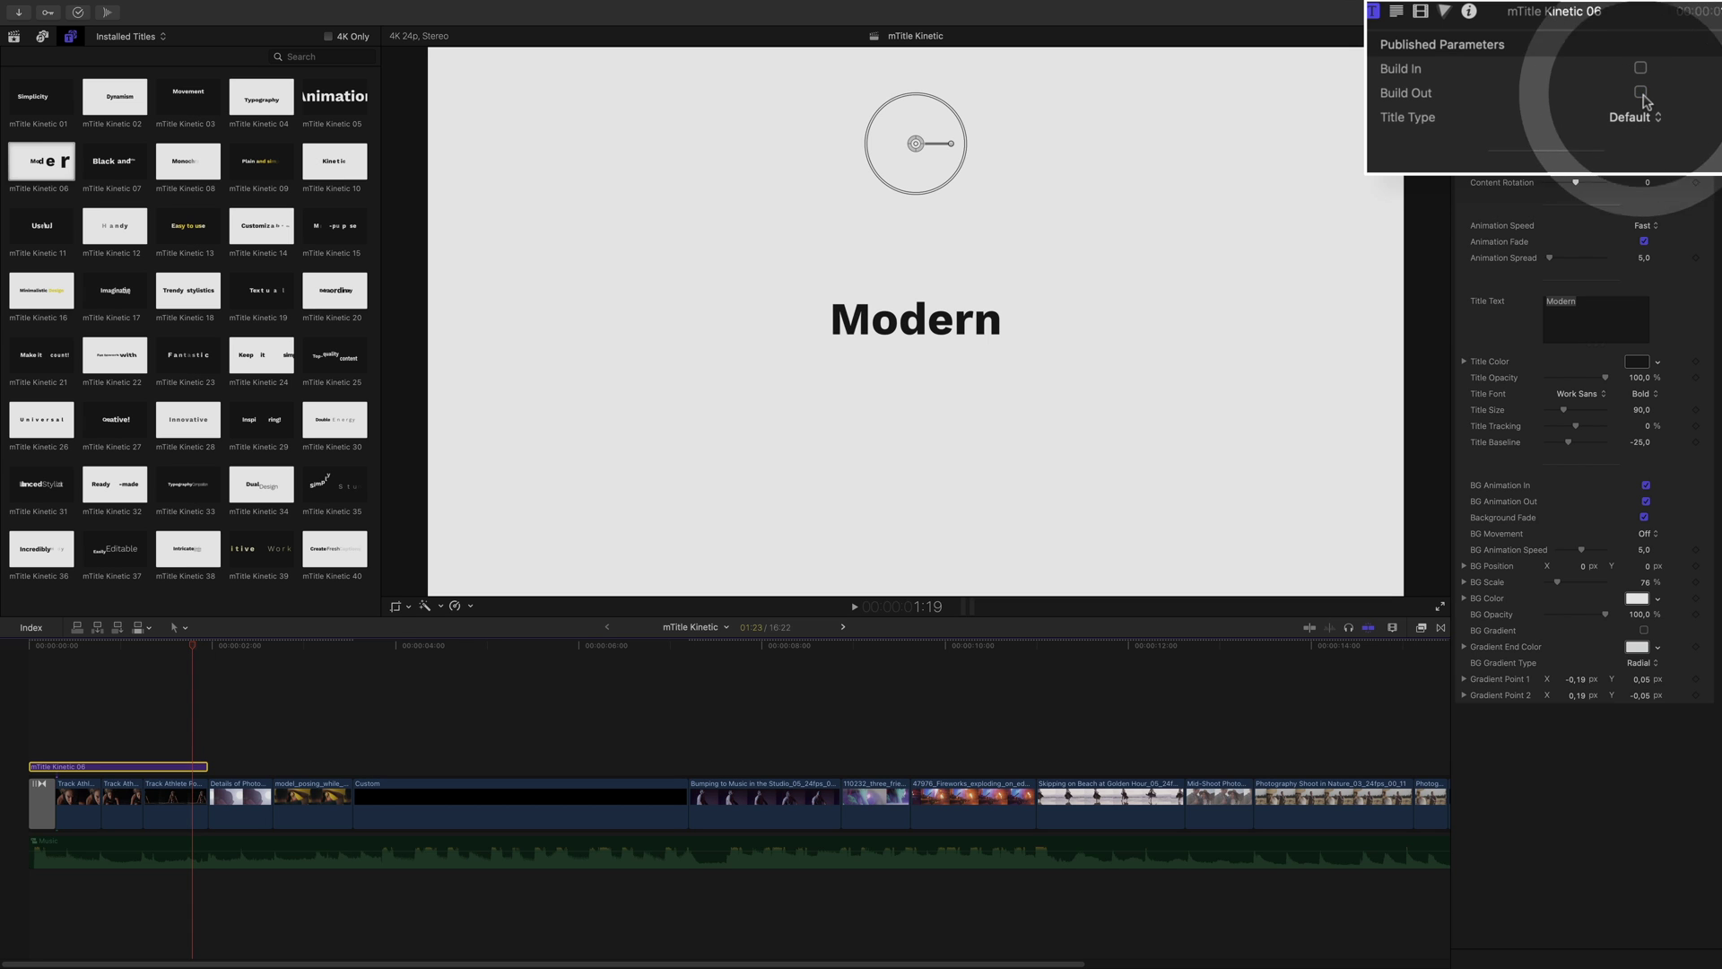
{"action": "key", "text": "shift+Left"}
{"action": "key", "text": "shift+Left"}
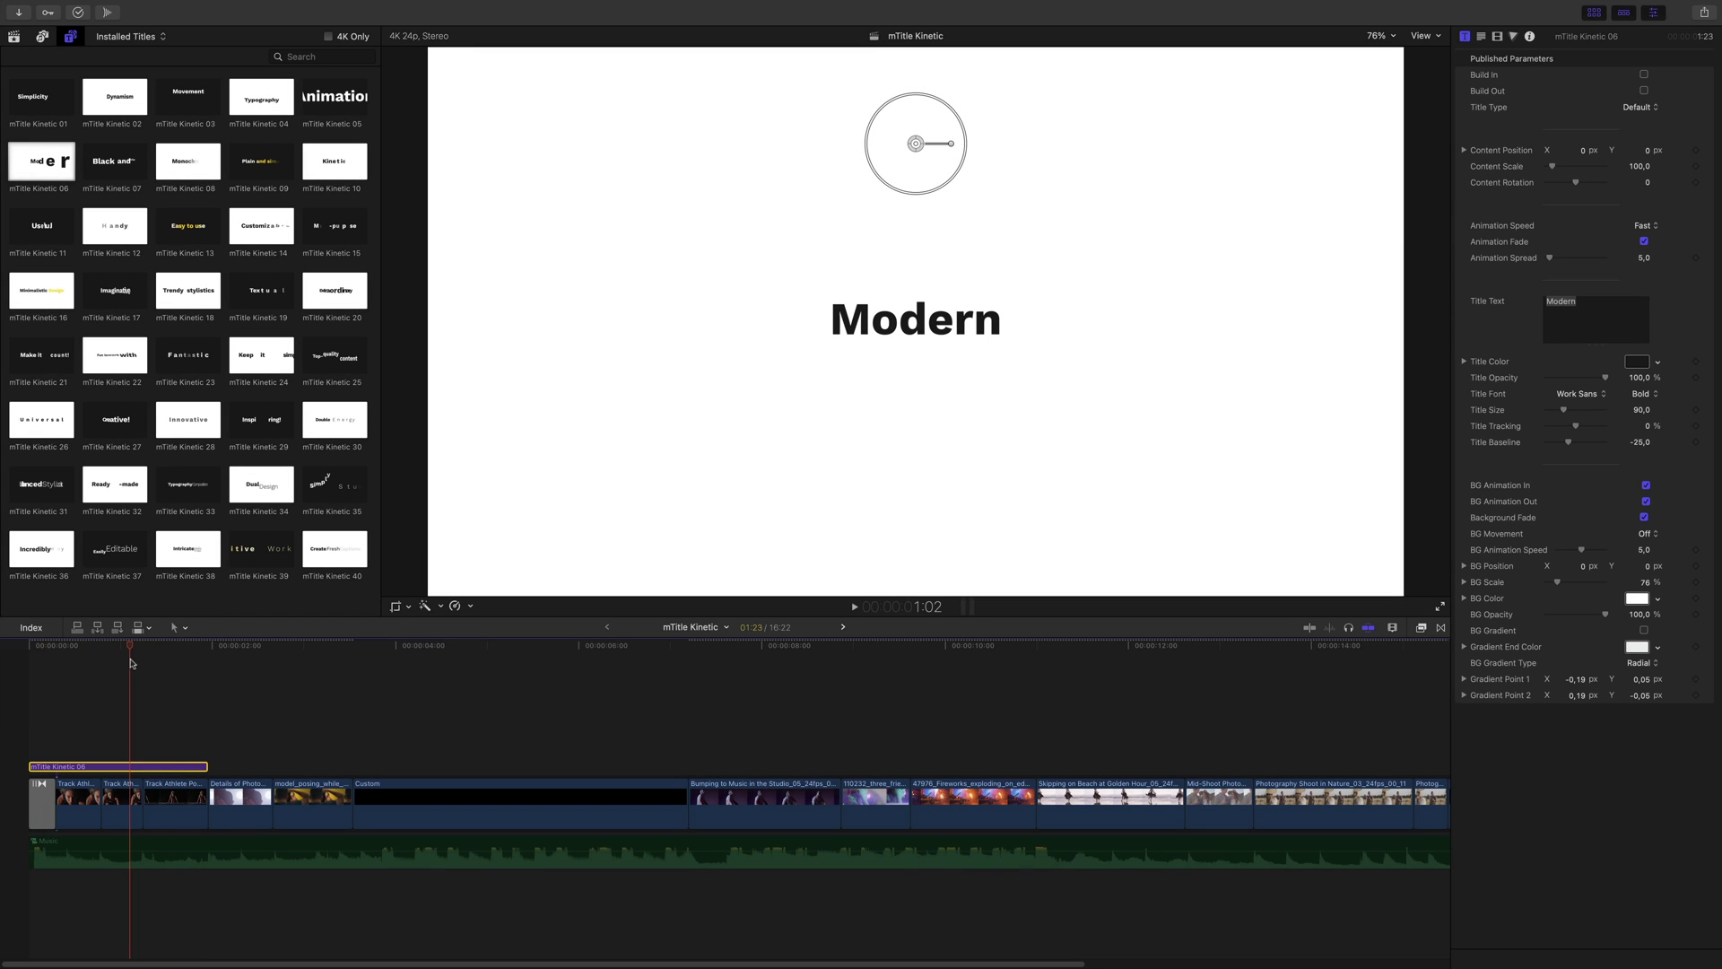
{"action": "left_click", "coordinate": [1644, 76]}
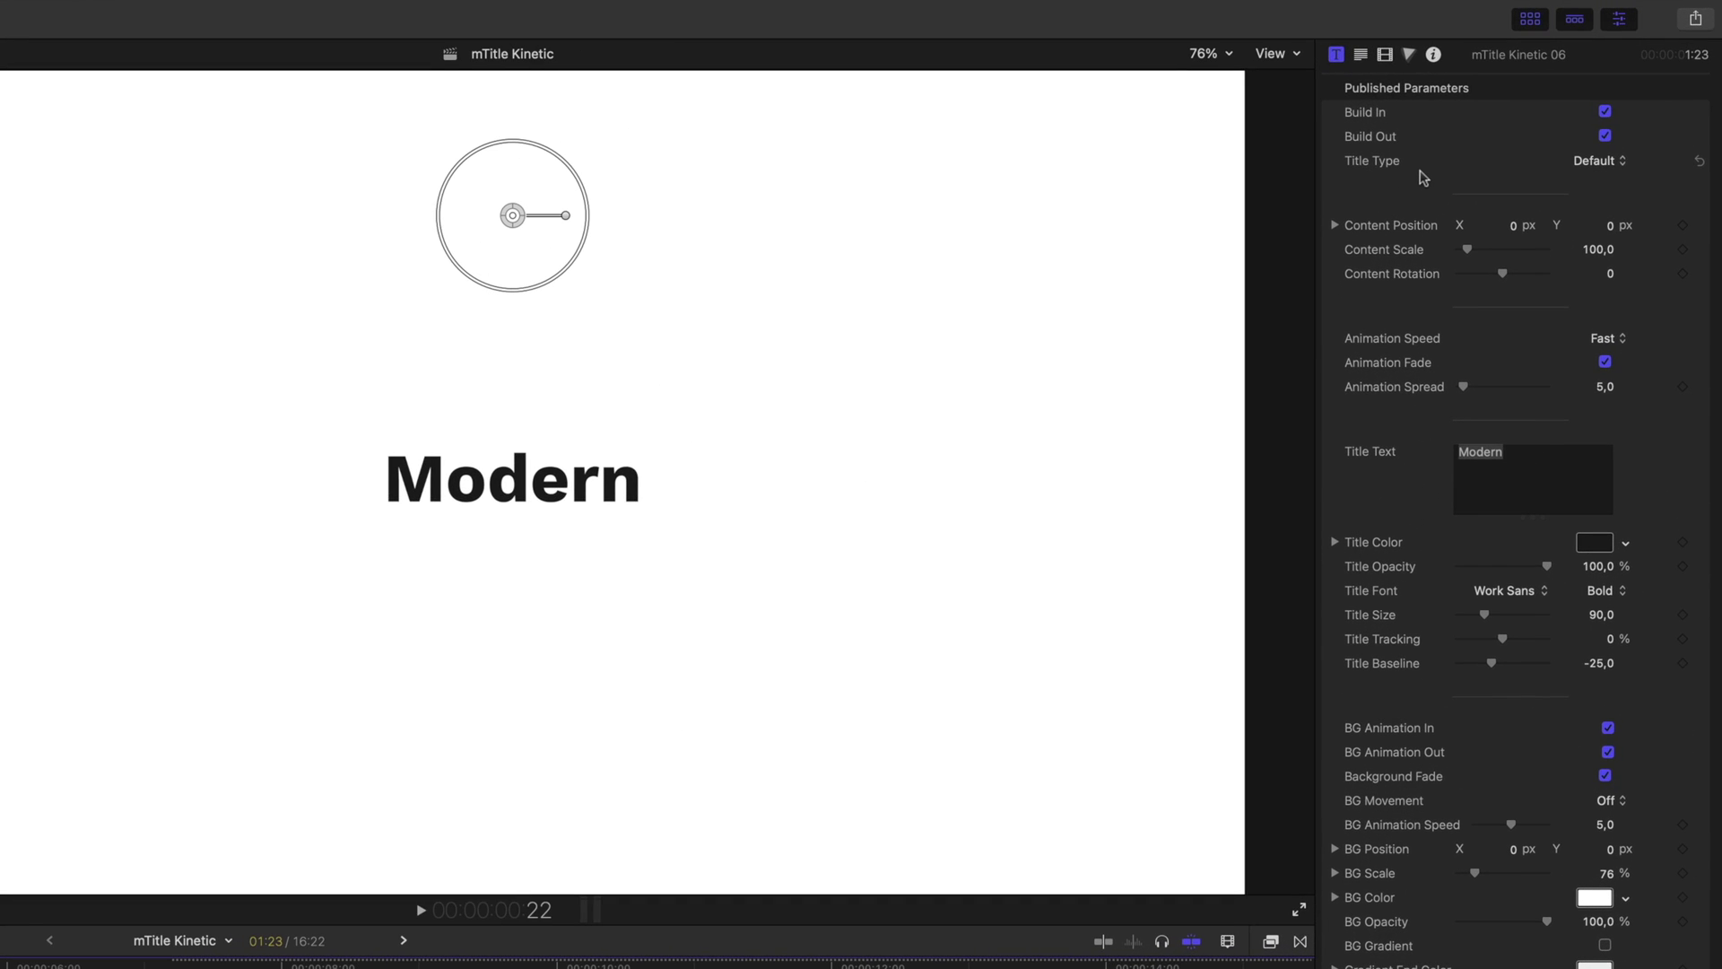
Test Typography Alpha with a 622 content scale, reset scale to 100, then choose Background Alpha
{"action": "left_click", "coordinate": [1599, 167]}
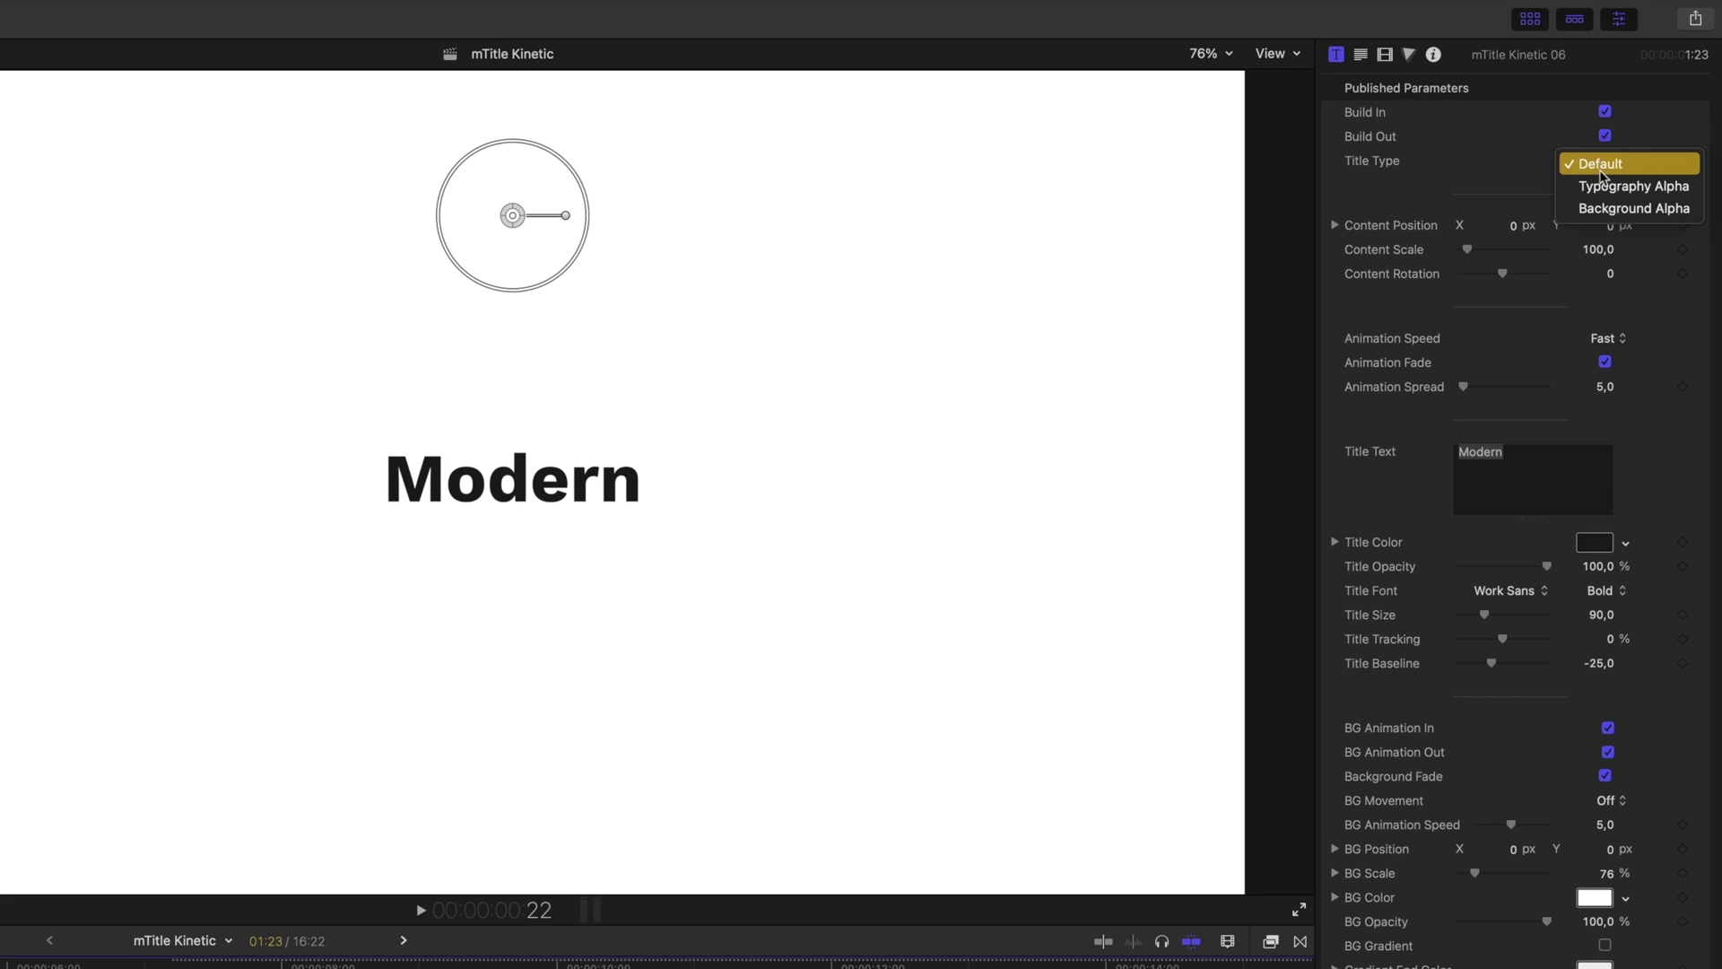
{"action": "left_click", "coordinate": [1600, 193]}
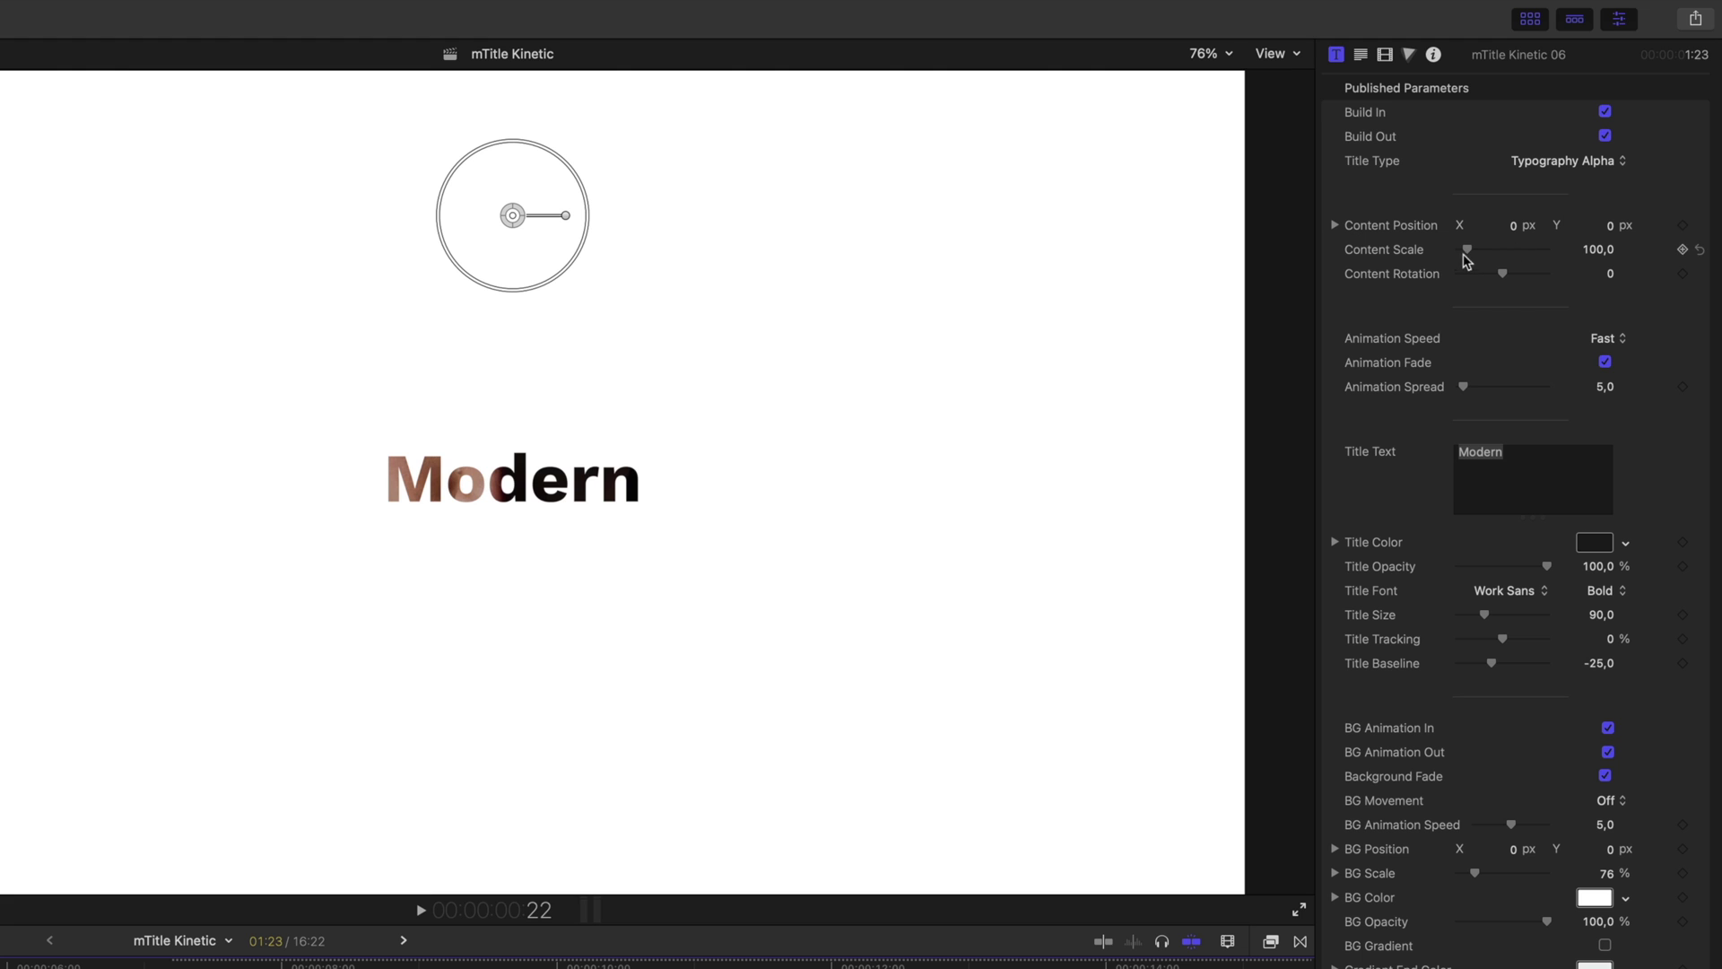
{"action": "left_click_drag", "start_coordinate": [1468, 251], "coordinate": [1519, 254]}
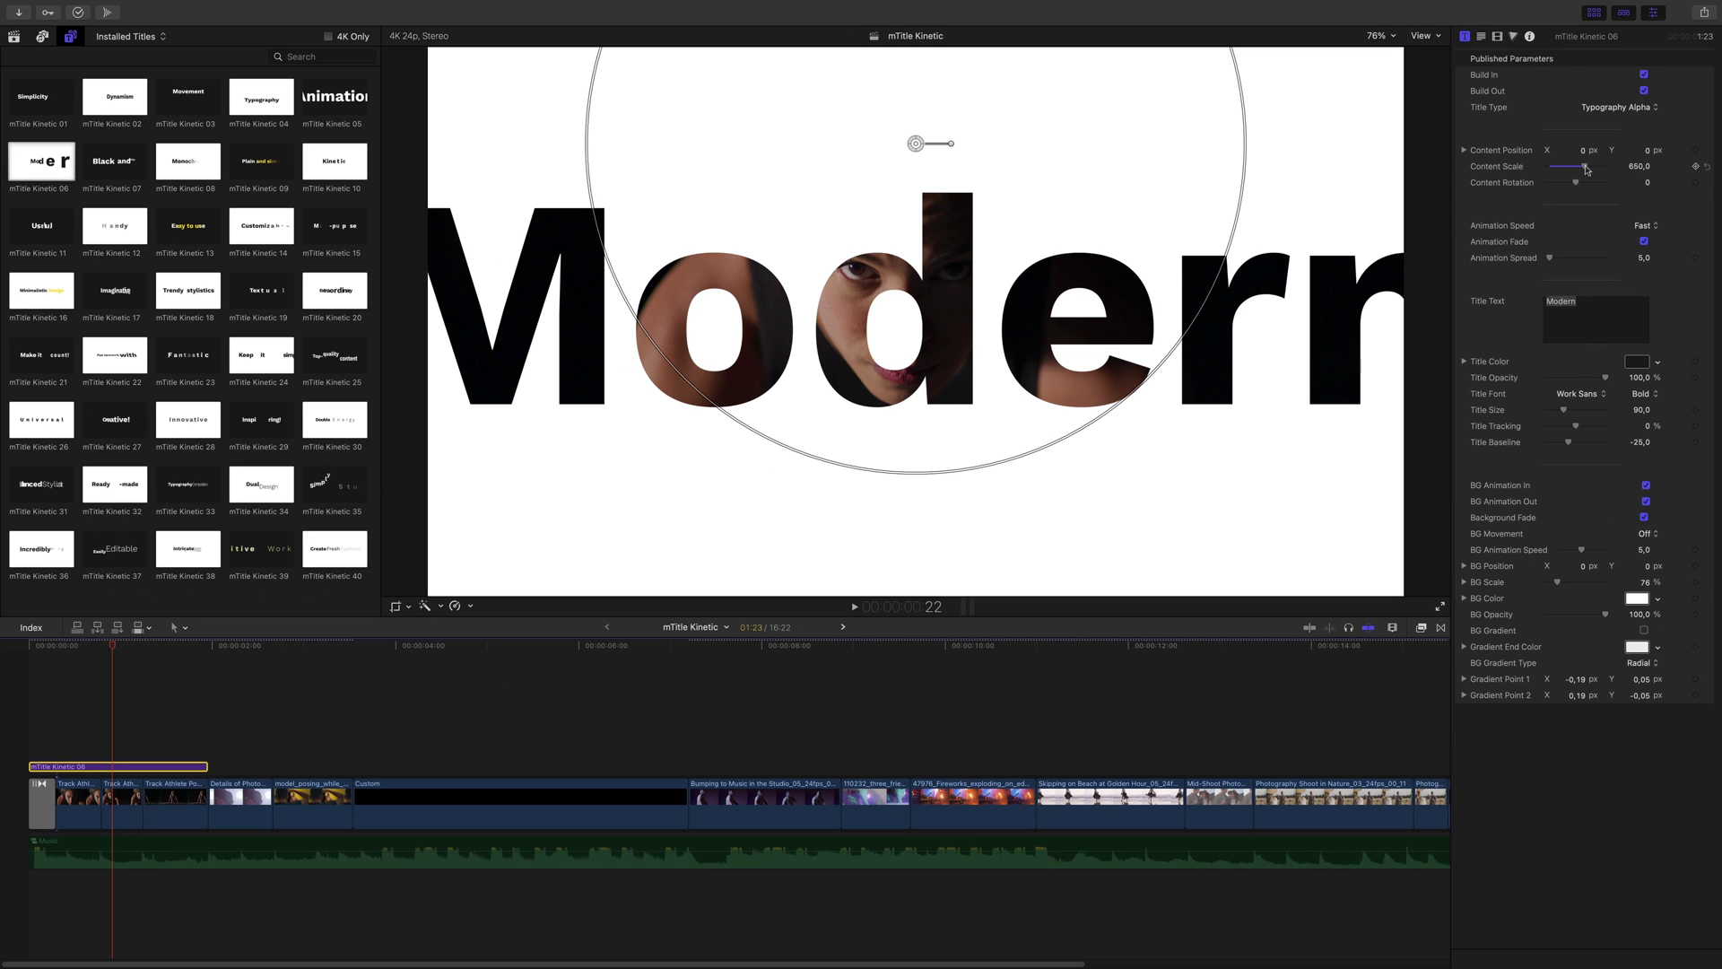
{"action": "left_click", "coordinate": [1637, 166]}
{"action": "type", "text": "100"}
{"action": "key", "text": "Return"}
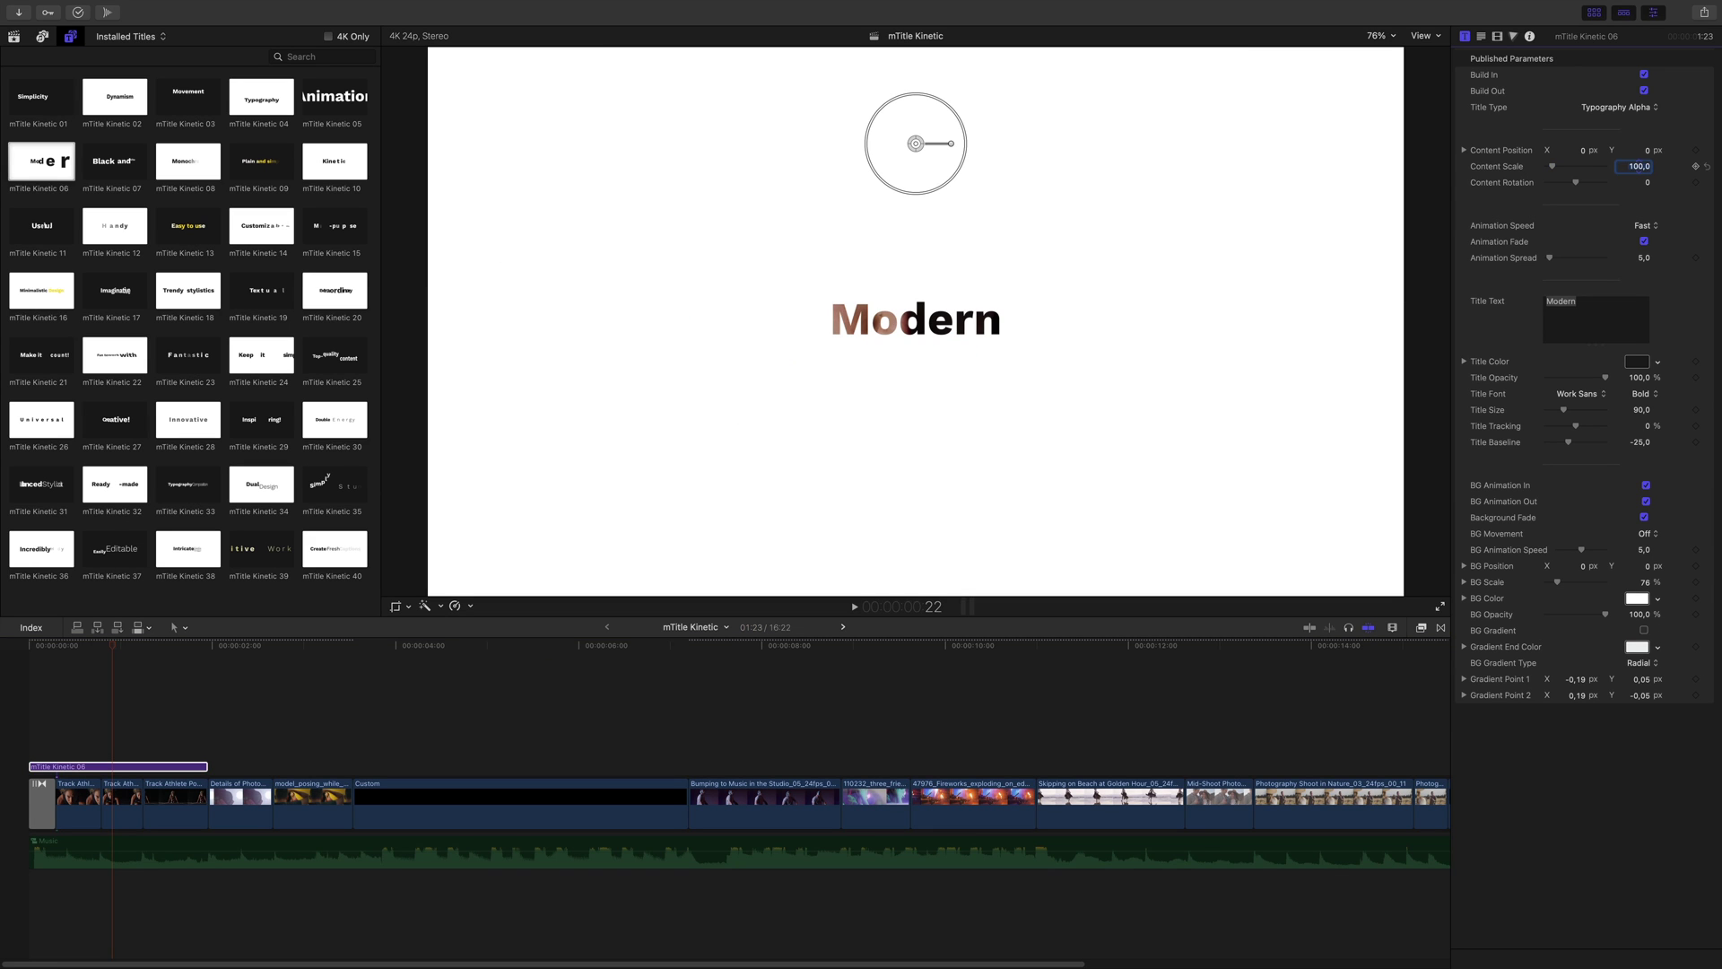
{"action": "left_click", "coordinate": [1611, 109]}
{"action": "left_click", "coordinate": [1608, 124]}
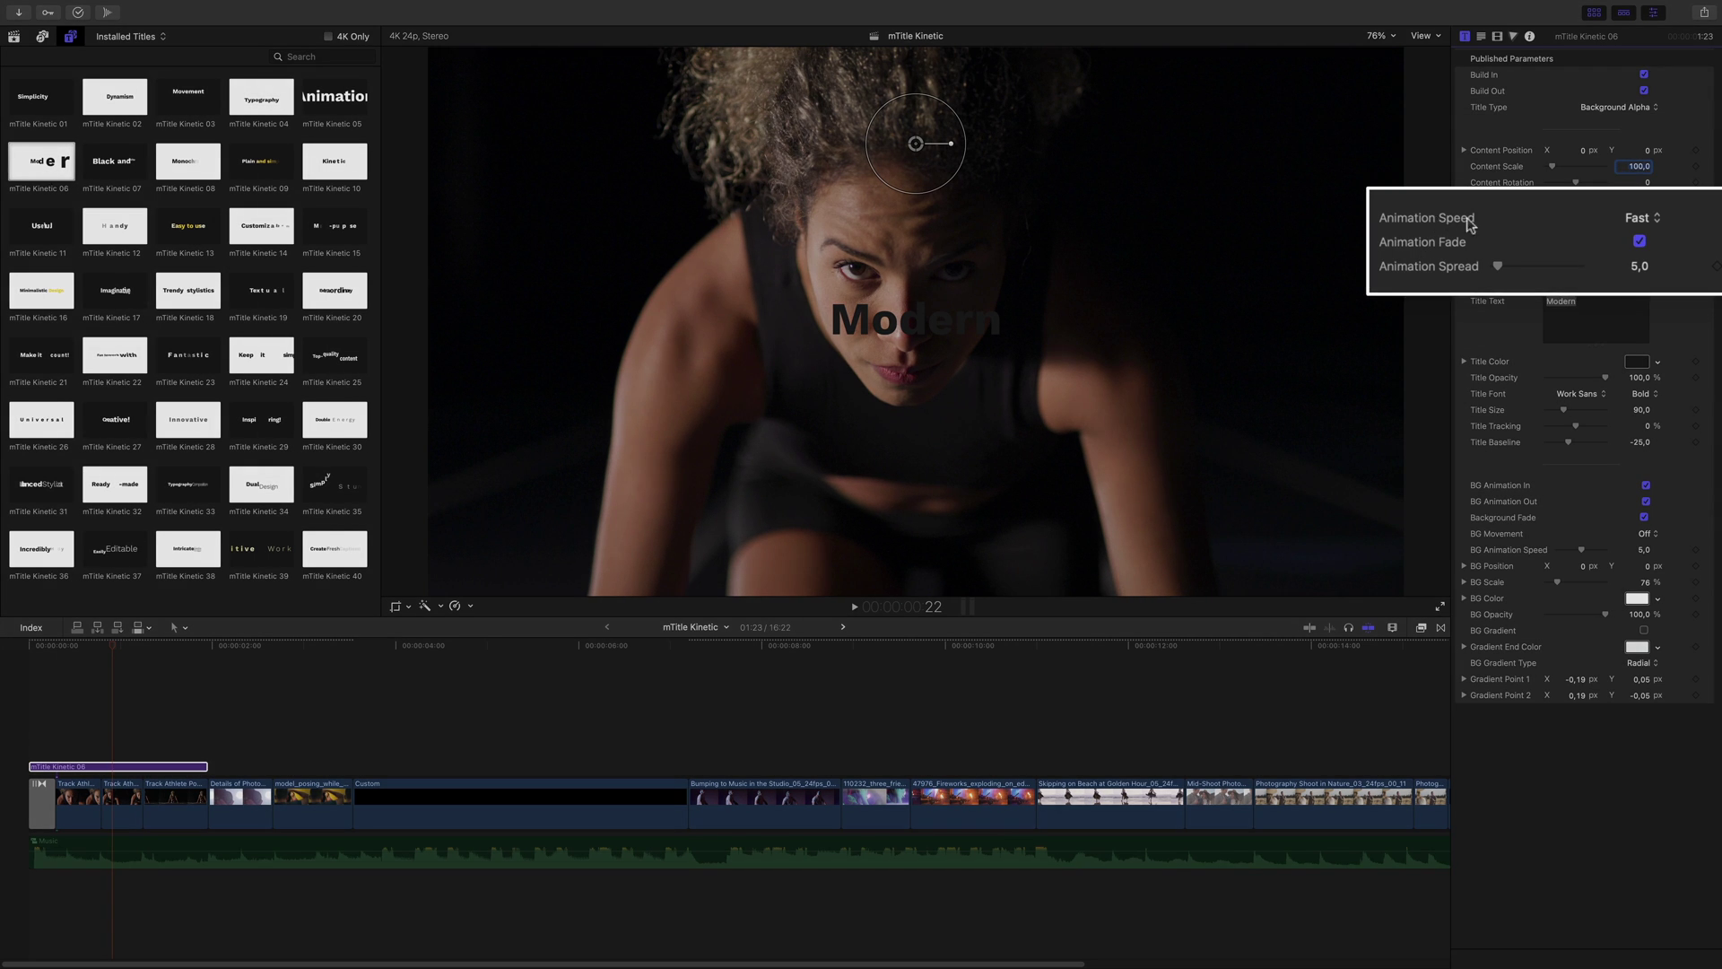
Keep the Fast animation speed and change the title text to 'Get inspired.'
{"action": "left_click", "coordinate": [1643, 219]}
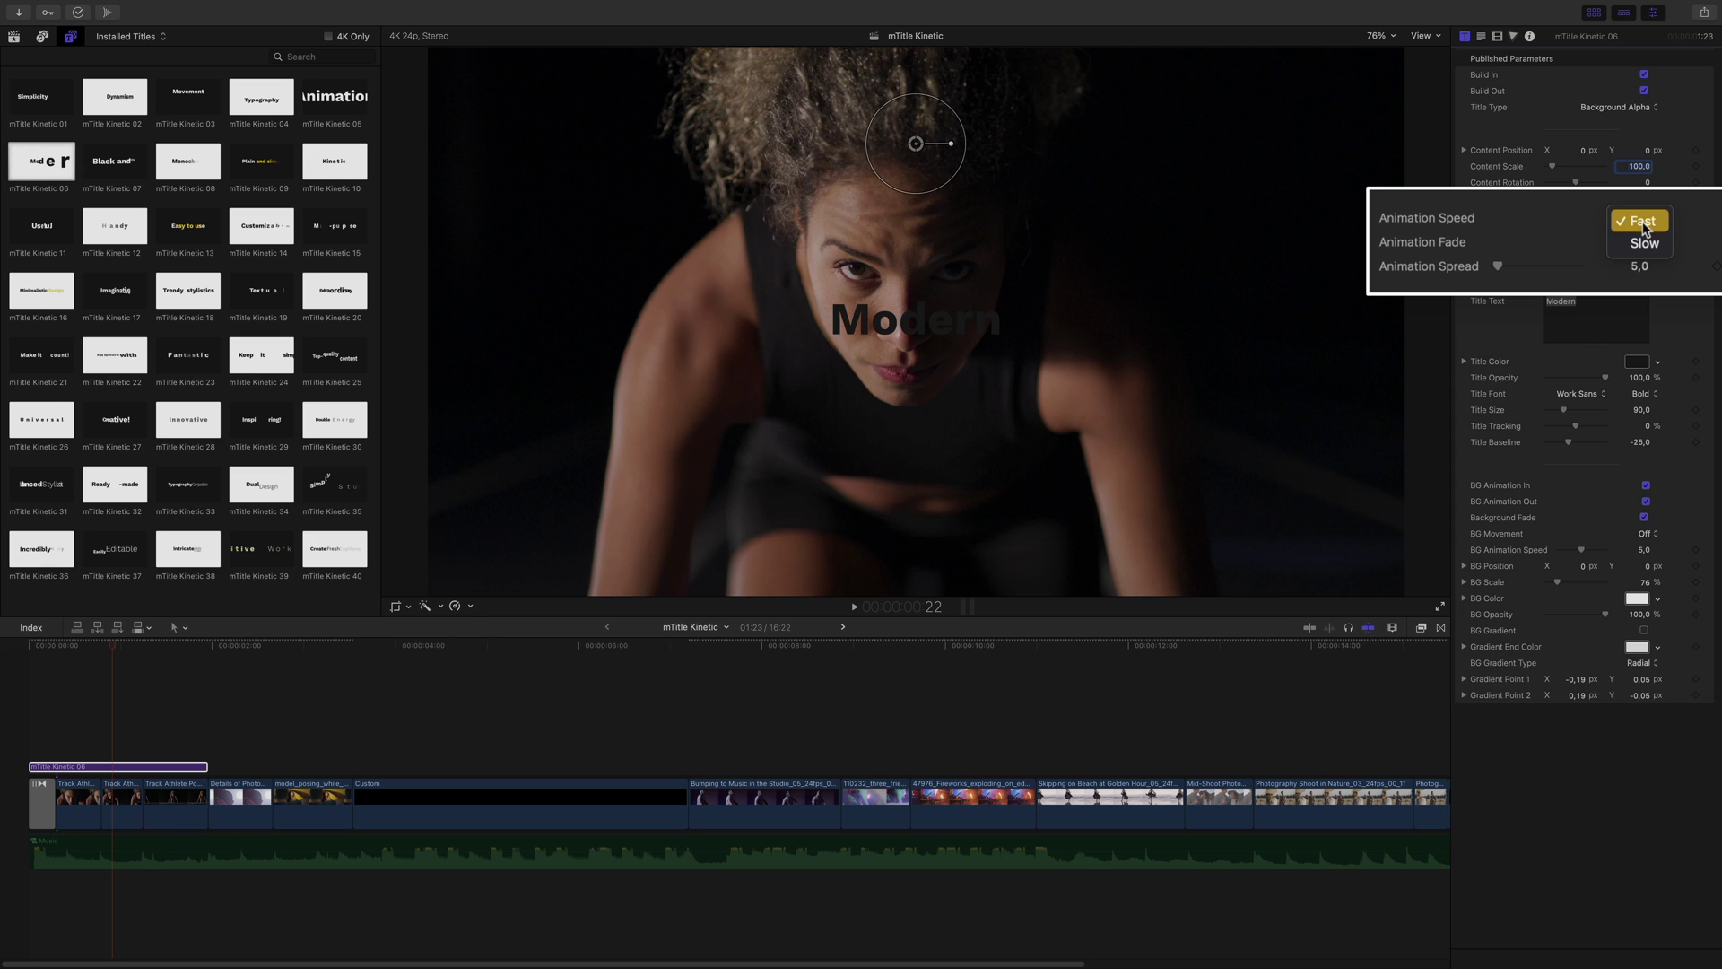
{"action": "left_click", "coordinate": [1646, 223]}
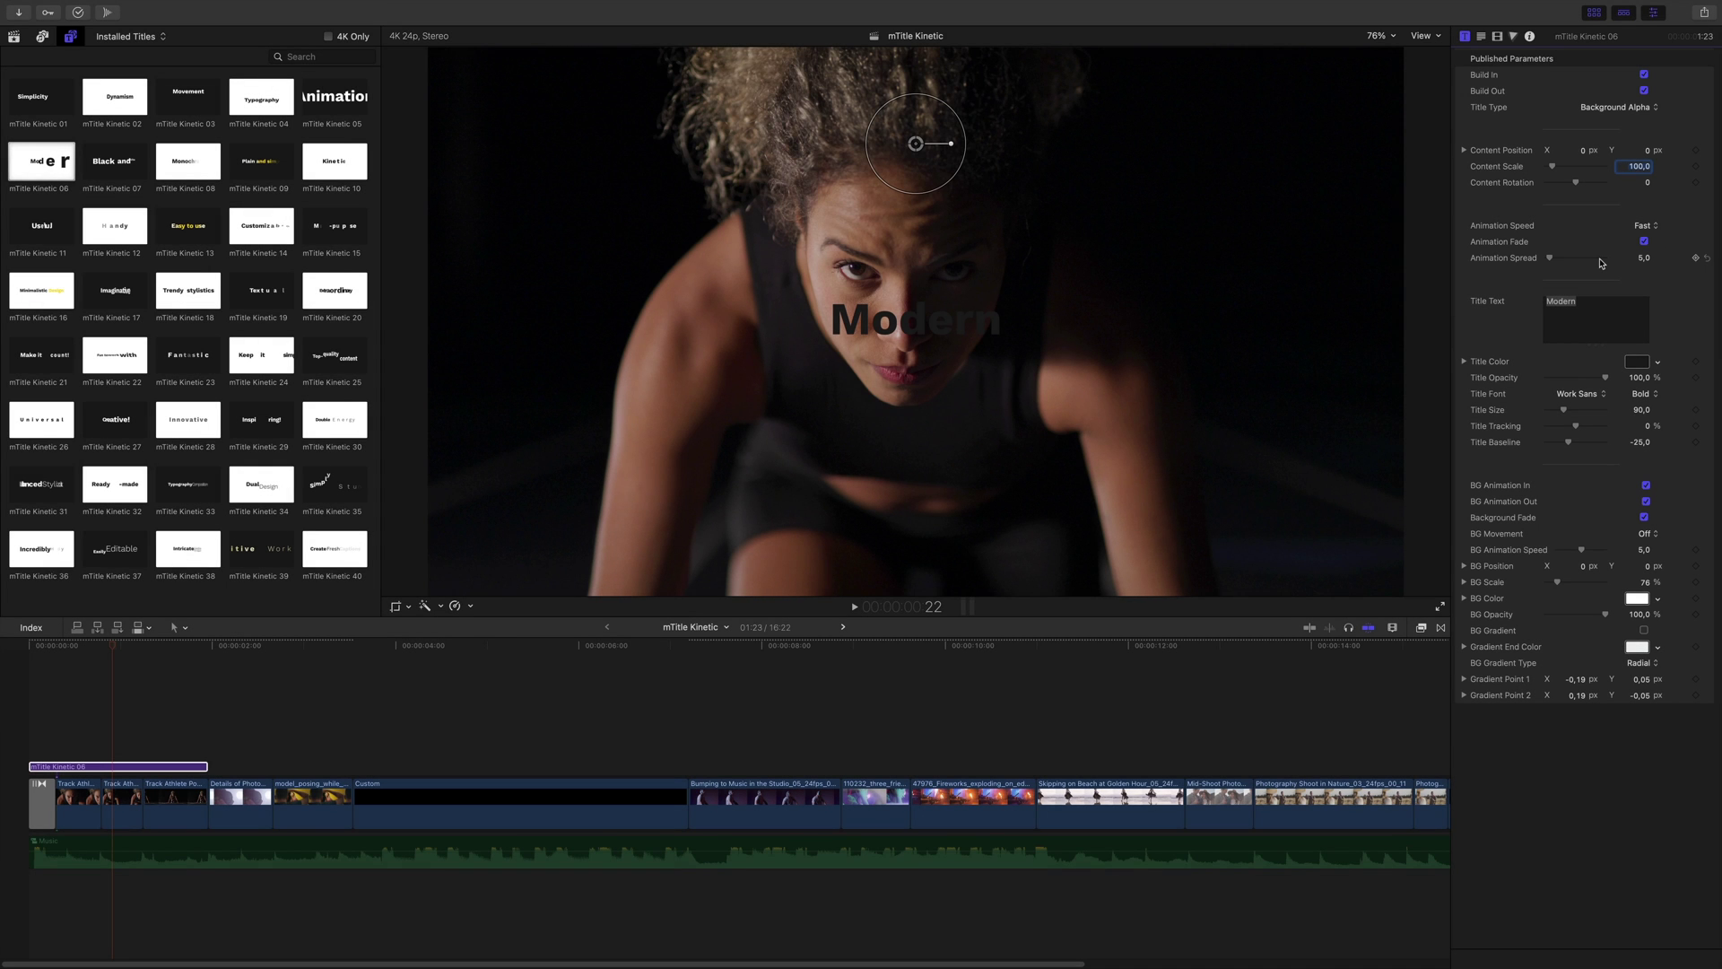
{"action": "double_click", "coordinate": [1602, 310]}
{"action": "type", "text": "Get i"}
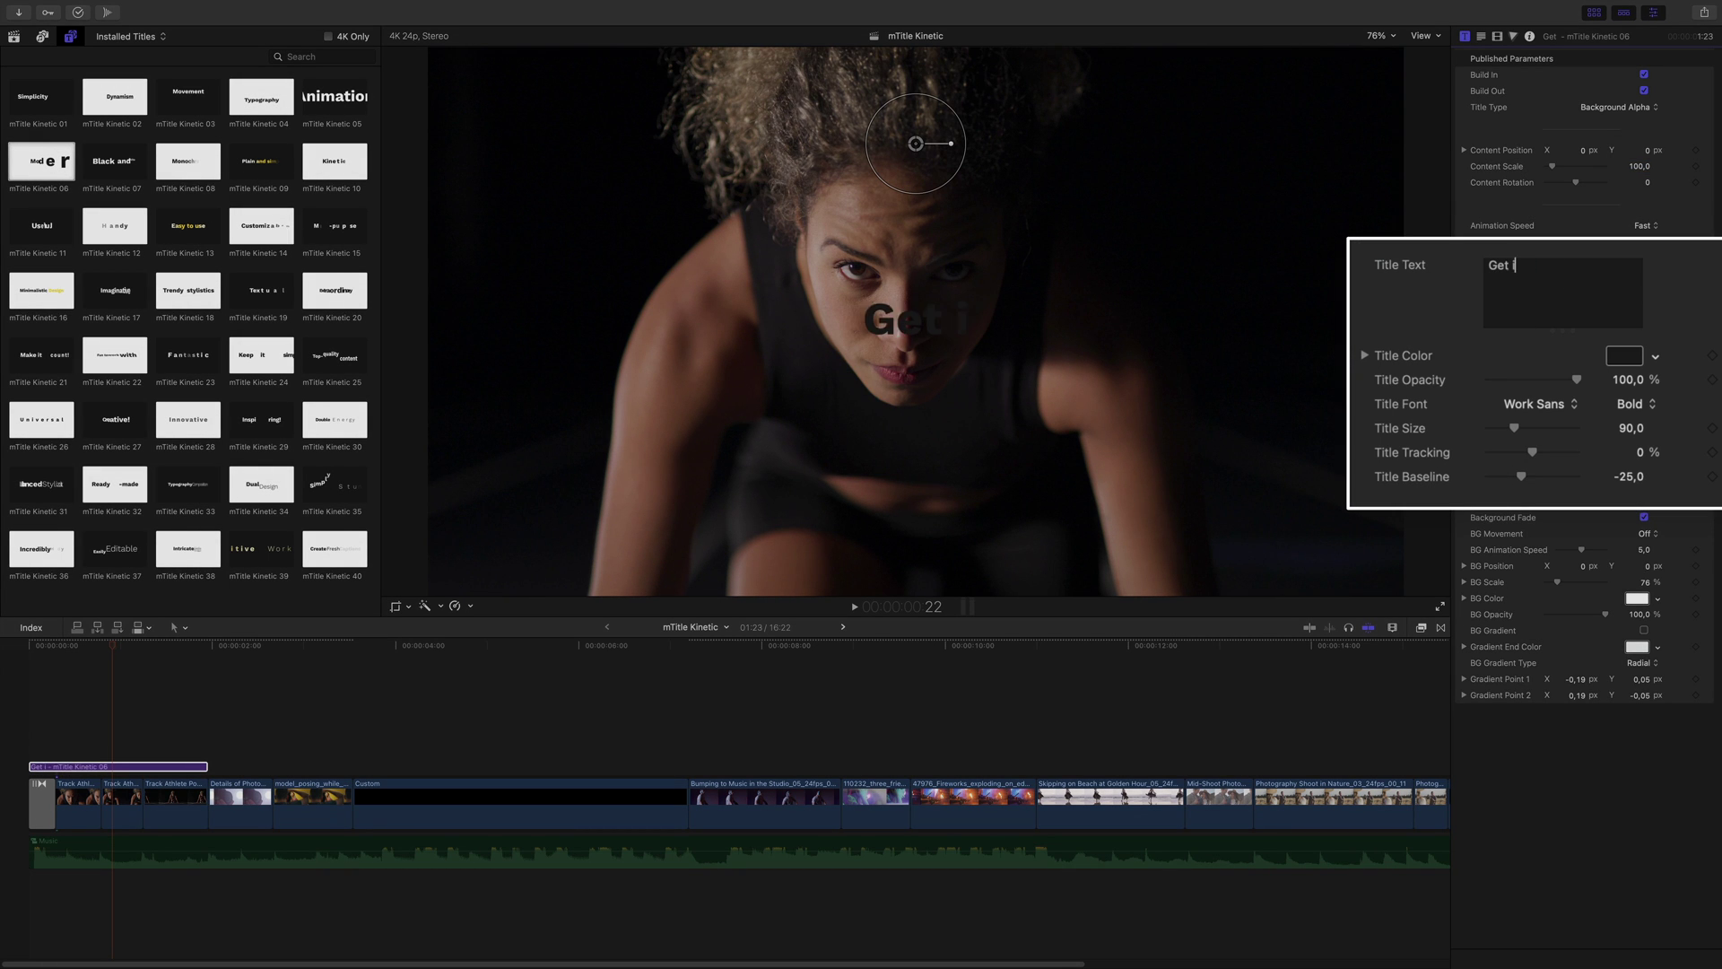
{"action": "type", "text": "nspired."}
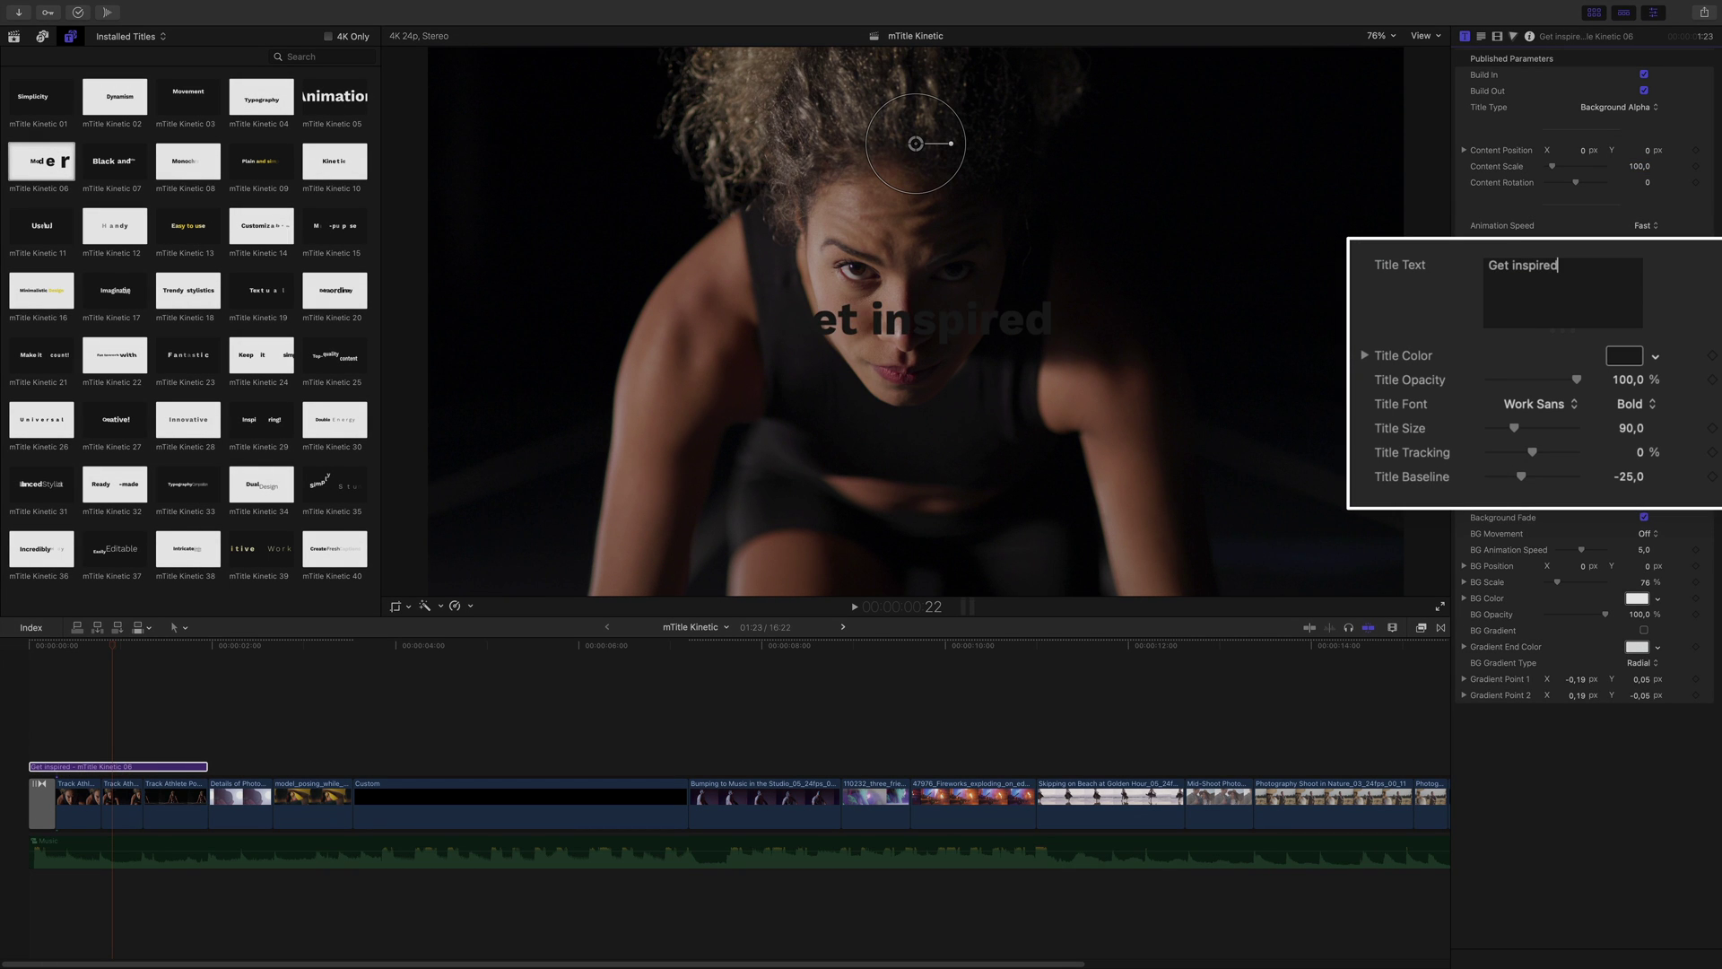
Make the title colour white and keep Work Sans as the font
{"action": "left_click", "coordinate": [1634, 363]}
{"action": "left_click_drag", "start_coordinate": [1703, 262], "coordinate": [1552, 268]}
{"action": "left_click", "coordinate": [1574, 25]}
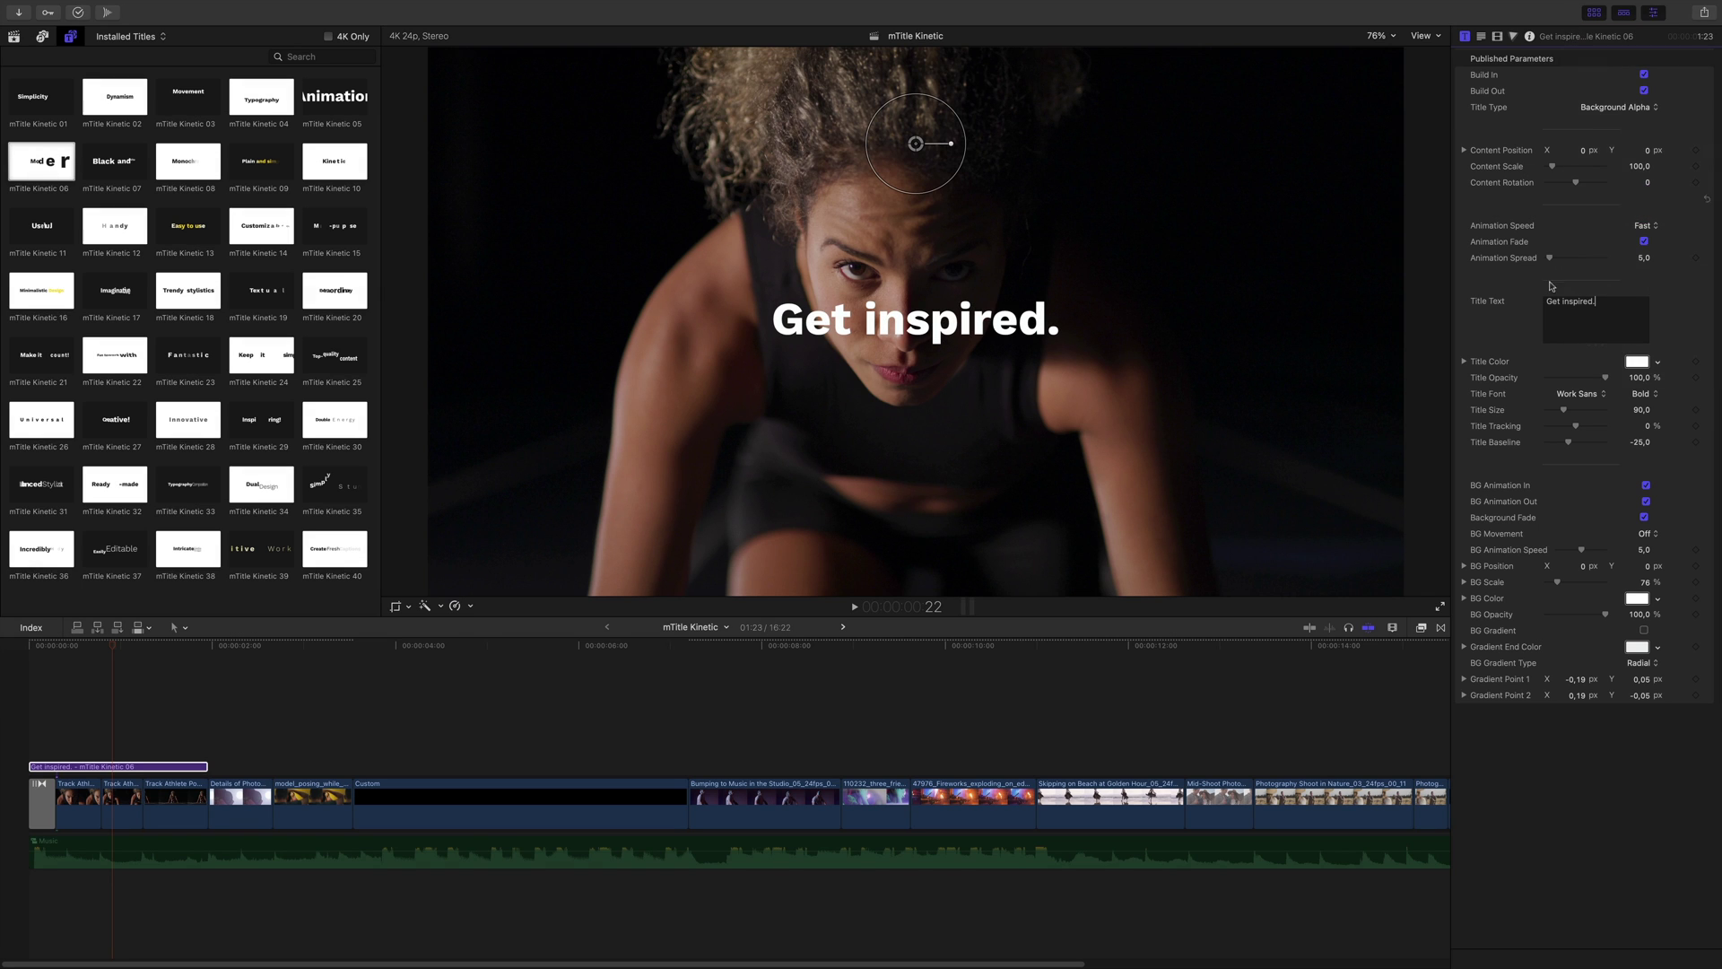
{"action": "left_click", "coordinate": [1594, 399]}
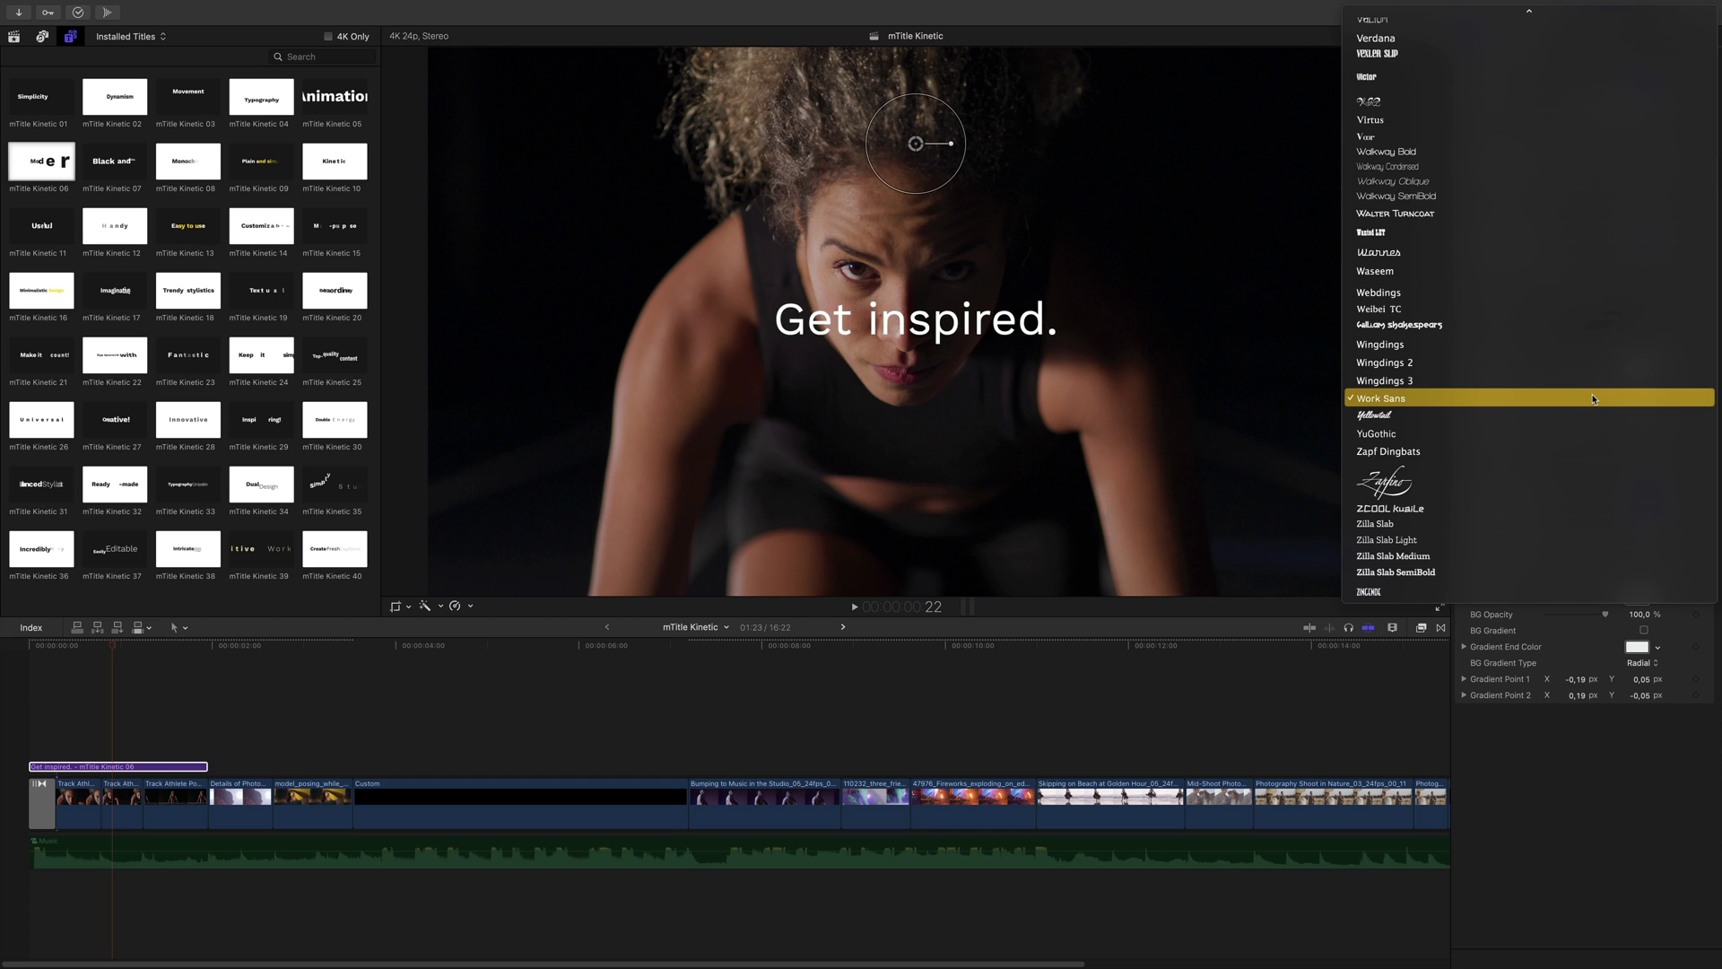
{"action": "left_click", "coordinate": [1605, 398]}
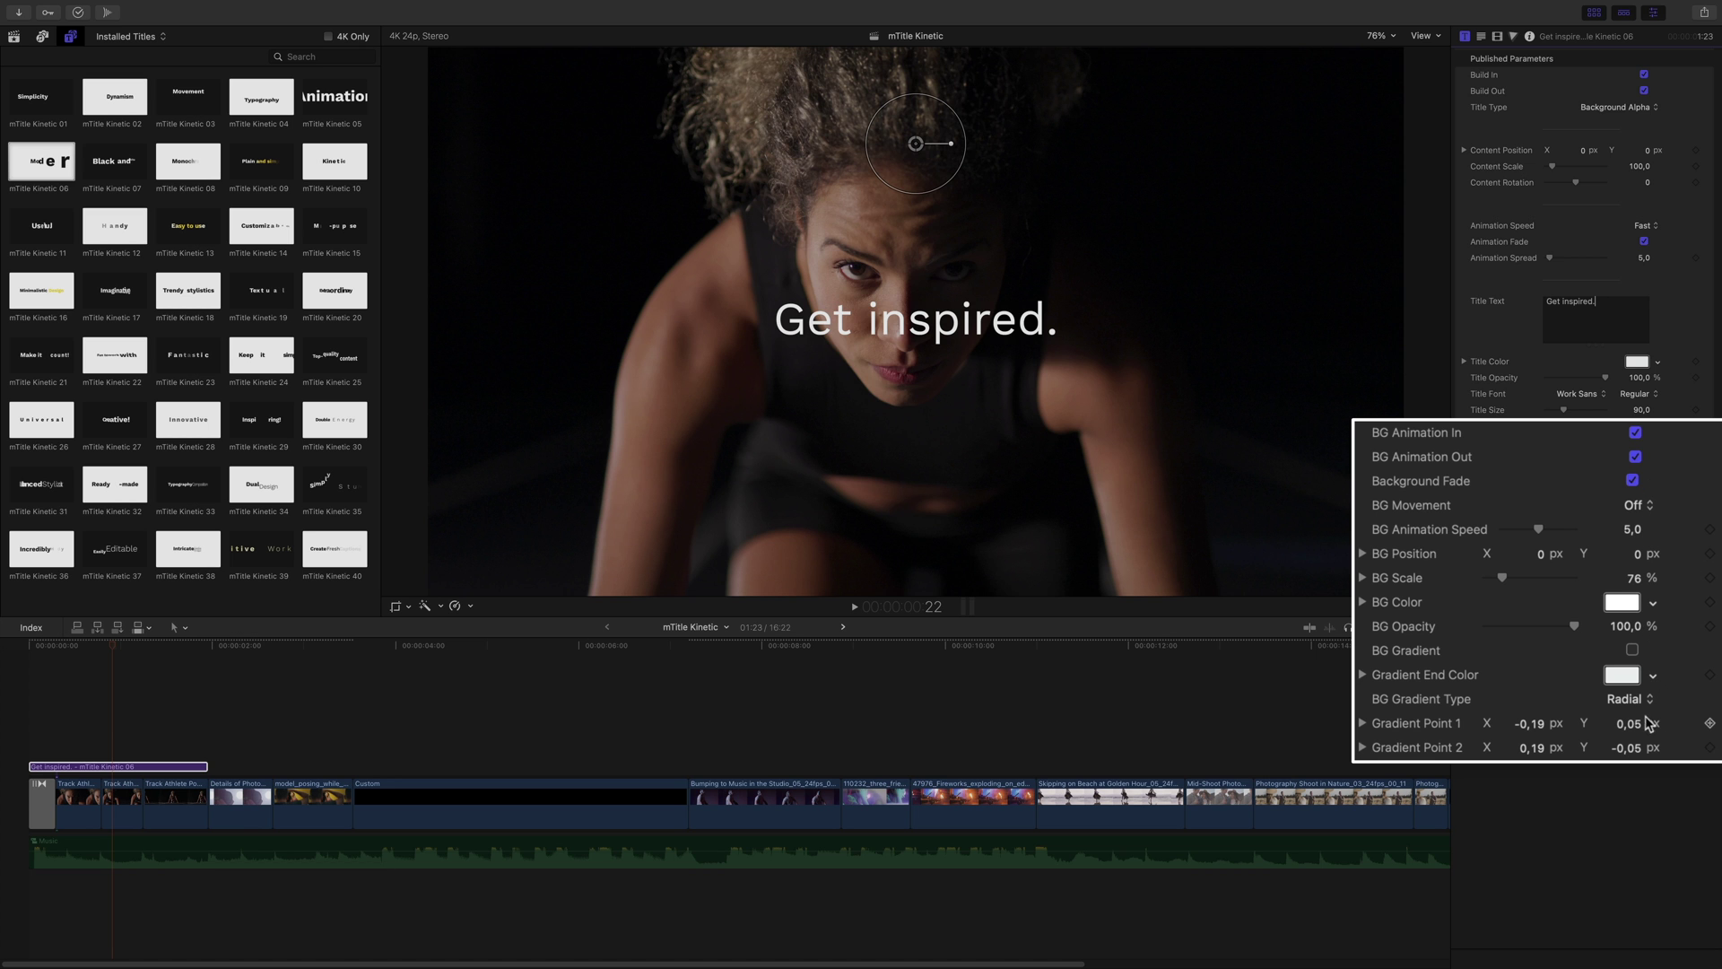
Play back the restyled 'Get inspired.' title from the start
{"action": "key", "text": "space"}
{"action": "key", "text": "Home"}
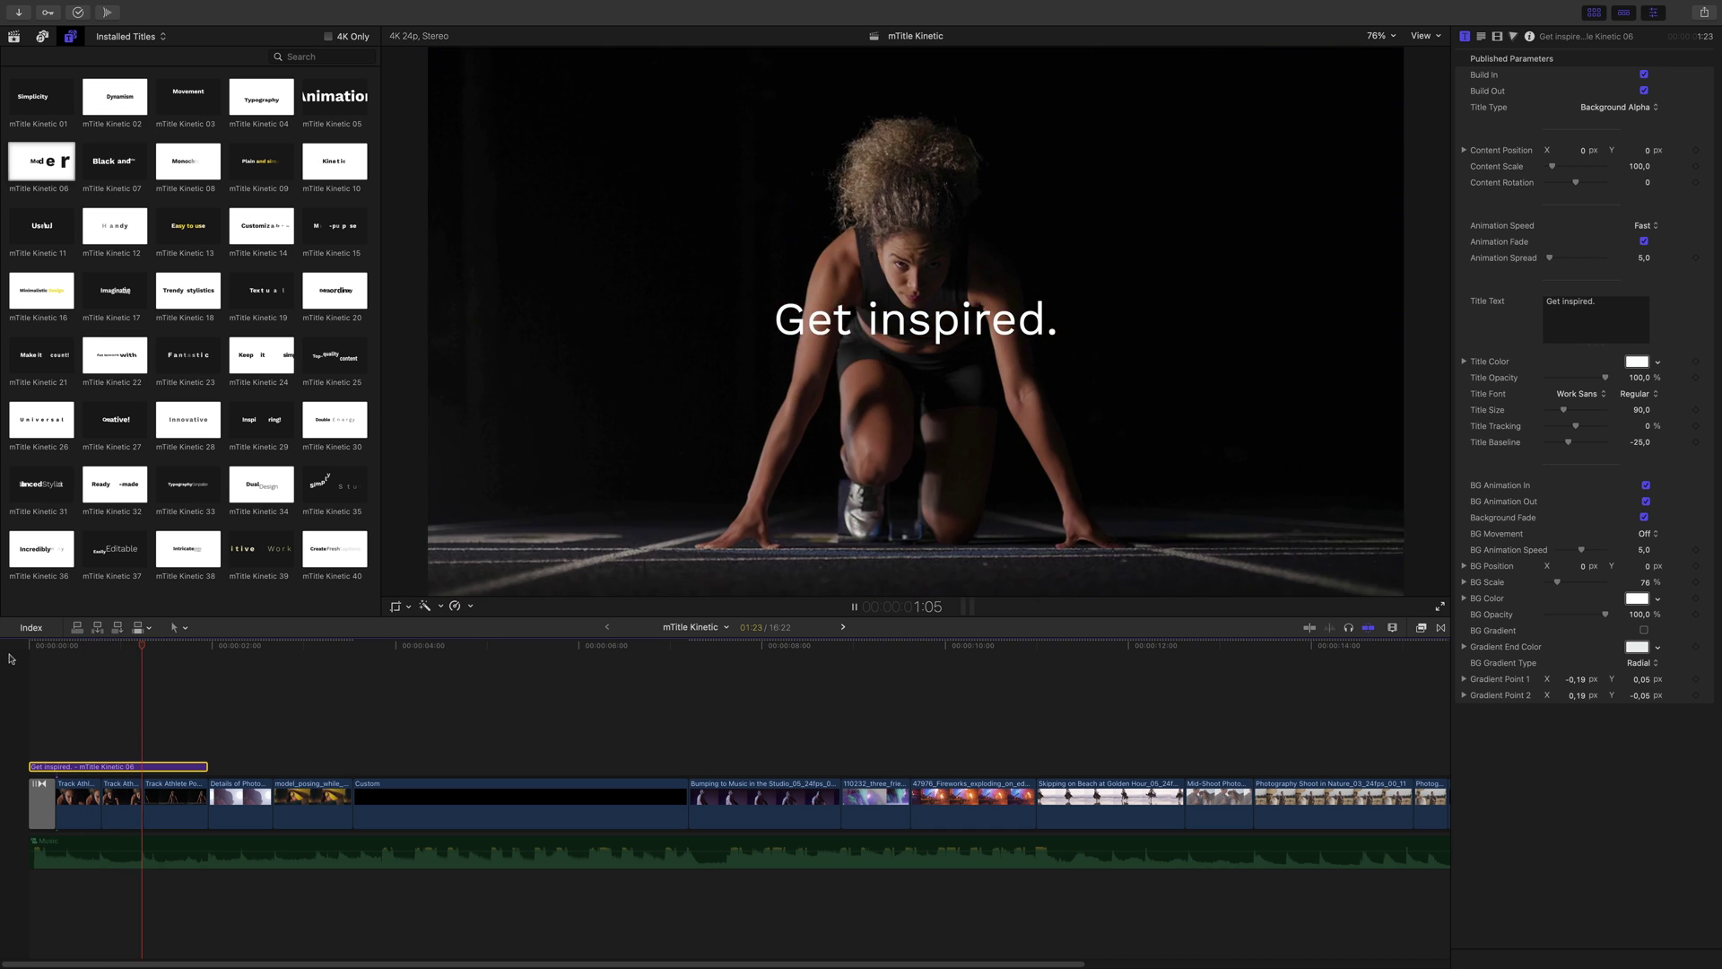
{"action": "key", "text": "space"}
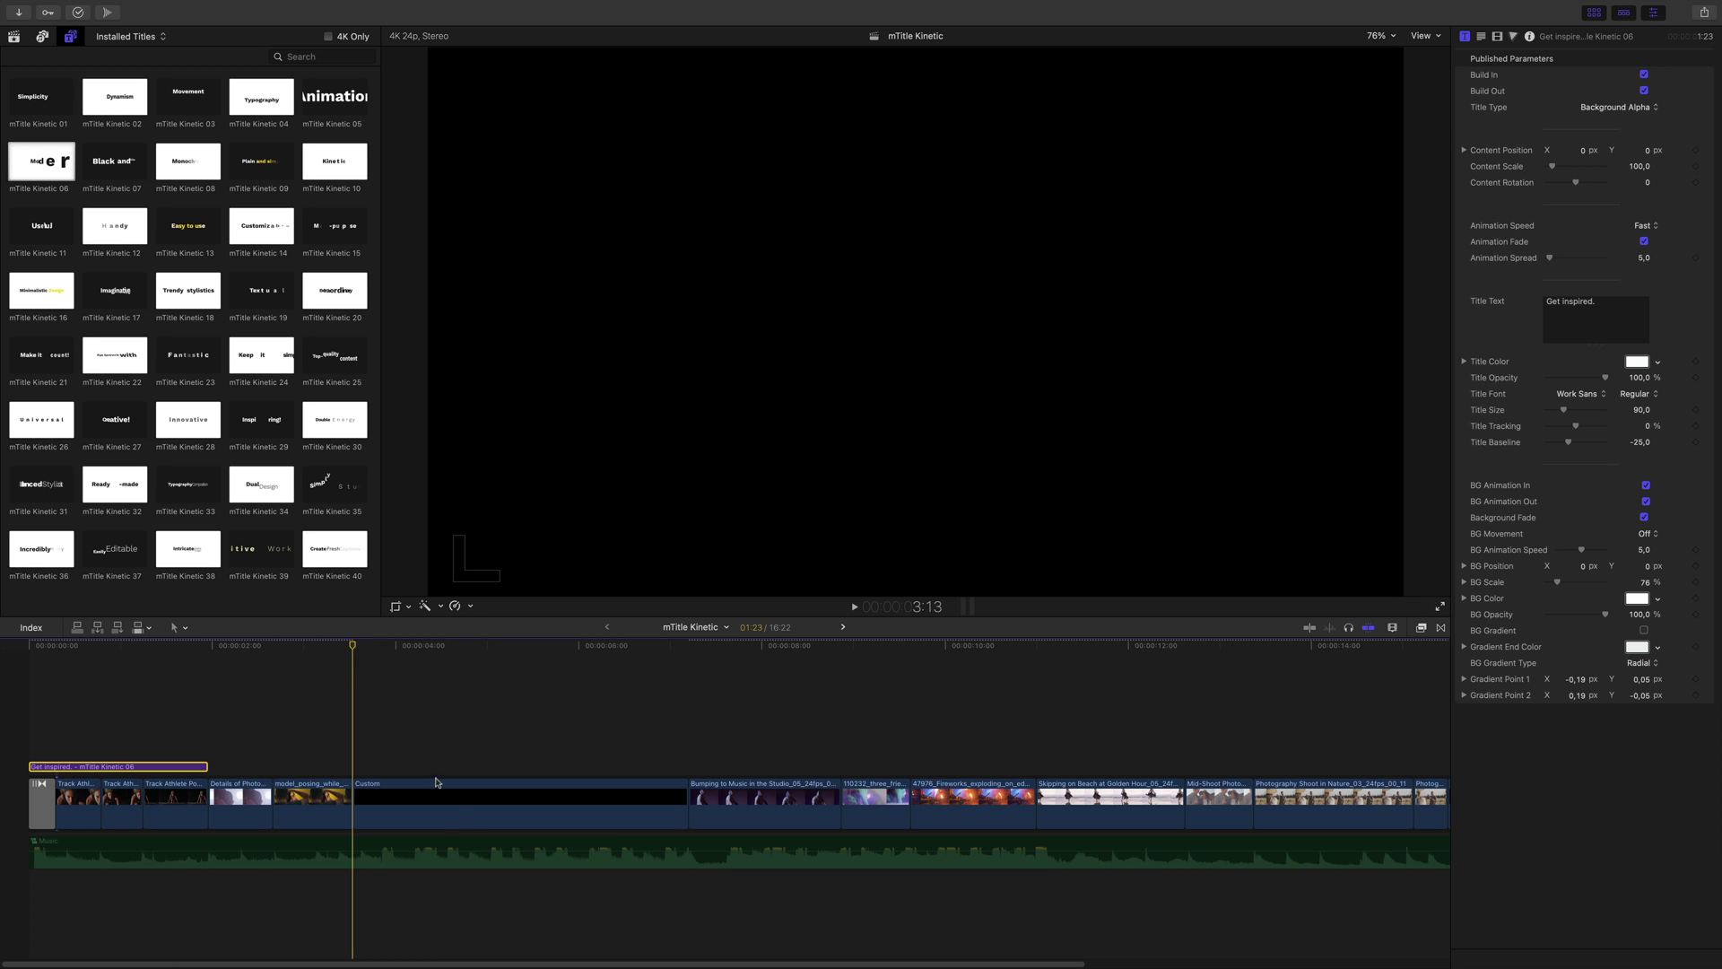
Connect mTitle Kinetic 27 ('Creative!') above the Custom clip and trim its end shorter
{"action": "left_click", "coordinate": [449, 803]}
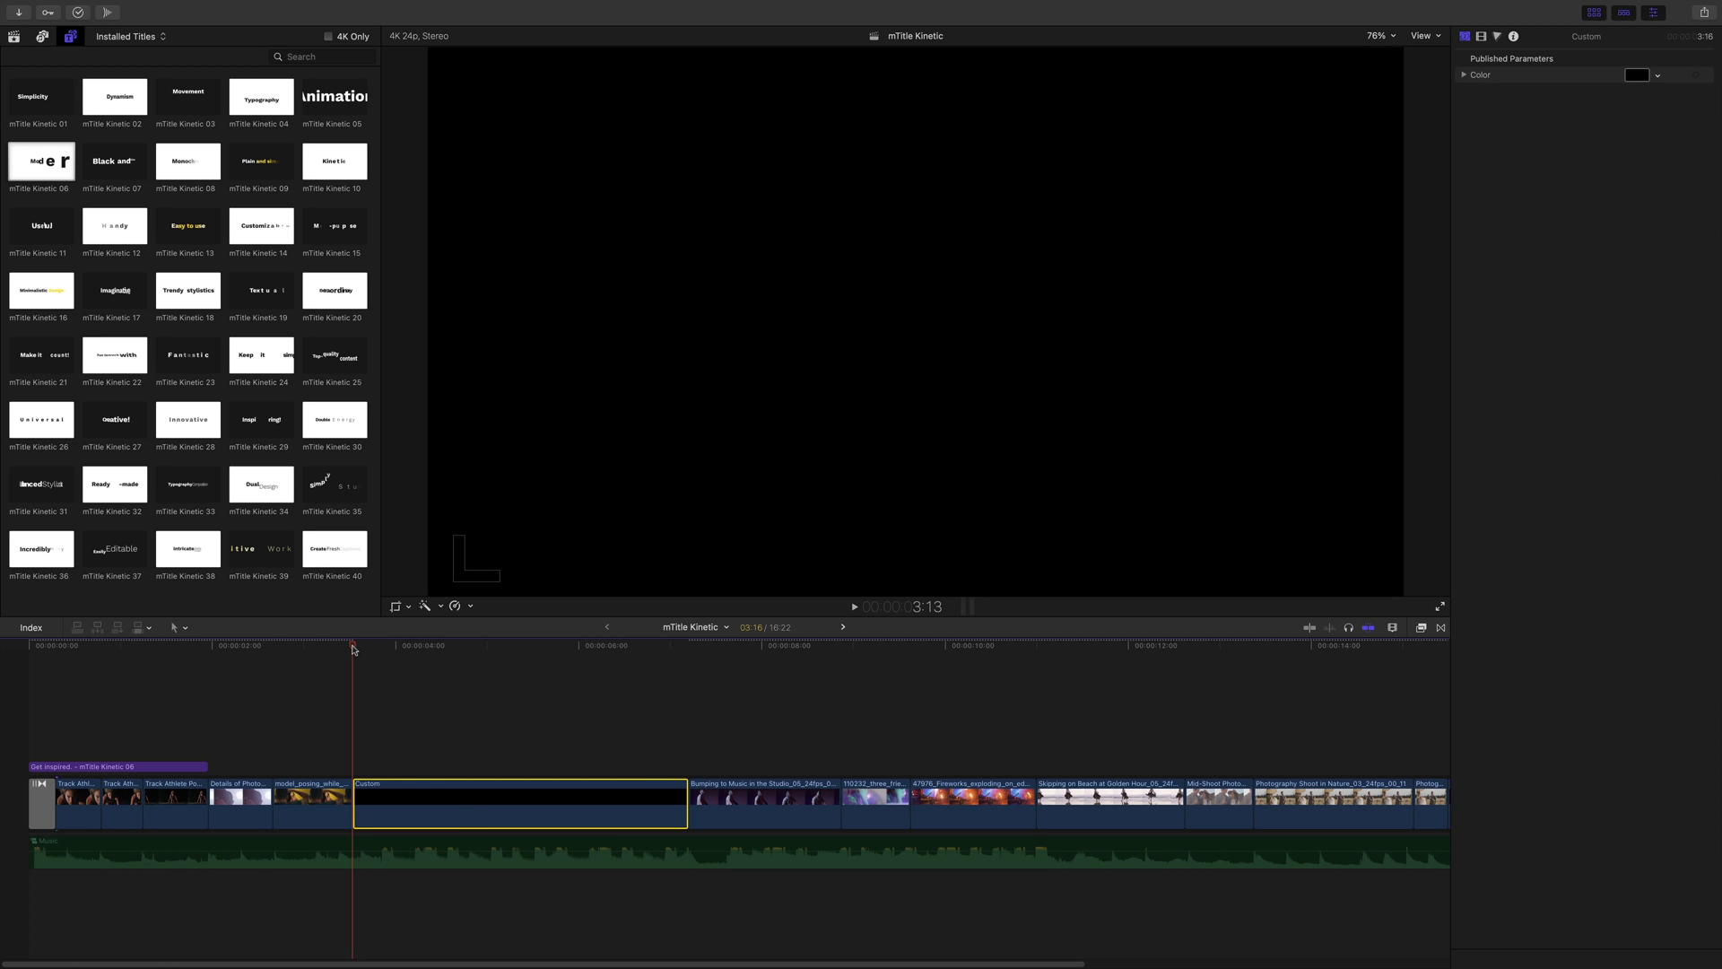
{"action": "mouse_move", "coordinate": [353, 648]}
{"action": "left_mouse_down"}
{"action": "mouse_move", "coordinate": [642, 696]}
{"action": "mouse_move", "coordinate": [356, 662]}
{"action": "left_mouse_up"}
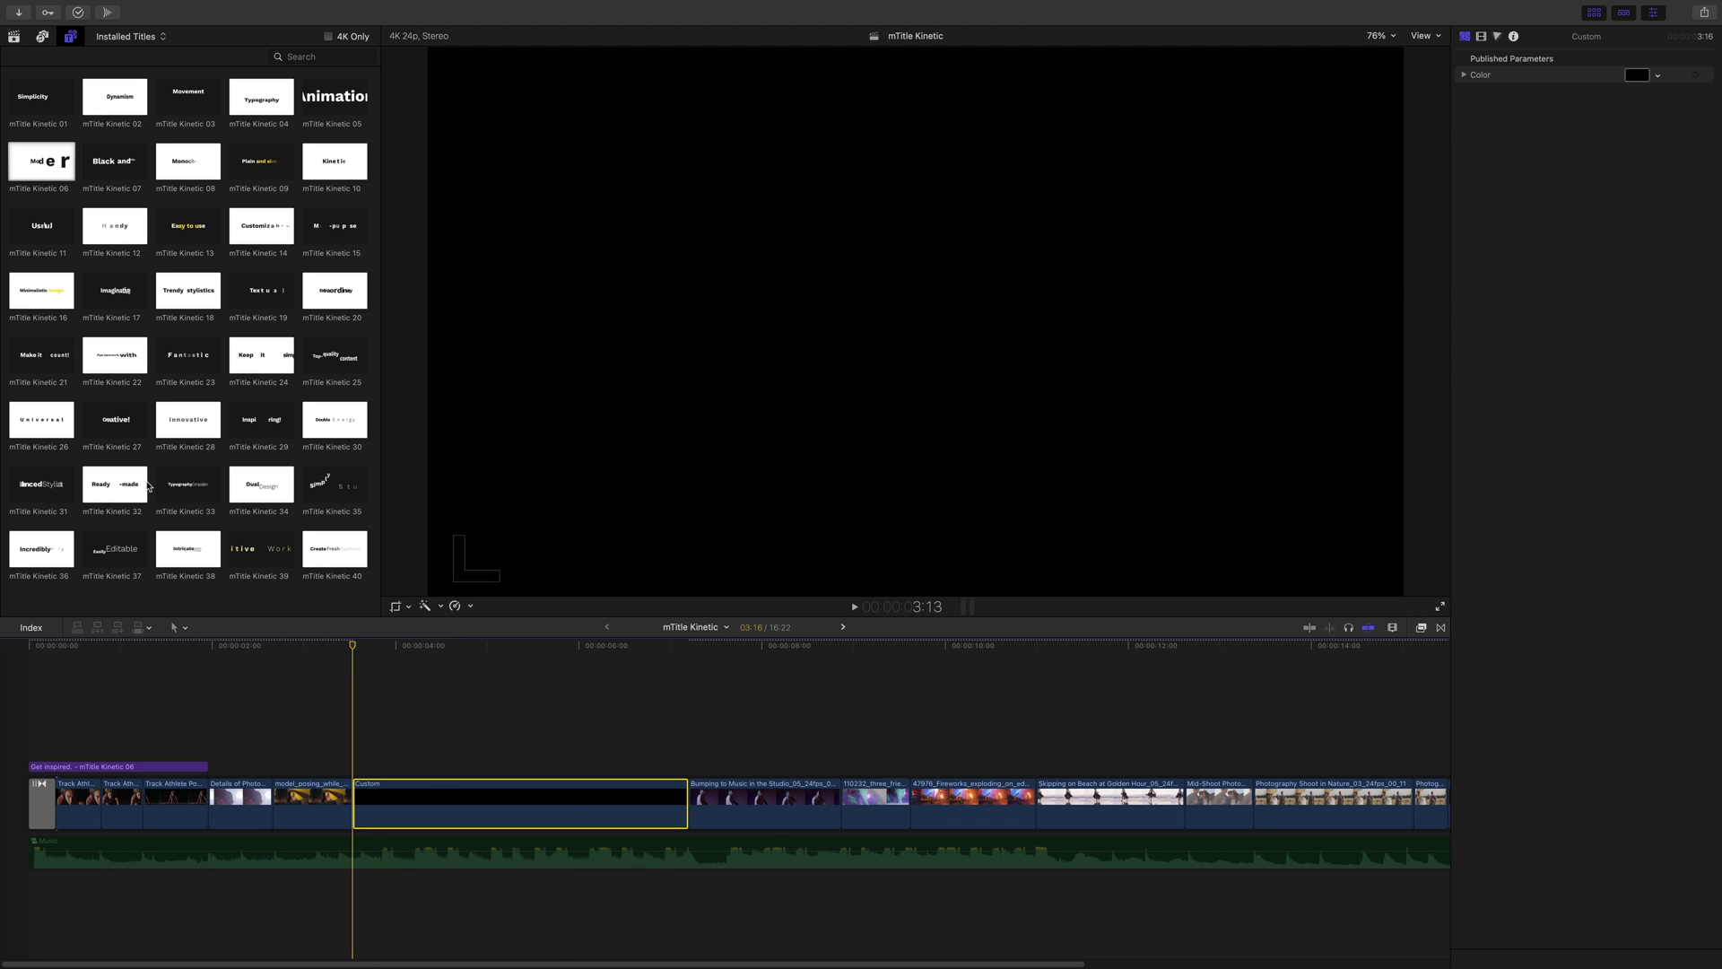
{"action": "left_click_drag", "start_coordinate": [114, 424], "coordinate": [357, 723]}
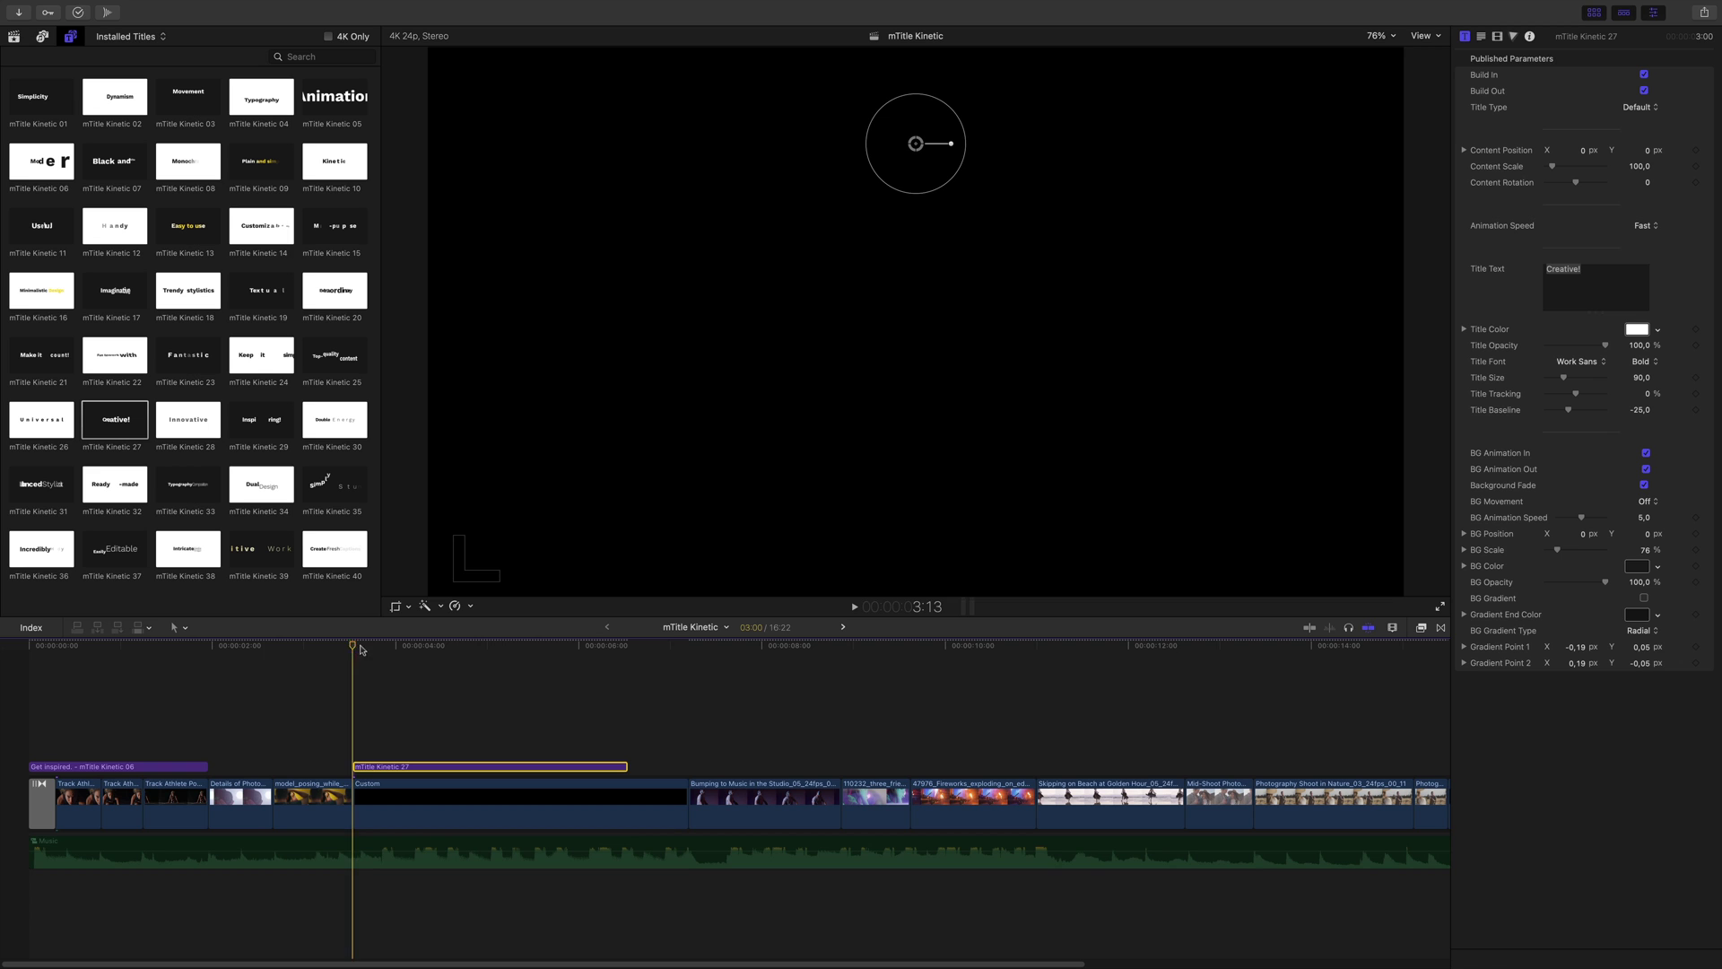
{"action": "left_click_drag", "start_coordinate": [354, 648], "coordinate": [493, 653]}
{"action": "left_click_drag", "start_coordinate": [627, 766], "coordinate": [487, 766]}
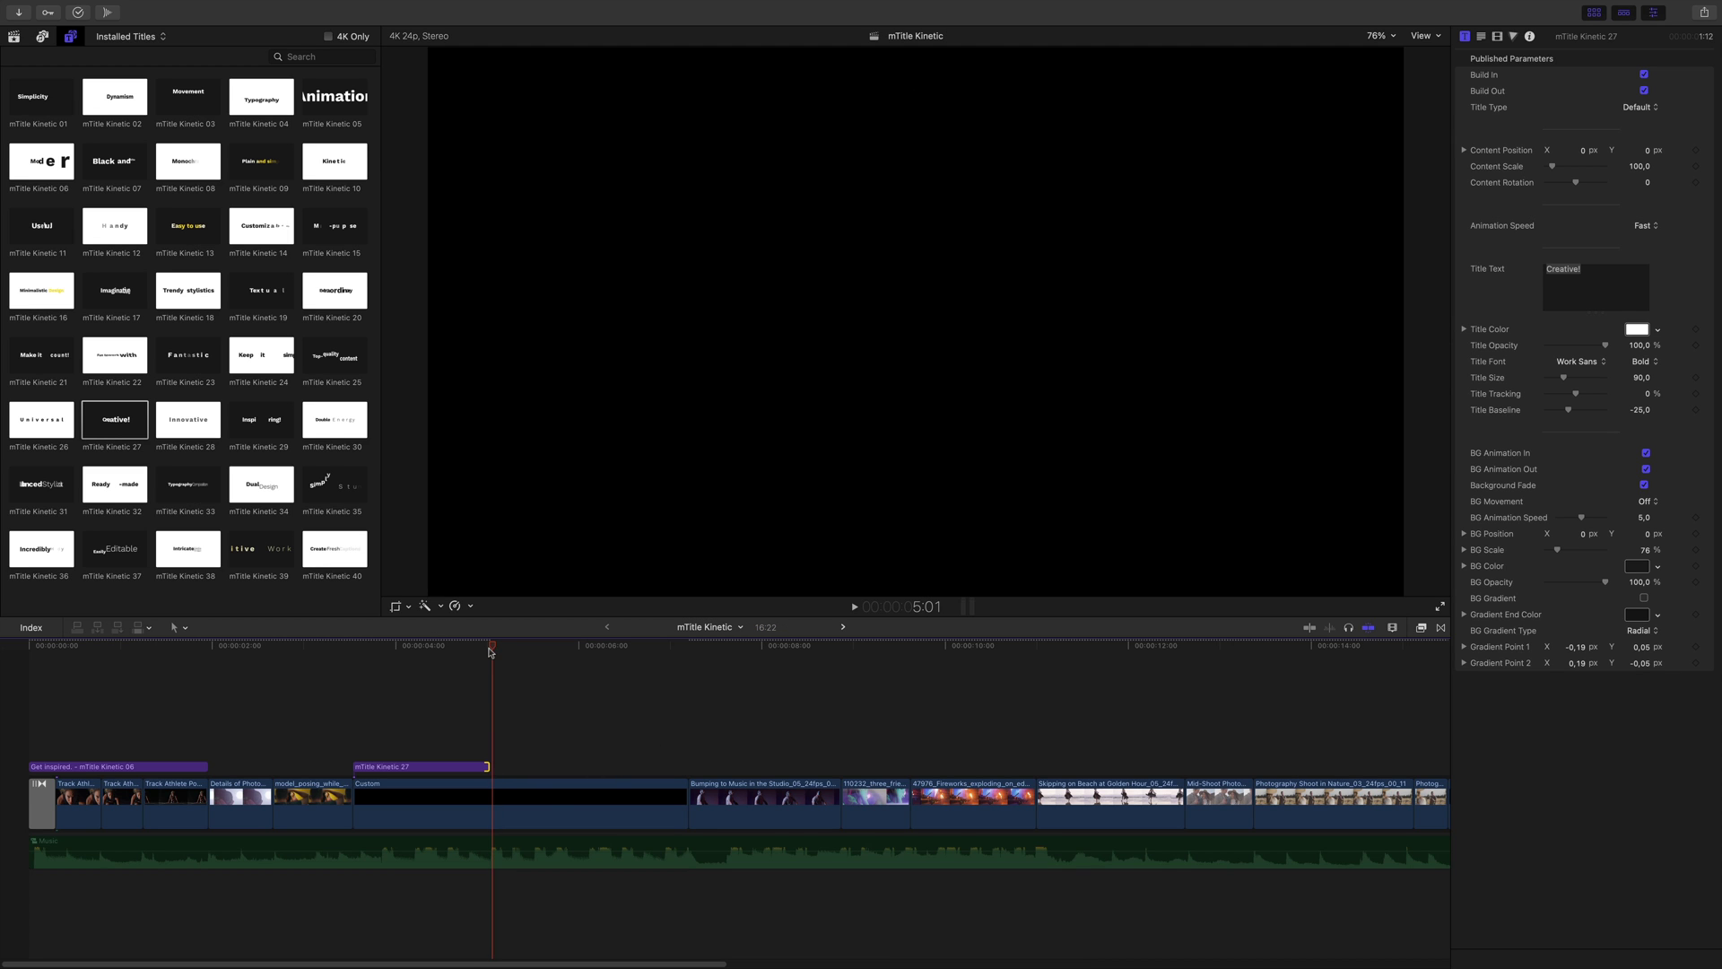
{"action": "left_click_drag", "start_coordinate": [490, 652], "coordinate": [416, 657]}
Change the Kinetic 27 text from 'Creative!' to 'Create.' and set its type to Background Alpha
{"action": "left_click", "coordinate": [388, 766]}
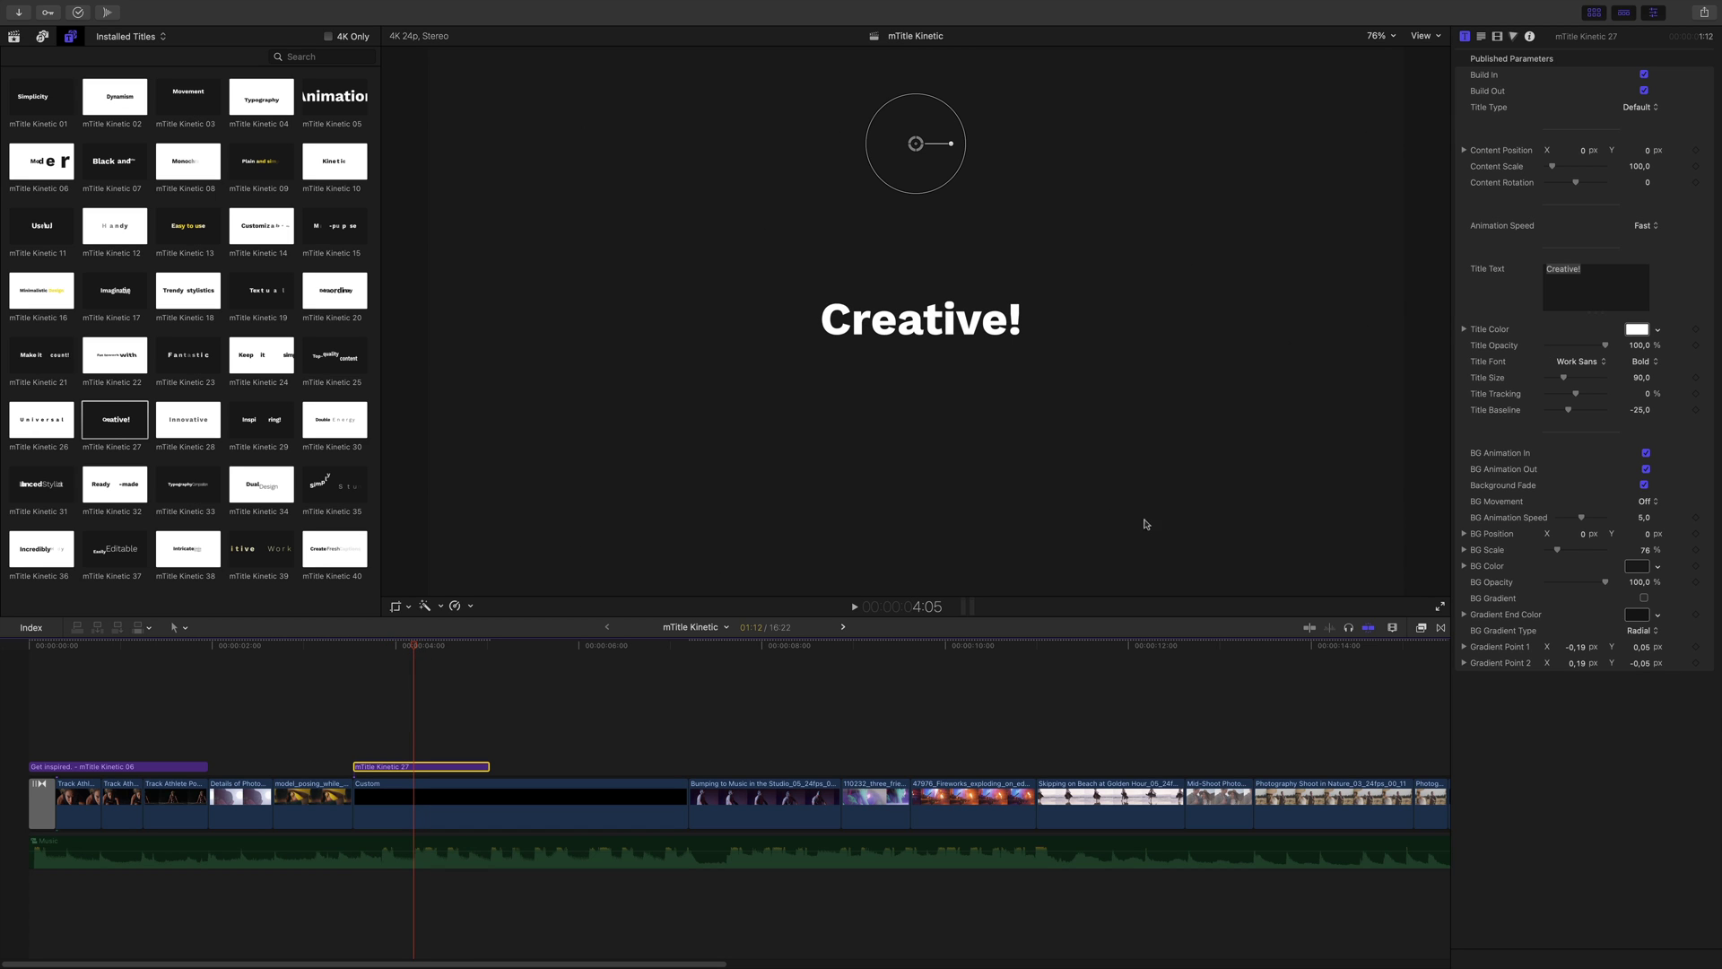
{"action": "left_click", "coordinate": [1568, 273]}
{"action": "type", "text": "e."}
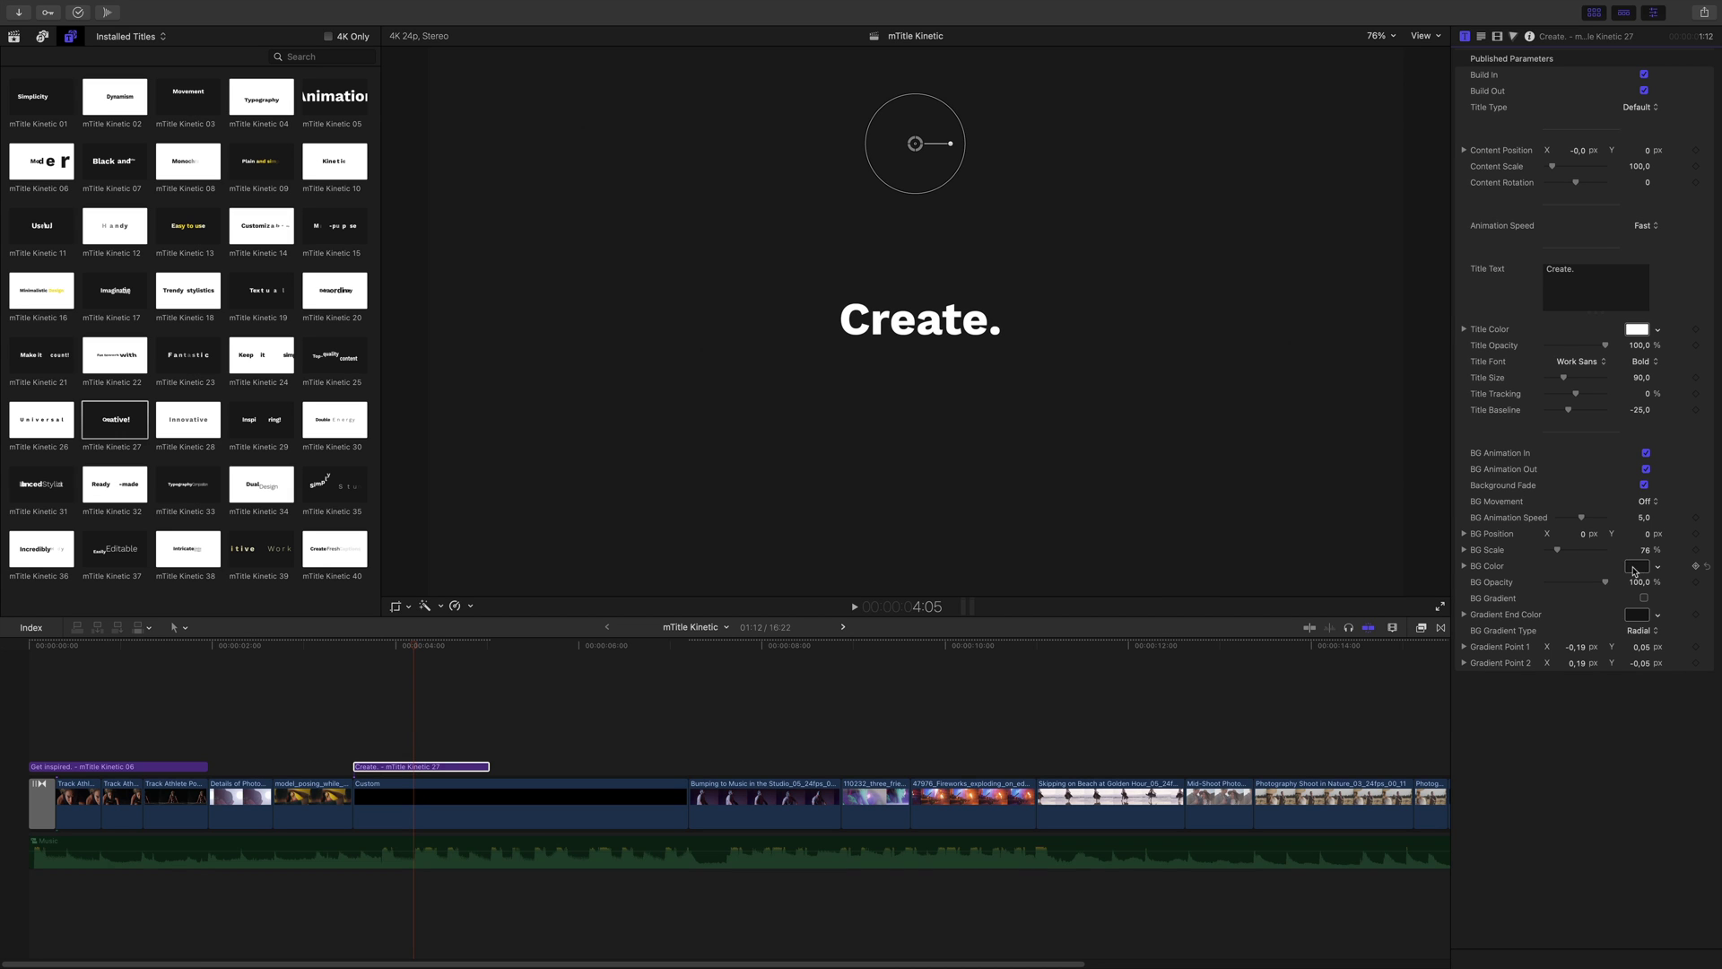
{"action": "left_click", "coordinate": [1636, 567]}
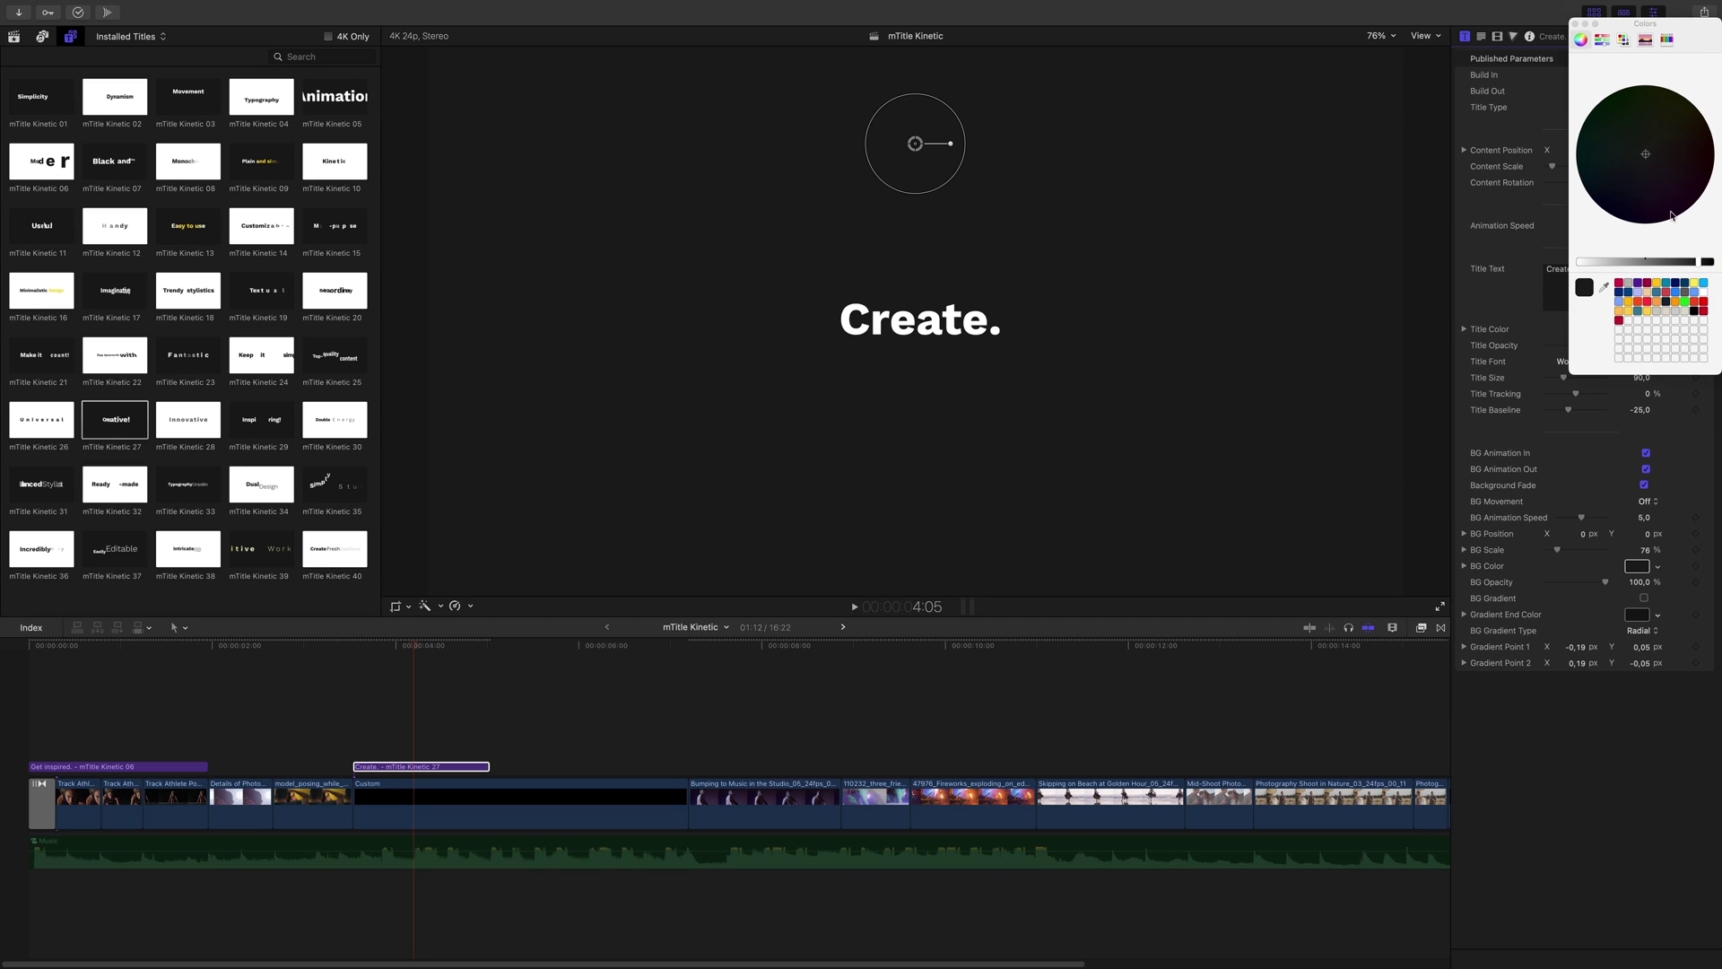
{"action": "left_click", "coordinate": [1576, 25]}
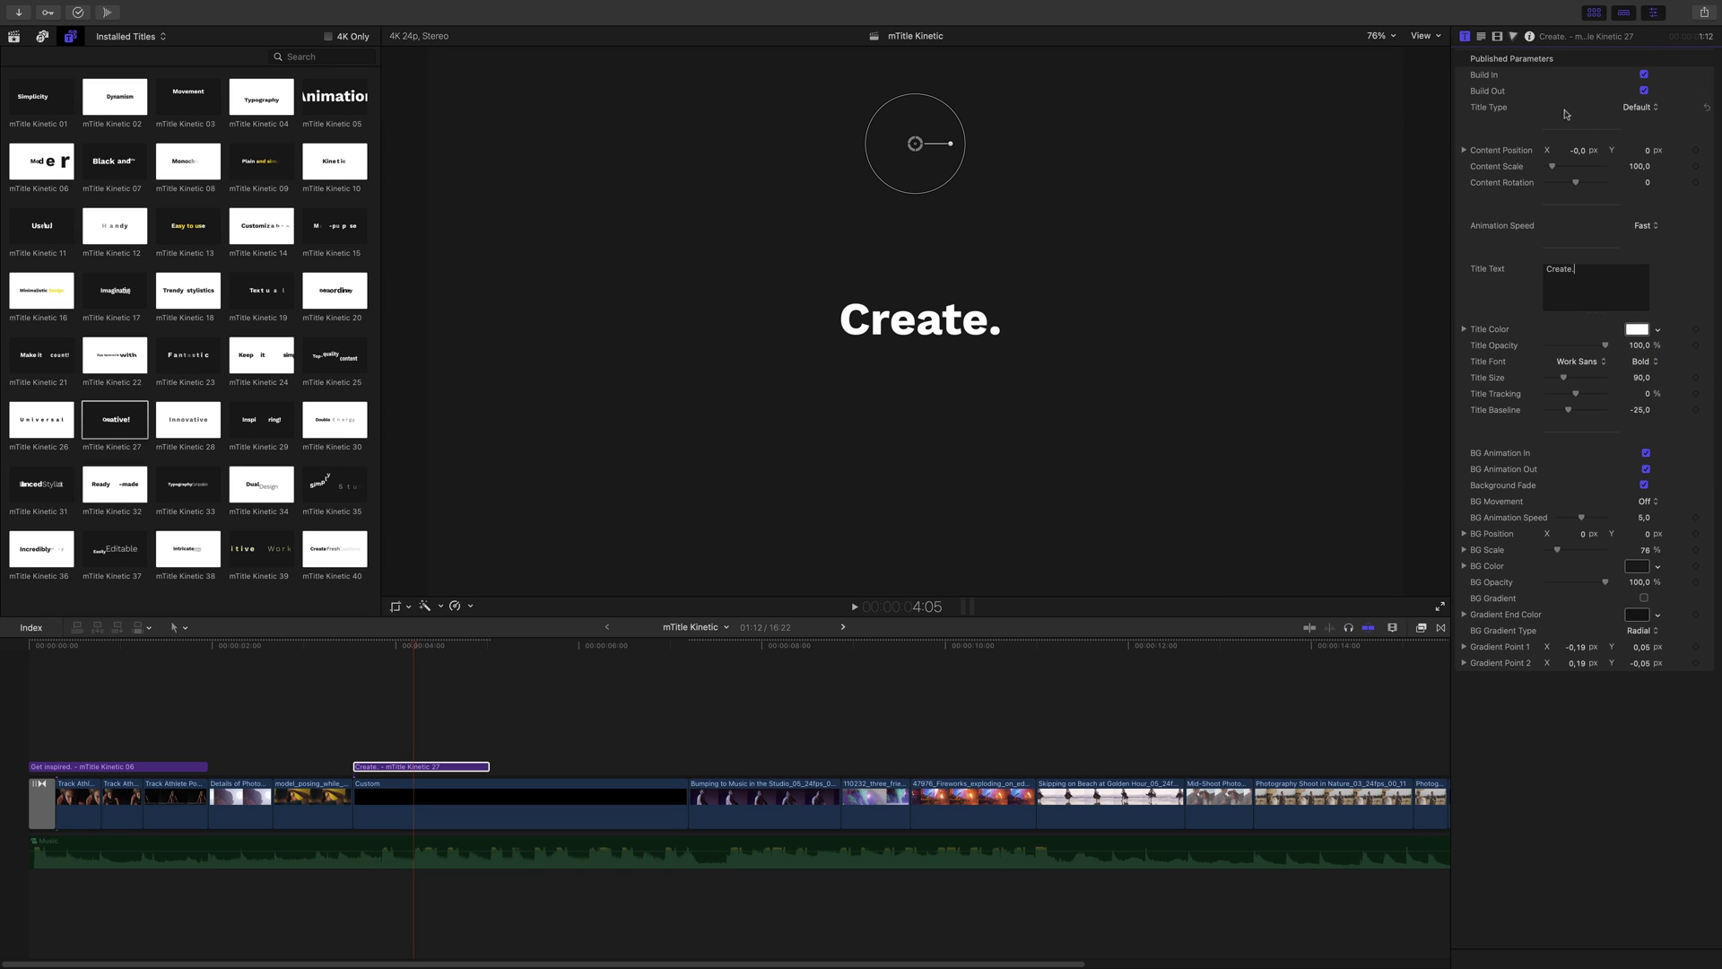
{"action": "left_click", "coordinate": [1633, 108]}
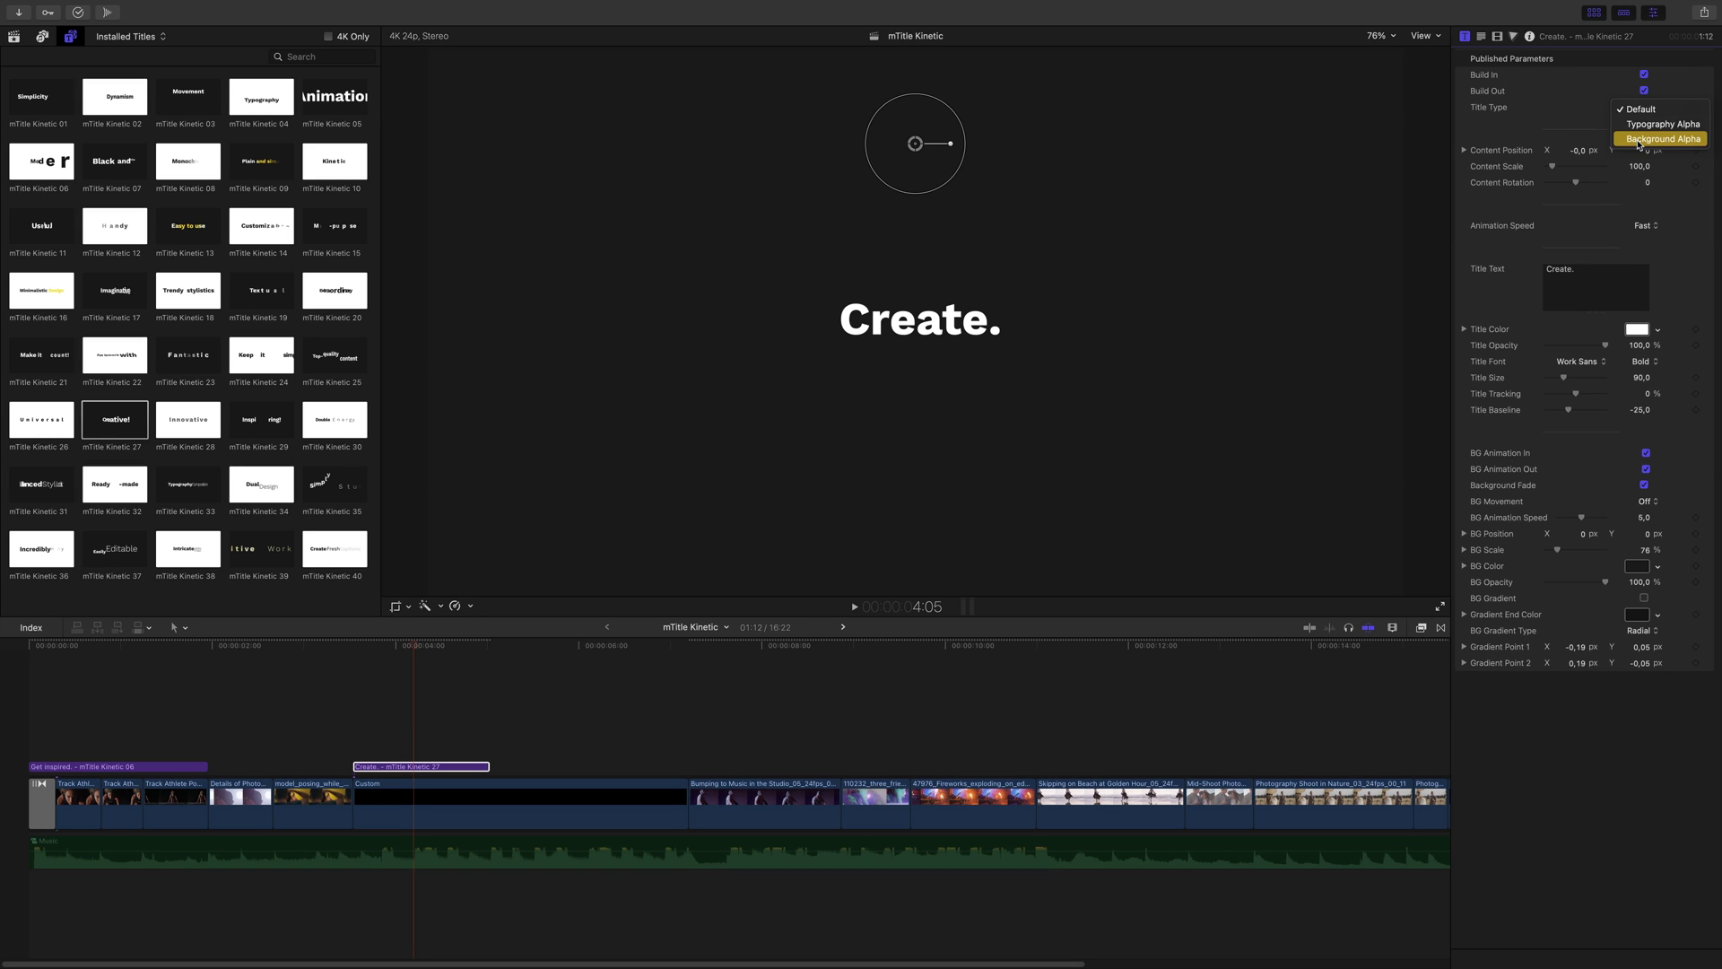
{"action": "left_click", "coordinate": [1638, 140]}
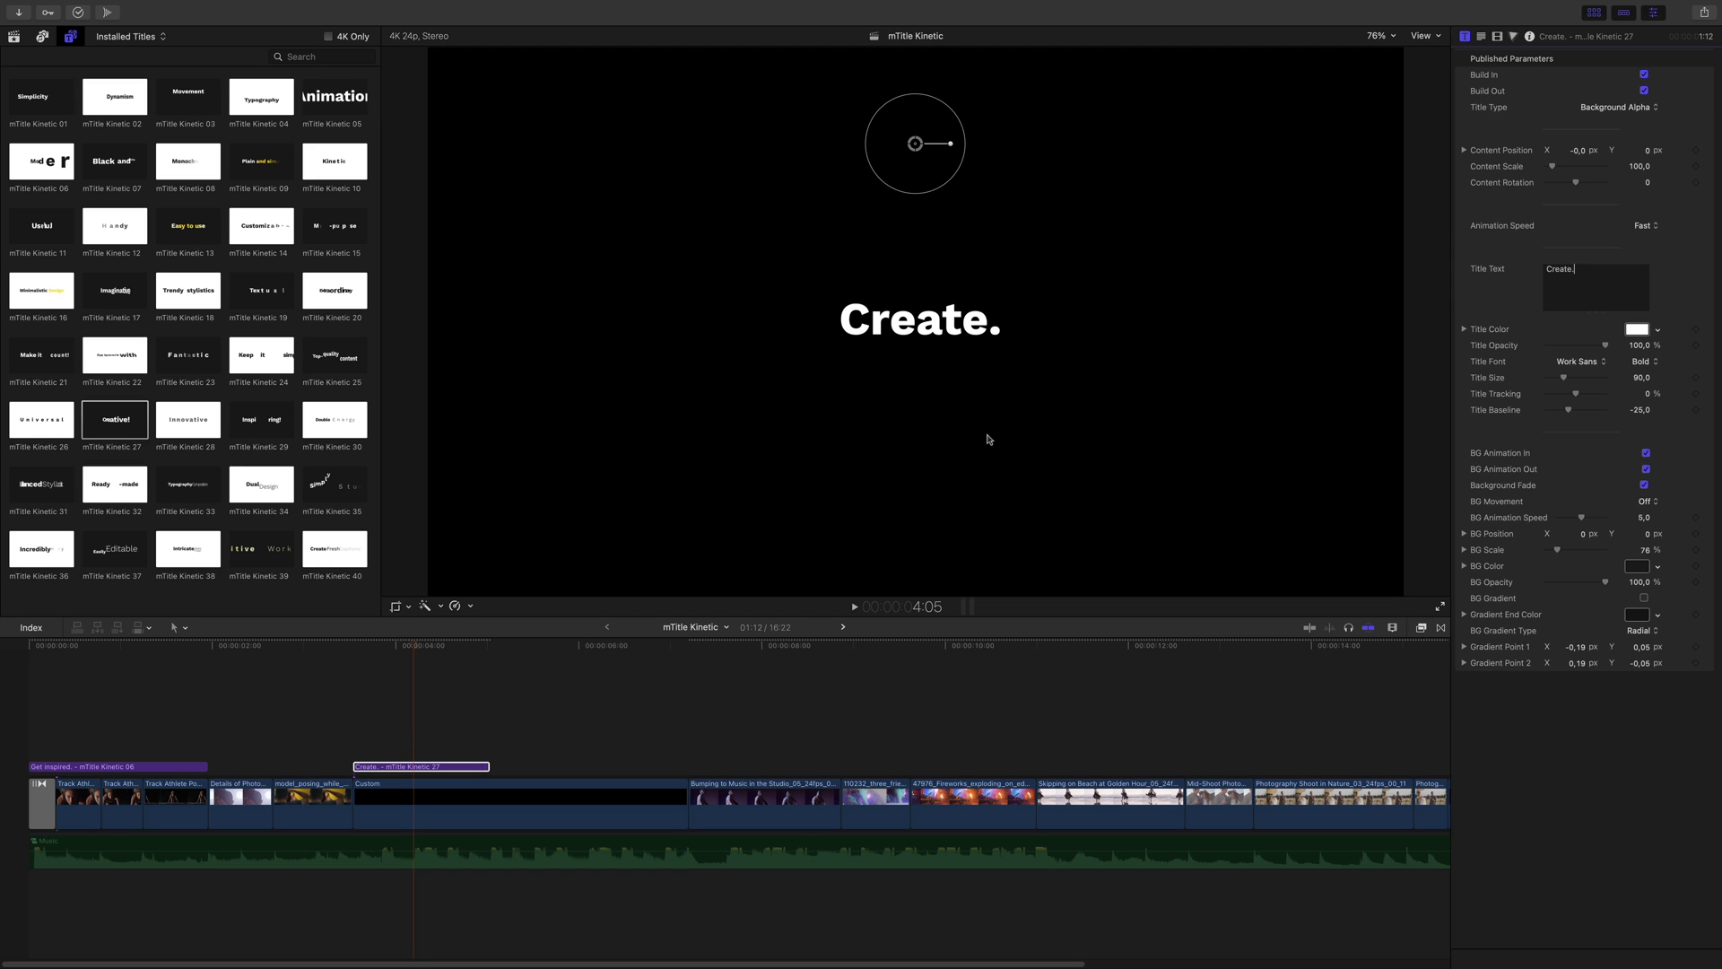
{"action": "left_click_drag", "start_coordinate": [354, 644], "coordinate": [456, 645]}
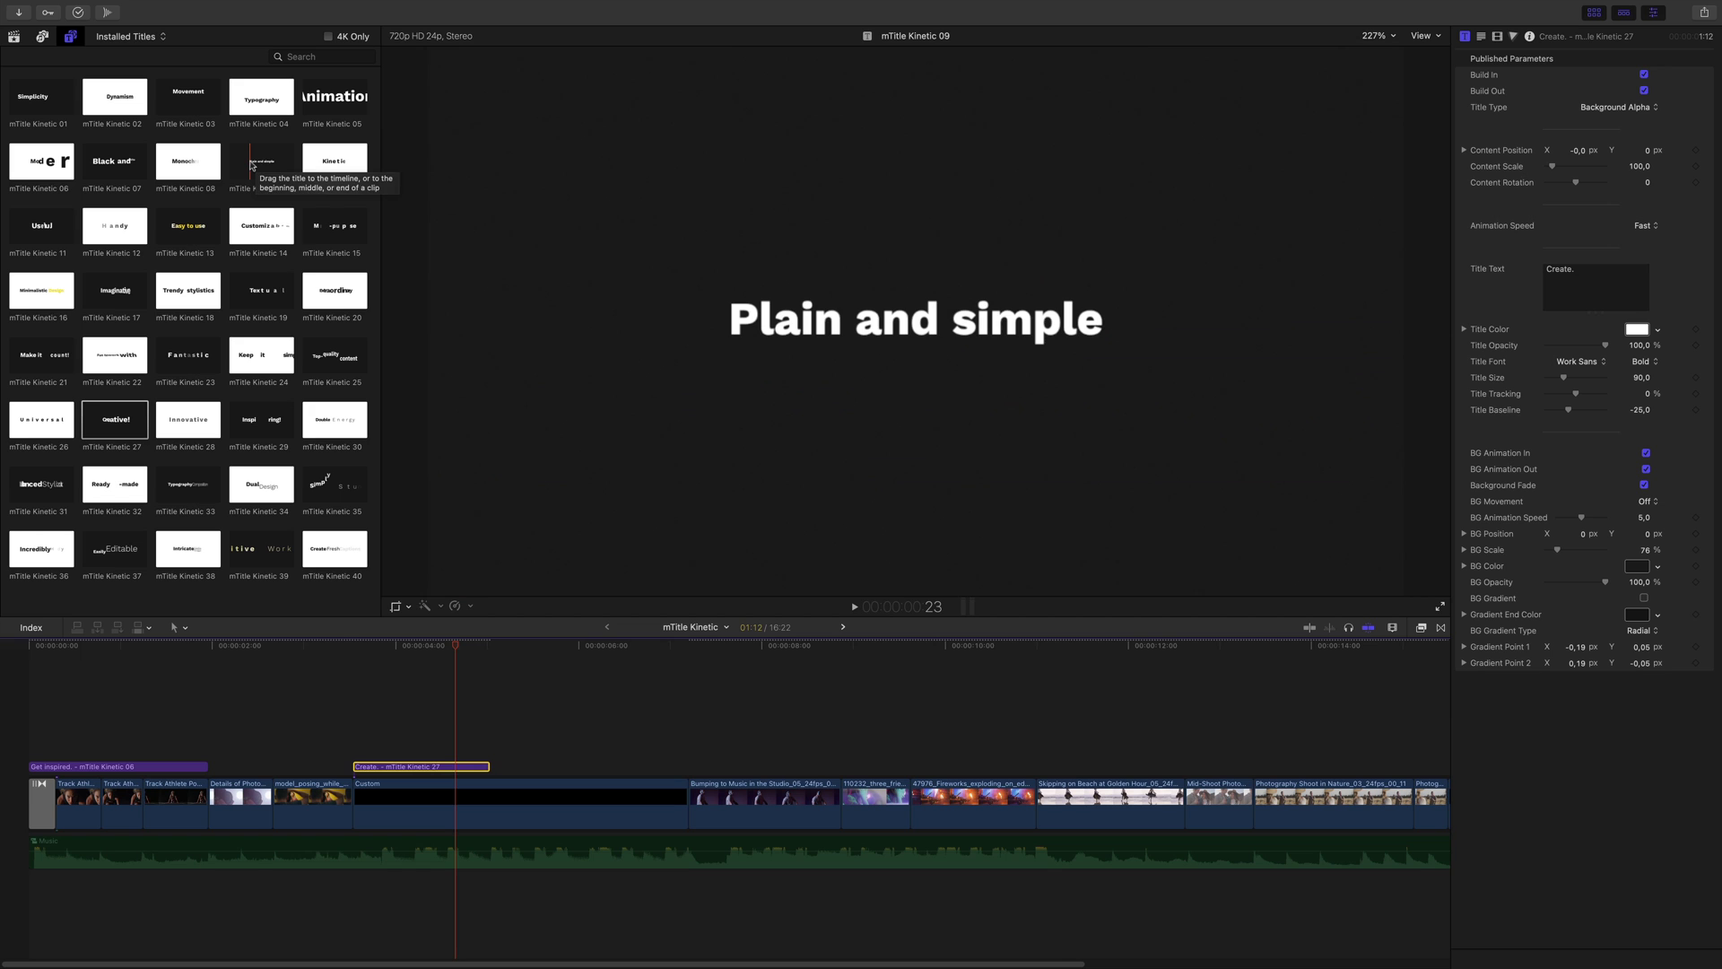
Add mTitle Kinetic 09 after the Create. title and trim its end shorter
{"action": "left_click", "coordinate": [260, 164]}
{"action": "left_click_drag", "start_coordinate": [261, 165], "coordinate": [460, 750]}
{"action": "left_click", "coordinate": [482, 648]}
{"action": "left_click_drag", "start_coordinate": [482, 647], "coordinate": [562, 647]}
{"action": "left_click_drag", "start_coordinate": [729, 750], "coordinate": [559, 750]}
{"action": "left_click_drag", "start_coordinate": [541, 648], "coordinate": [500, 649]}
Set the Kinetic 09 title to Background Alpha and change its text to 'Something NEW'
{"action": "left_click", "coordinate": [511, 753]}
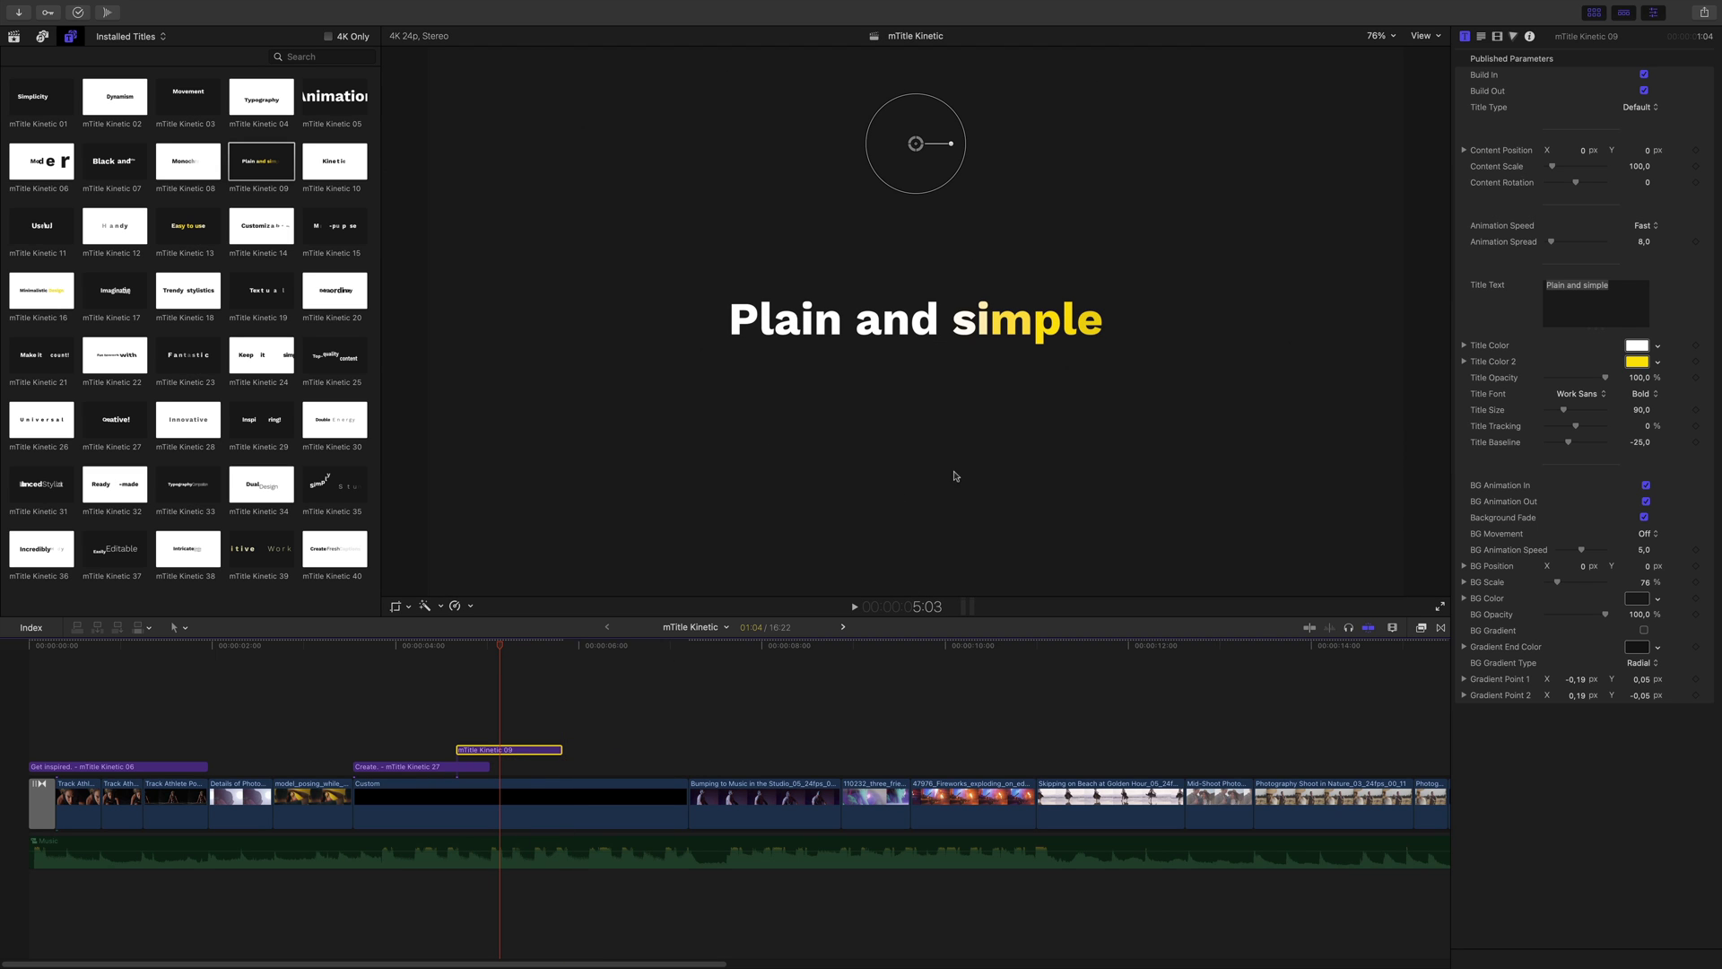
{"action": "left_click", "coordinate": [1635, 111]}
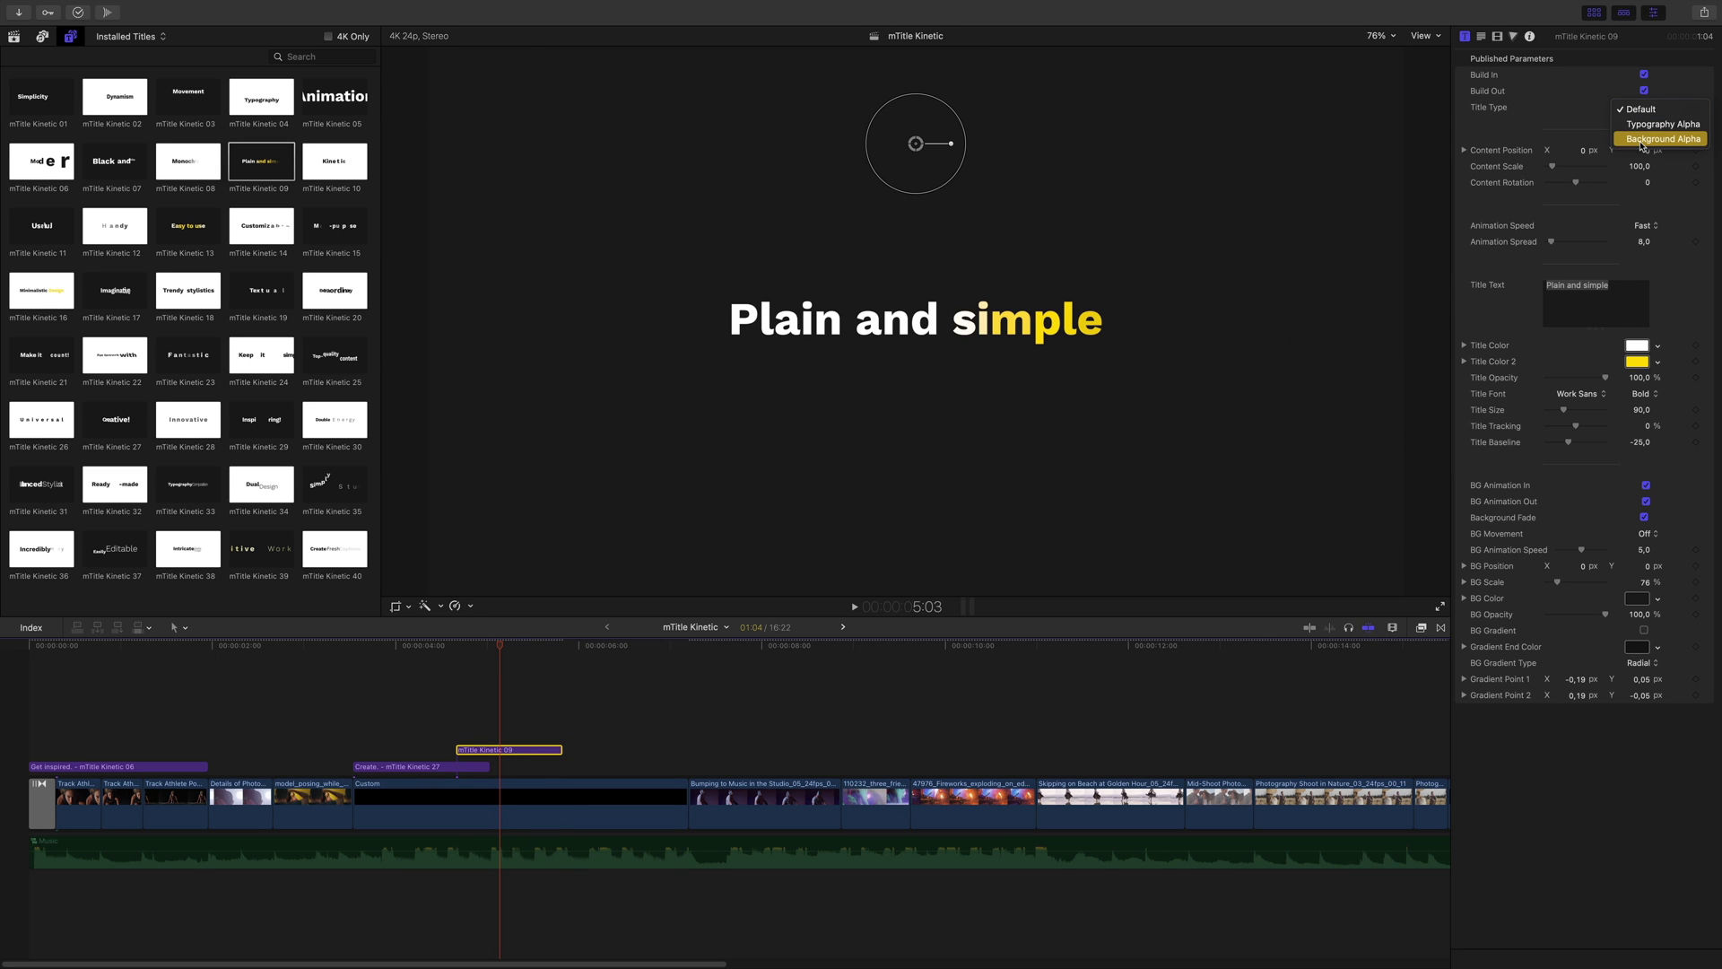
{"action": "left_click", "coordinate": [1642, 139]}
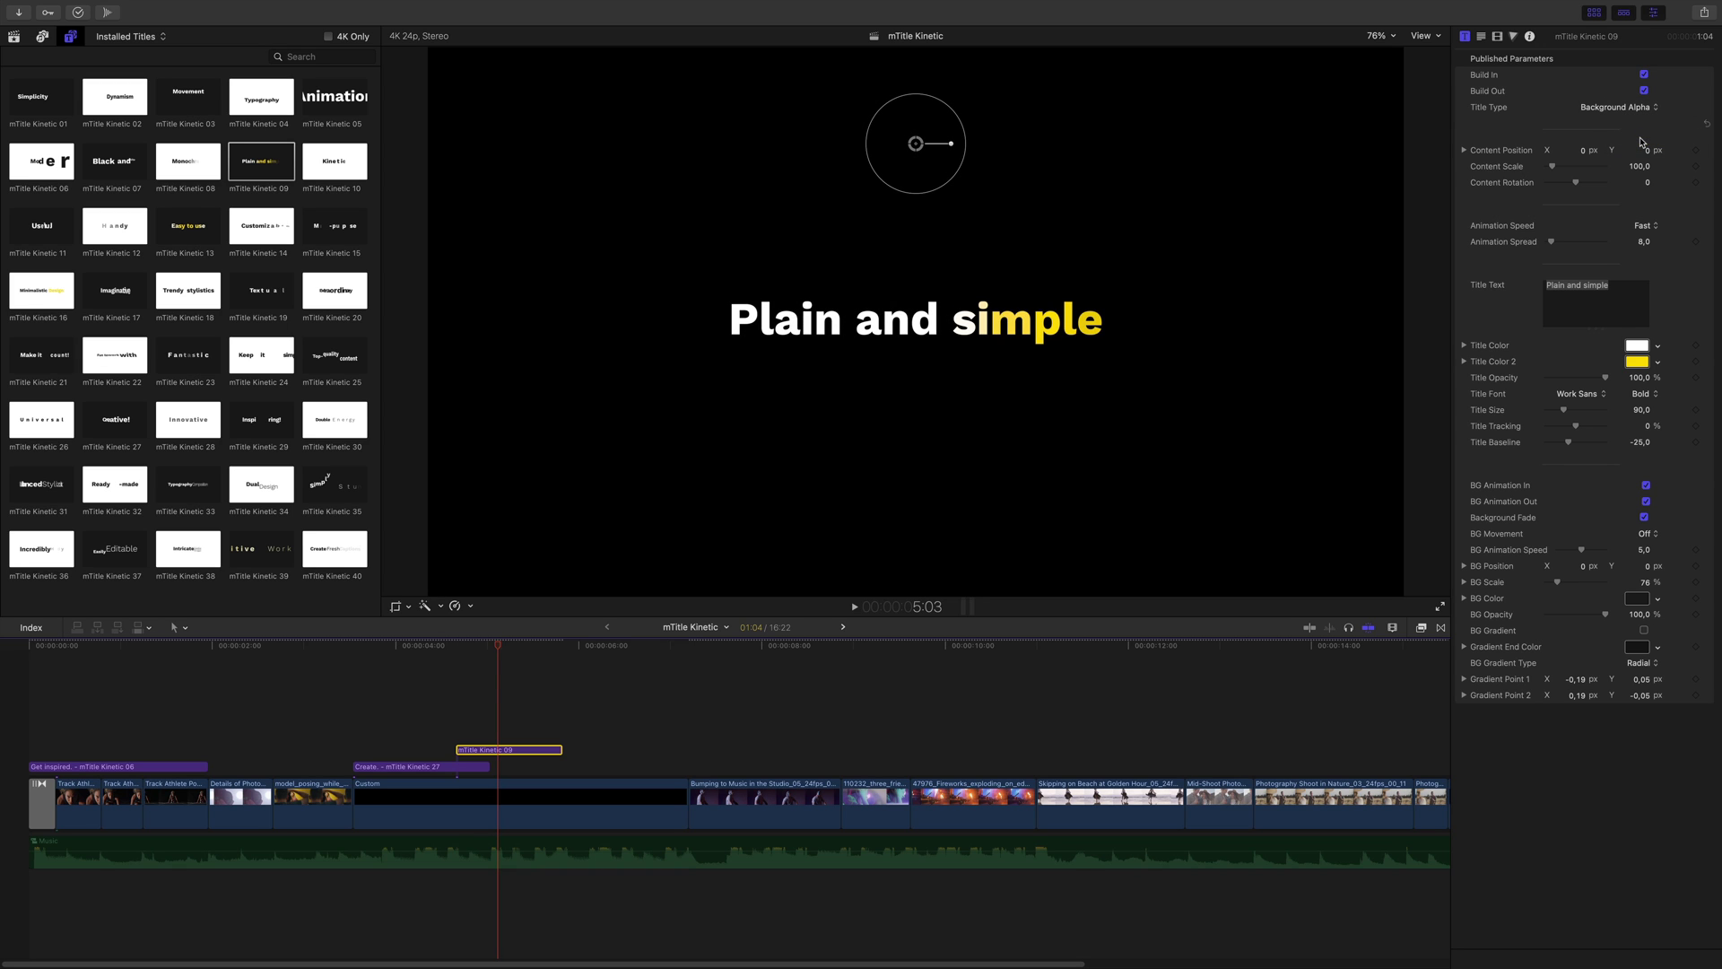
{"action": "triple_click", "coordinate": [1613, 290]}
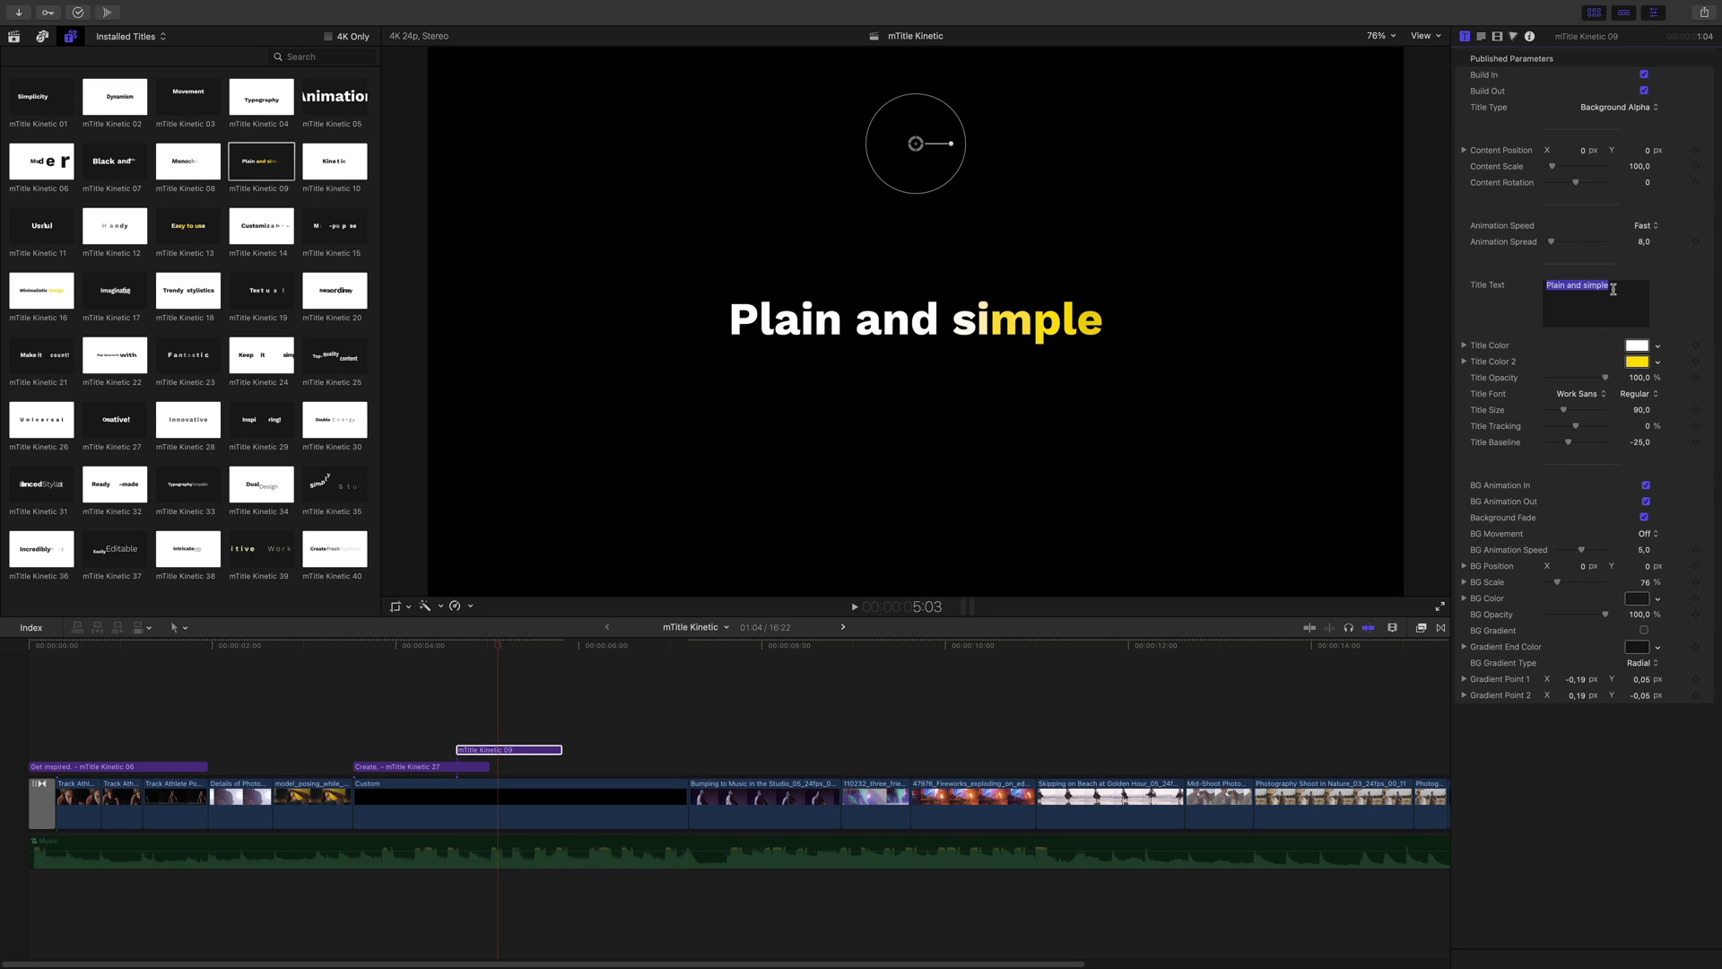
{"action": "type", "text": "Something NEW"}
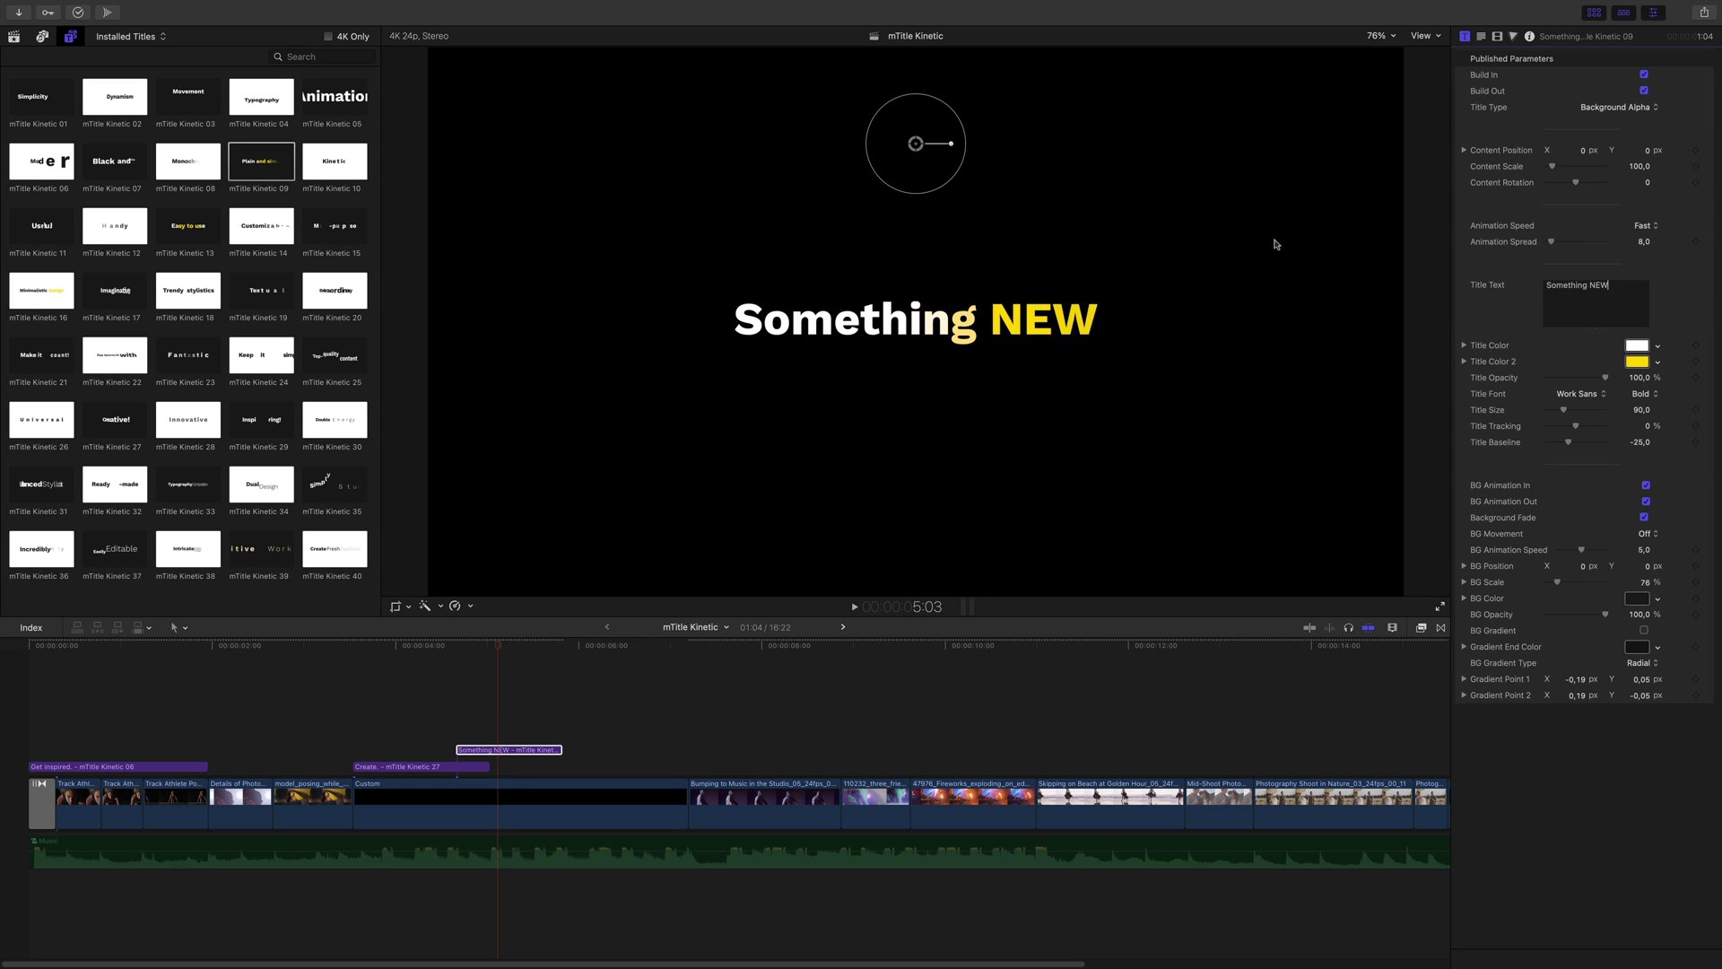
{"action": "left_click", "coordinate": [810, 330]}
{"action": "left_click", "coordinate": [533, 642]}
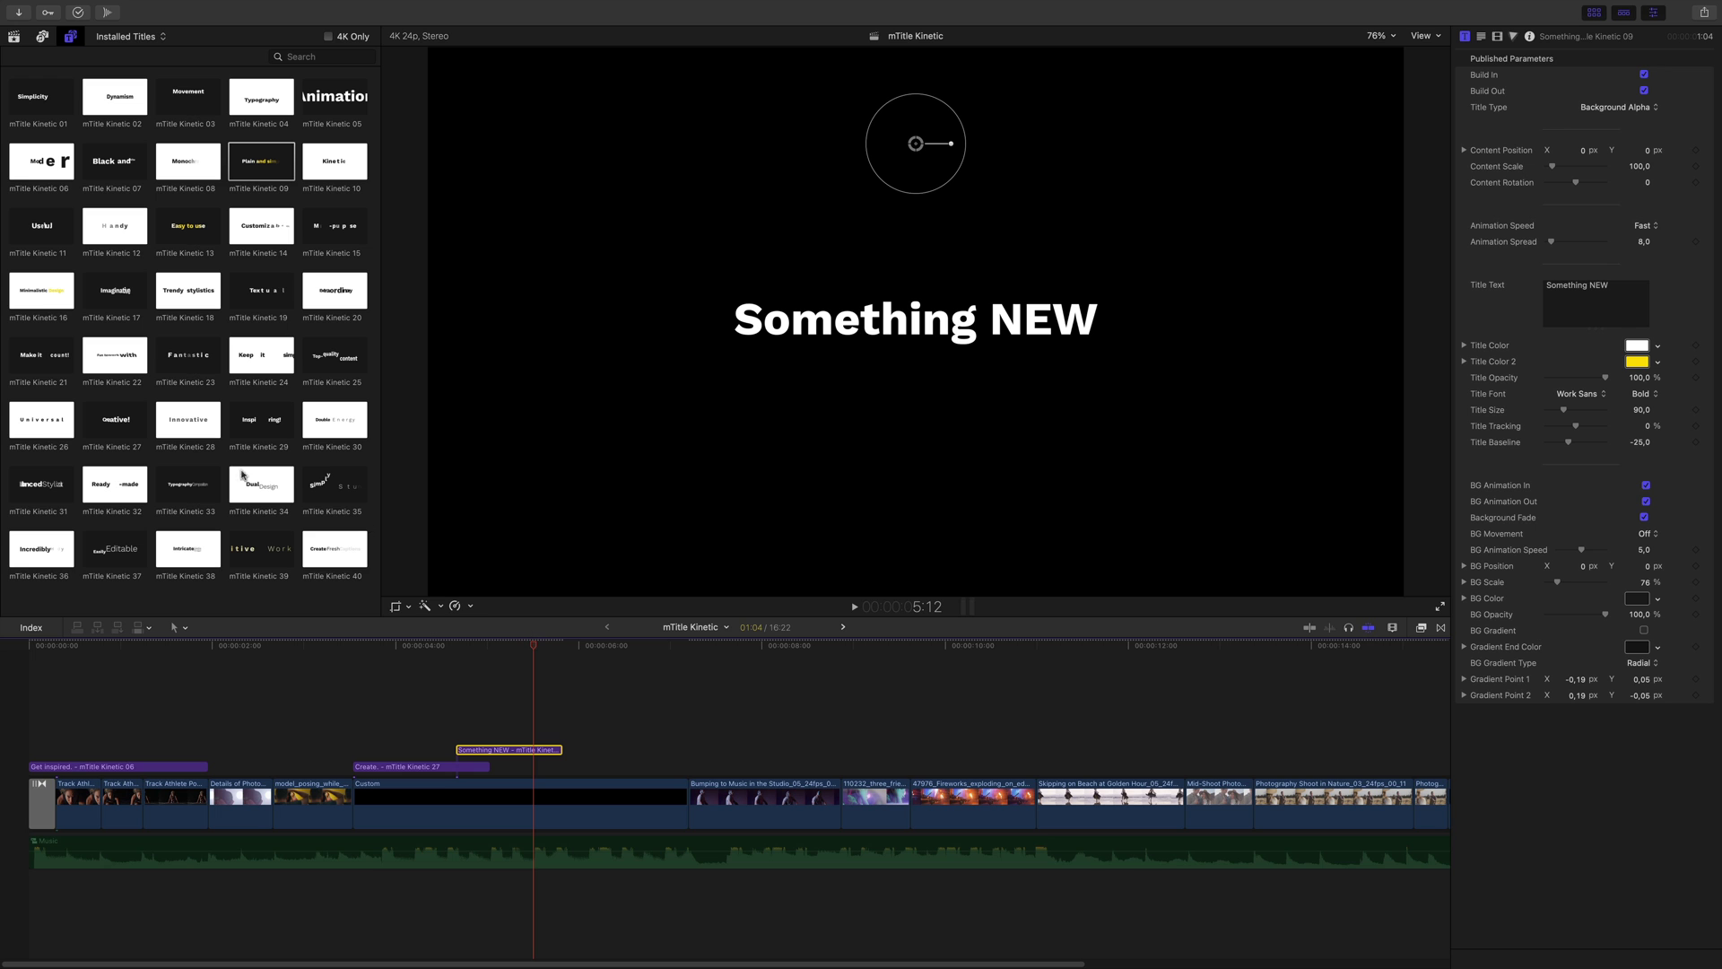
Connect mTitle Kinetic 24 at the playhead with Q and trim its end
{"action": "left_click", "coordinate": [260, 360]}
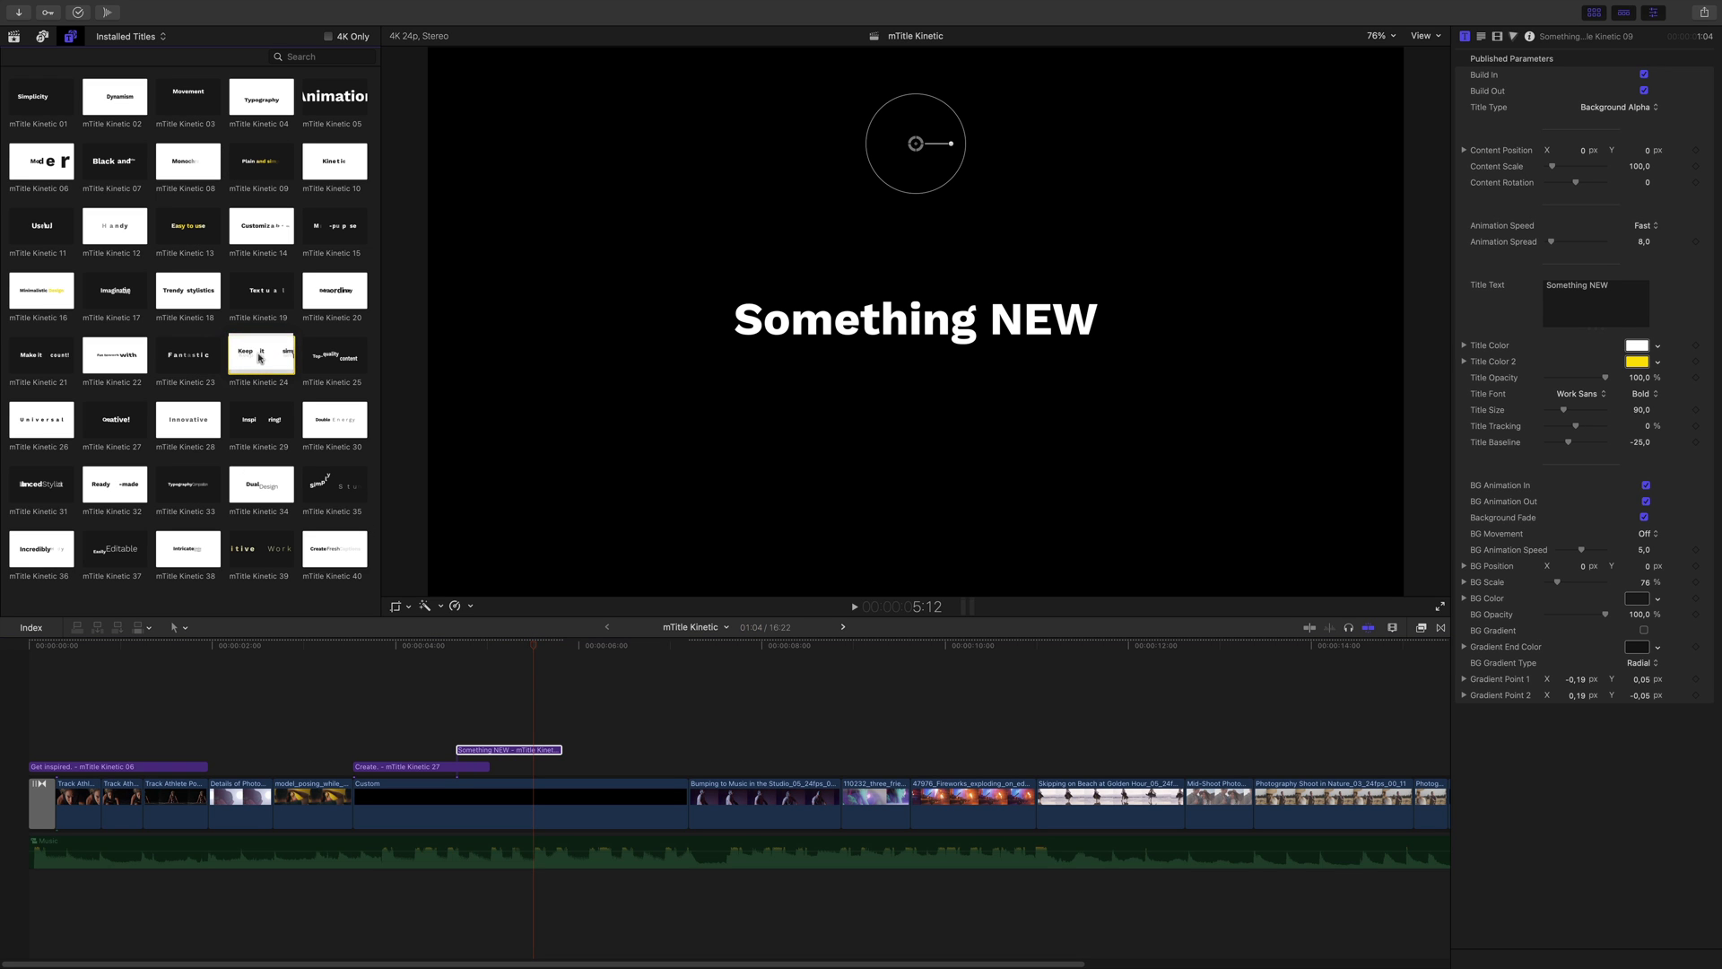
{"action": "key", "text": "q"}
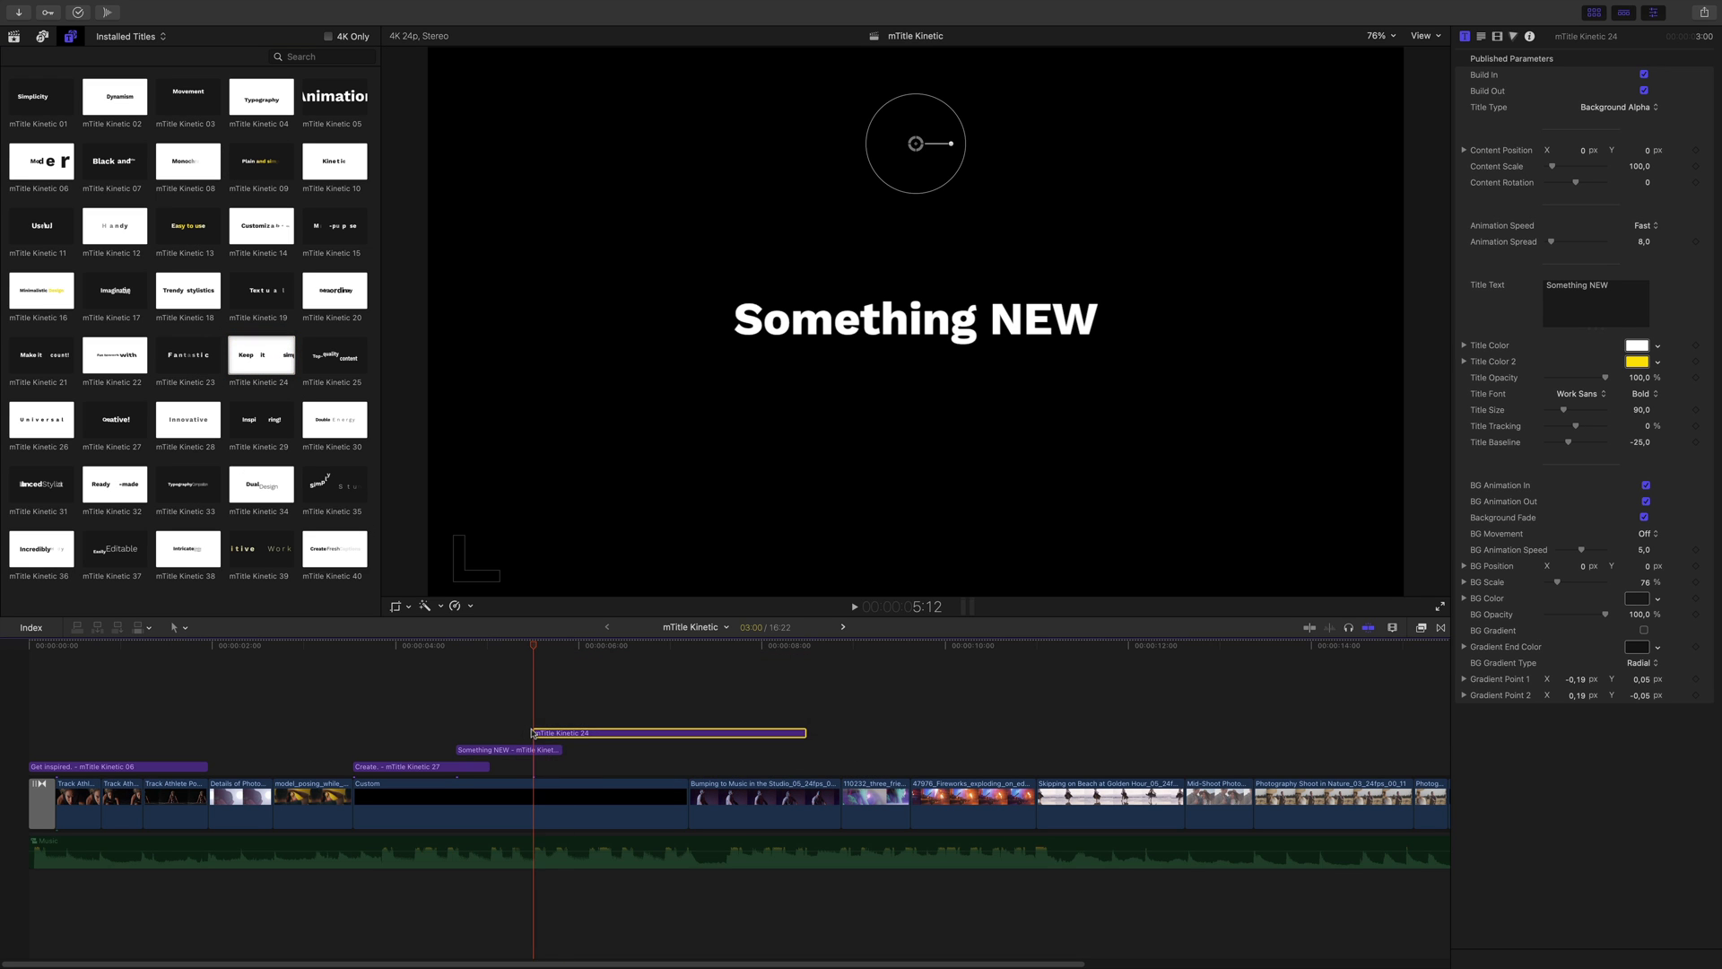
{"action": "left_click", "coordinate": [548, 645]}
{"action": "left_click_drag", "start_coordinate": [550, 647], "coordinate": [665, 649]}
{"action": "key", "text": "alt+bracketright"}
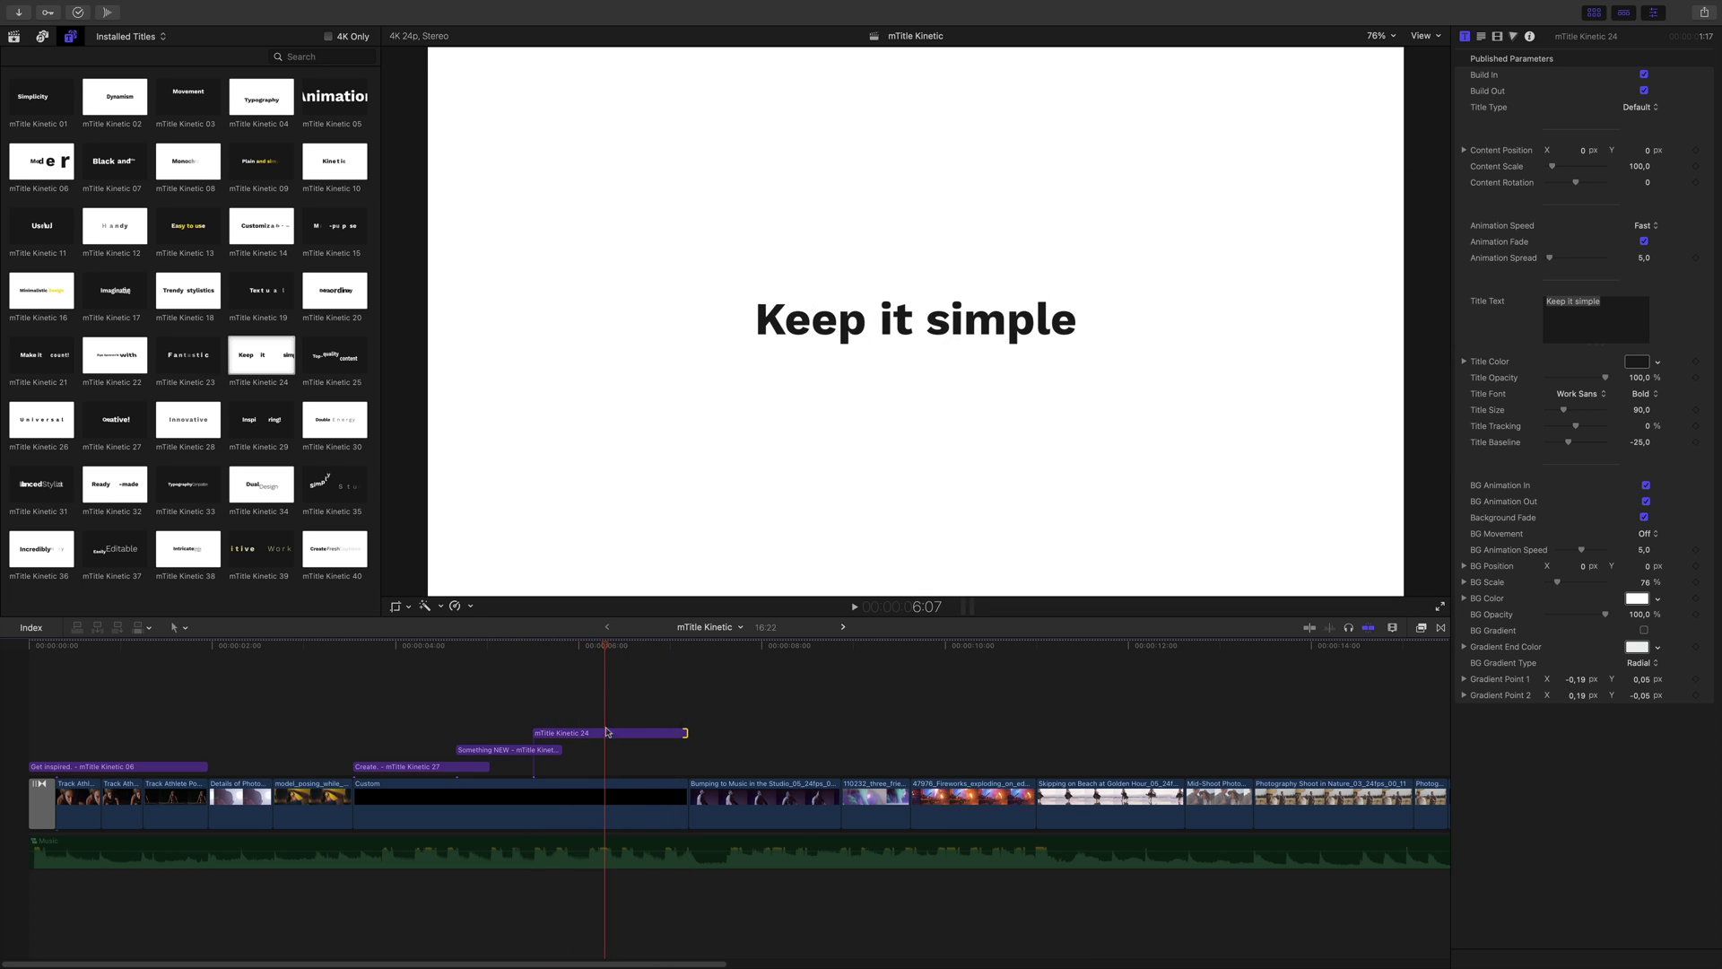
Change its text to 'Share with' and shift Content Position X to -0,22
{"action": "left_click", "coordinate": [607, 734]}
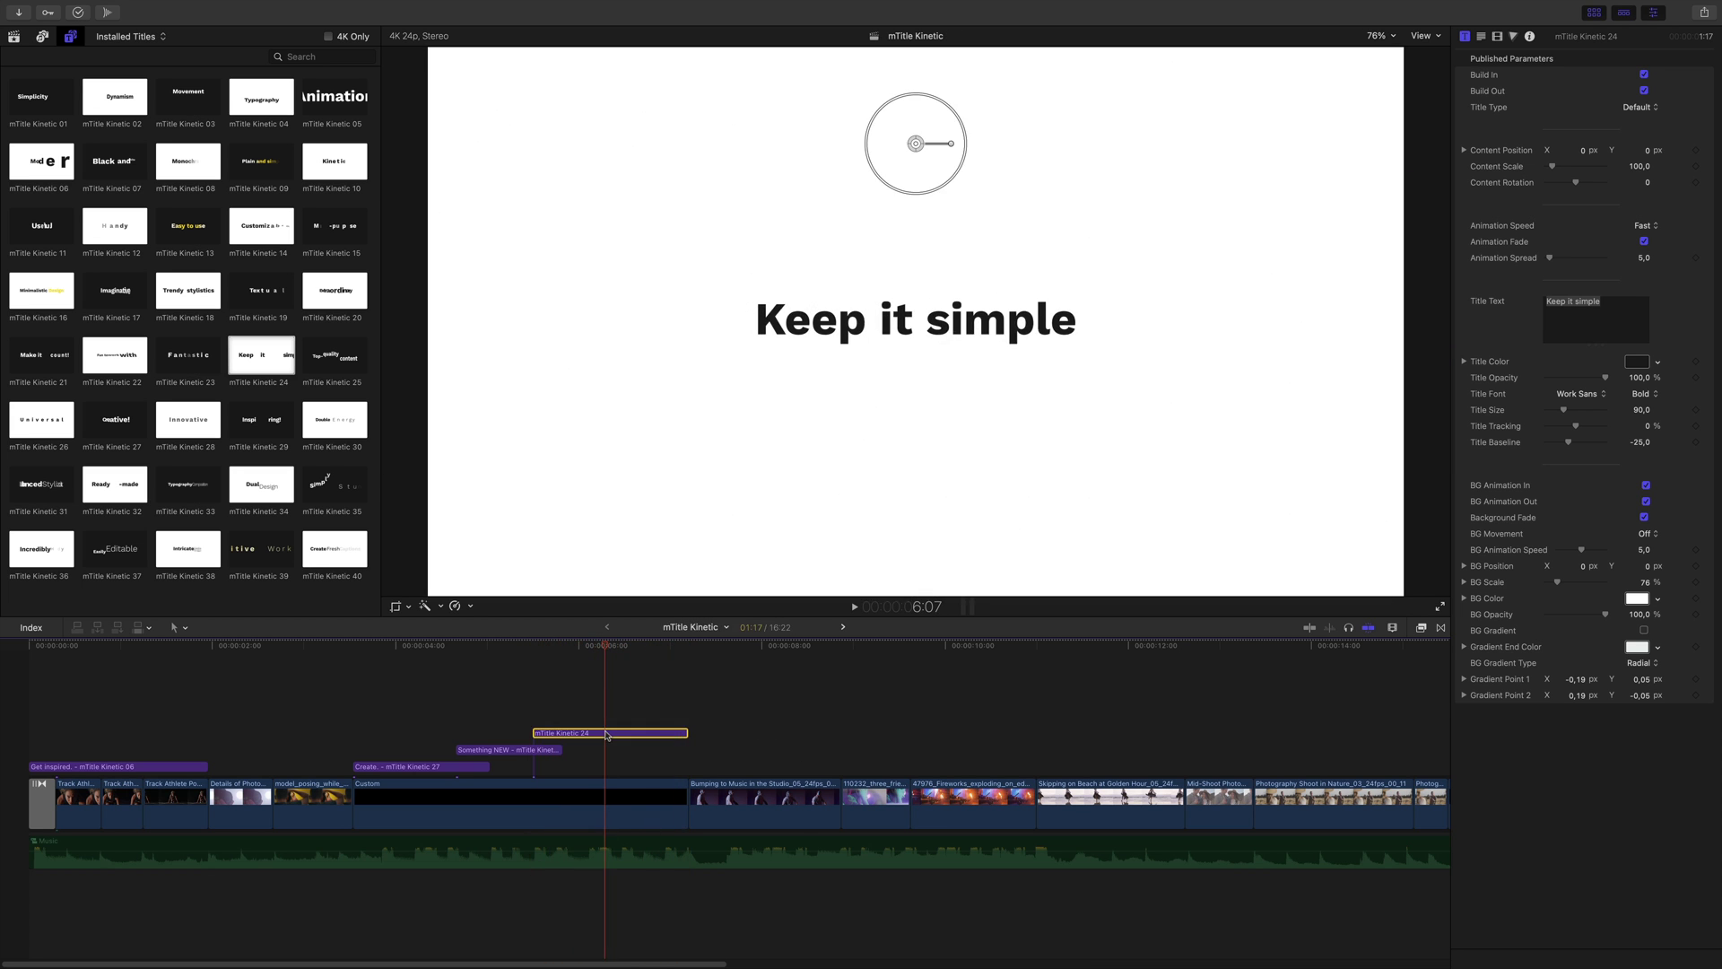
{"action": "type", "text": "Share"}
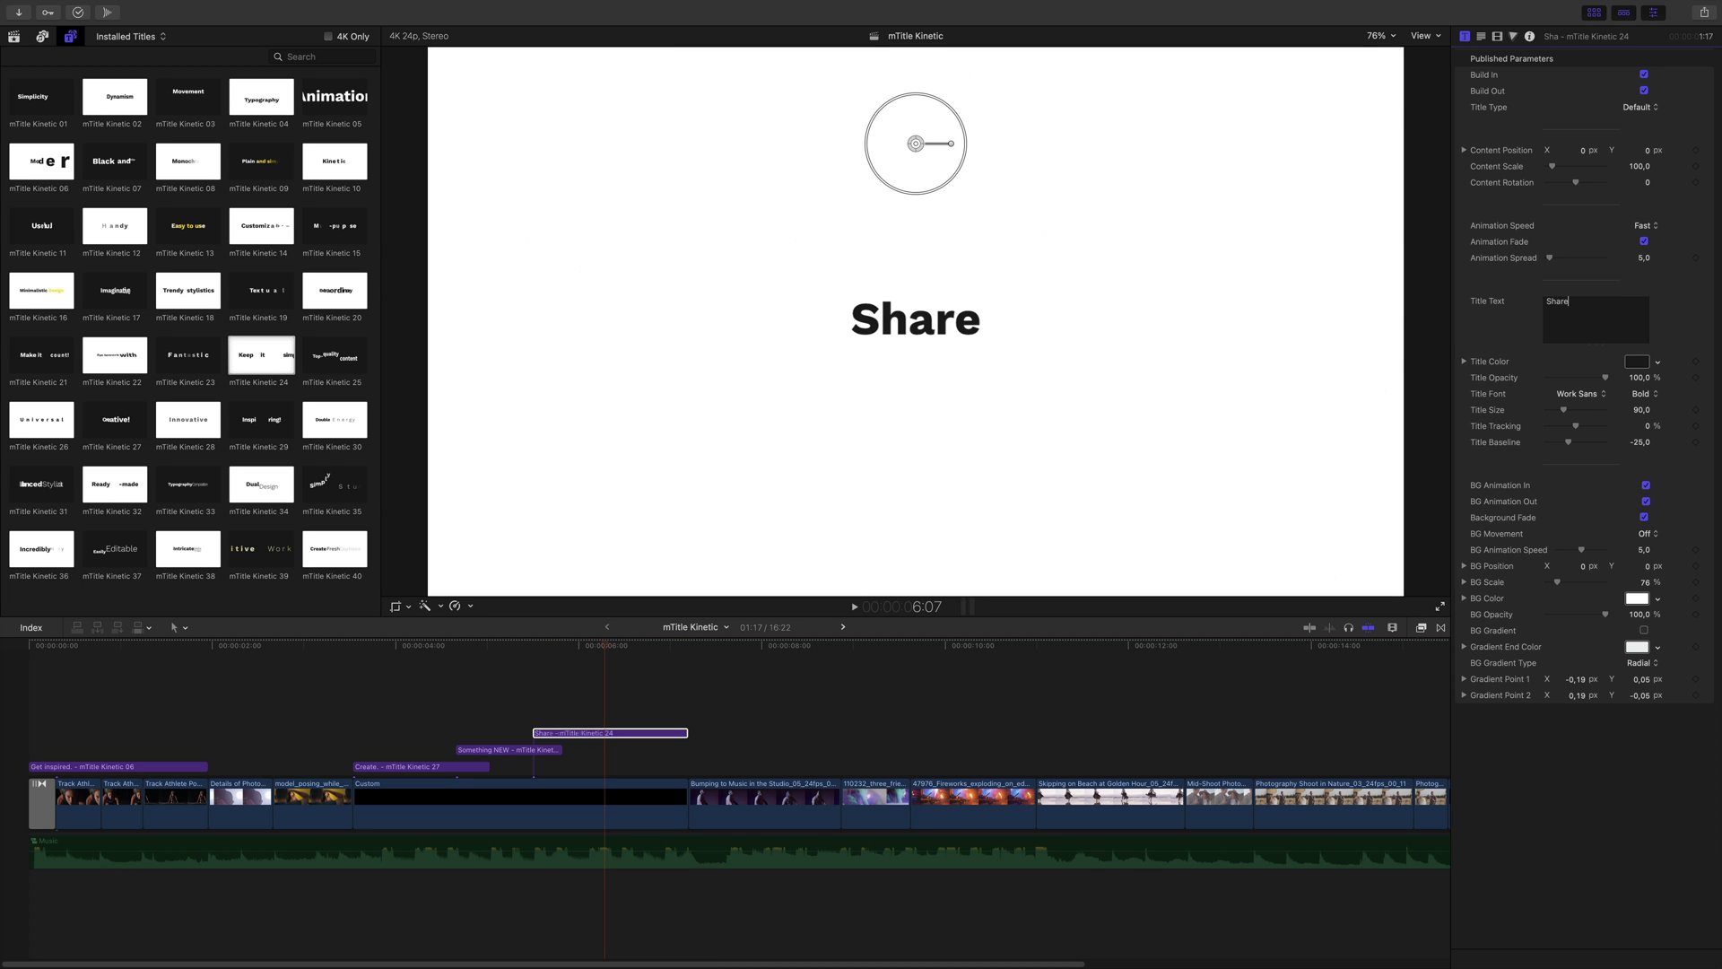
{"action": "type", "text": " with"}
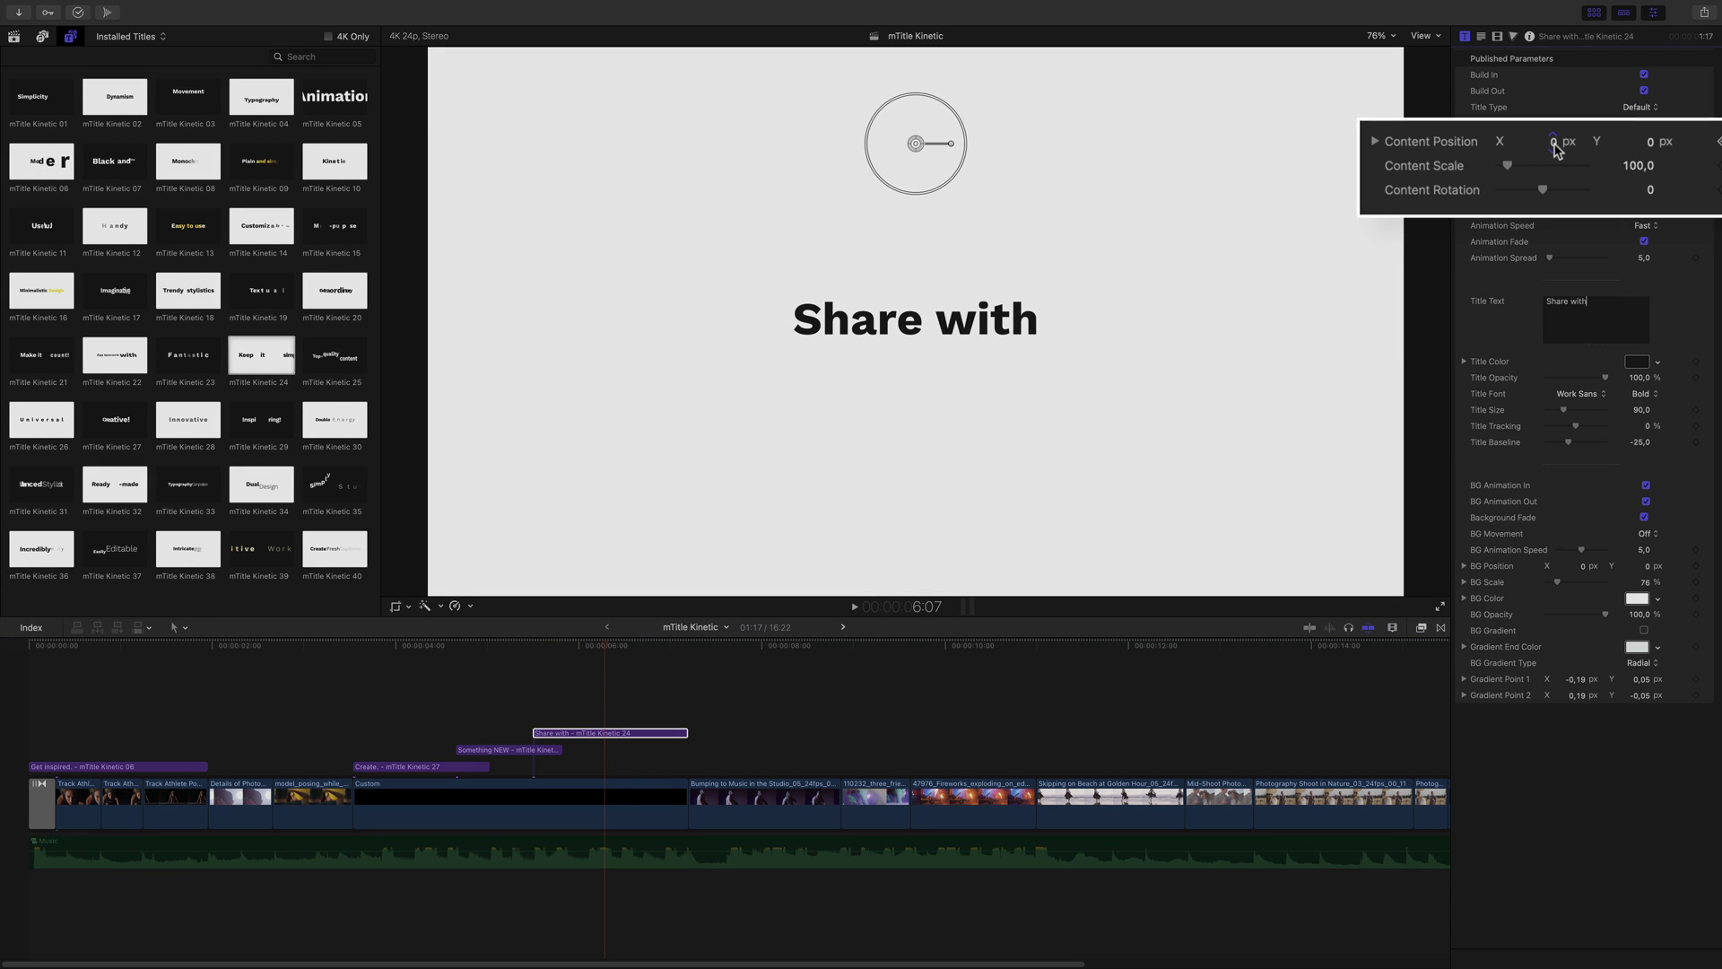
{"action": "left_click_drag", "start_coordinate": [1581, 151], "coordinate": [1559, 151]}
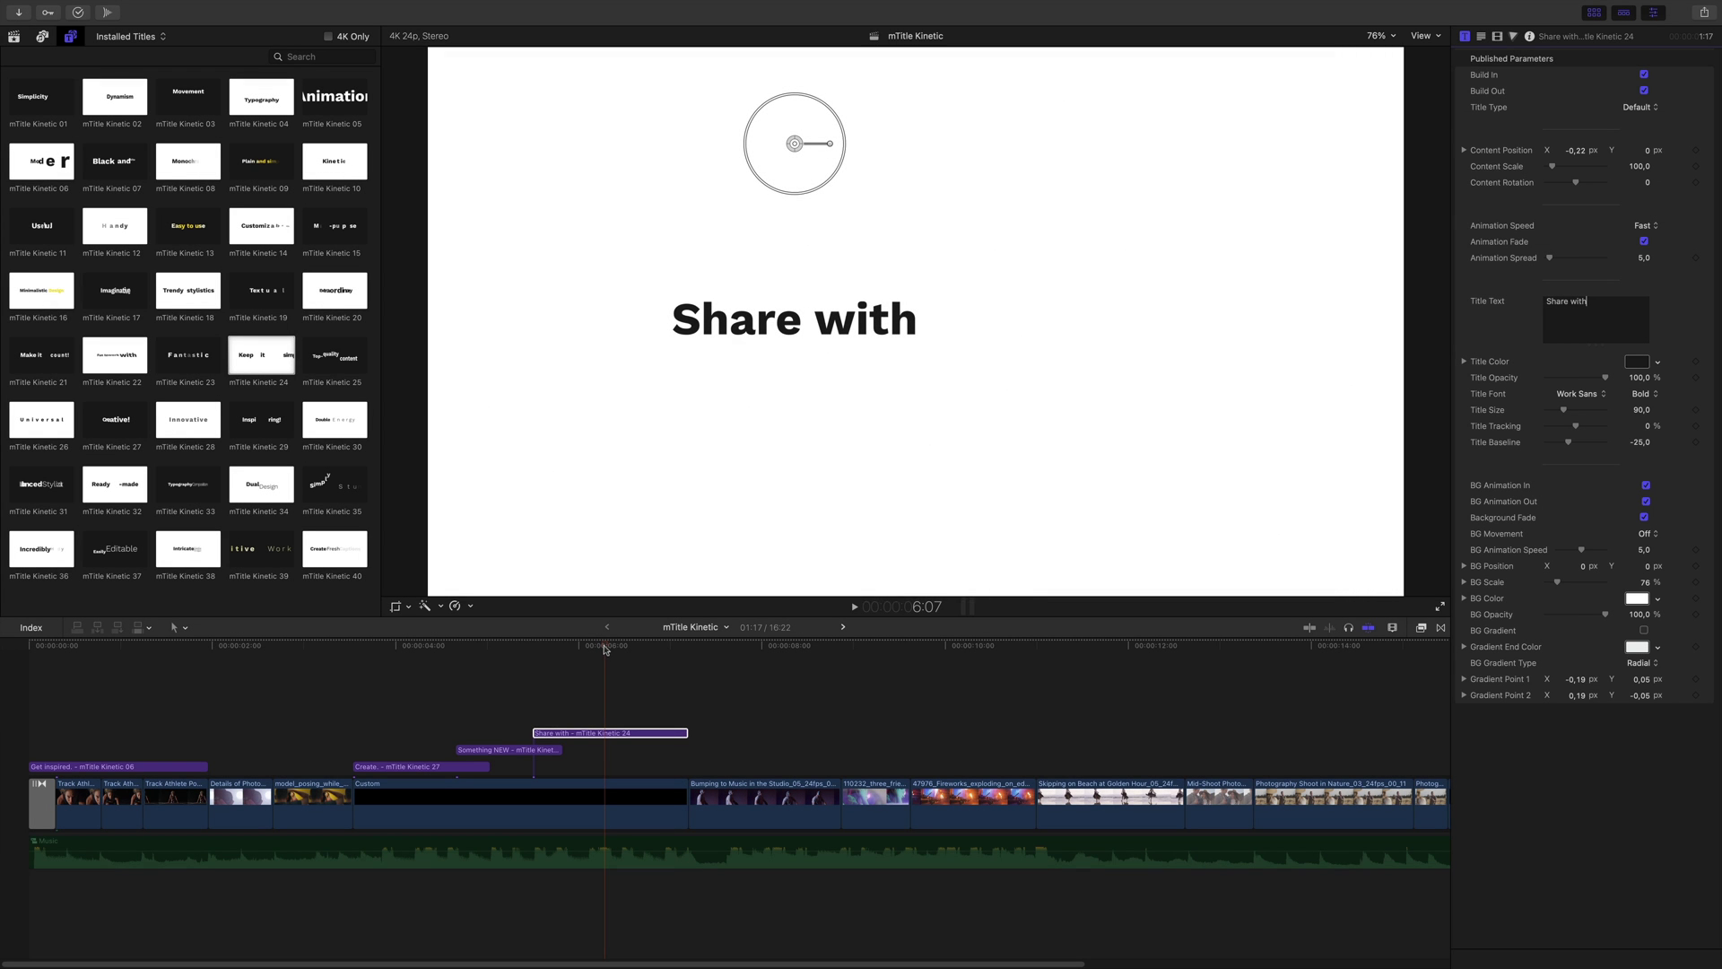
{"action": "mouse_move", "coordinate": [606, 649]}
{"action": "left_mouse_down"}
{"action": "mouse_move", "coordinate": [542, 653]}
{"action": "mouse_move", "coordinate": [611, 662]}
{"action": "mouse_move", "coordinate": [592, 662]}
{"action": "left_mouse_up"}
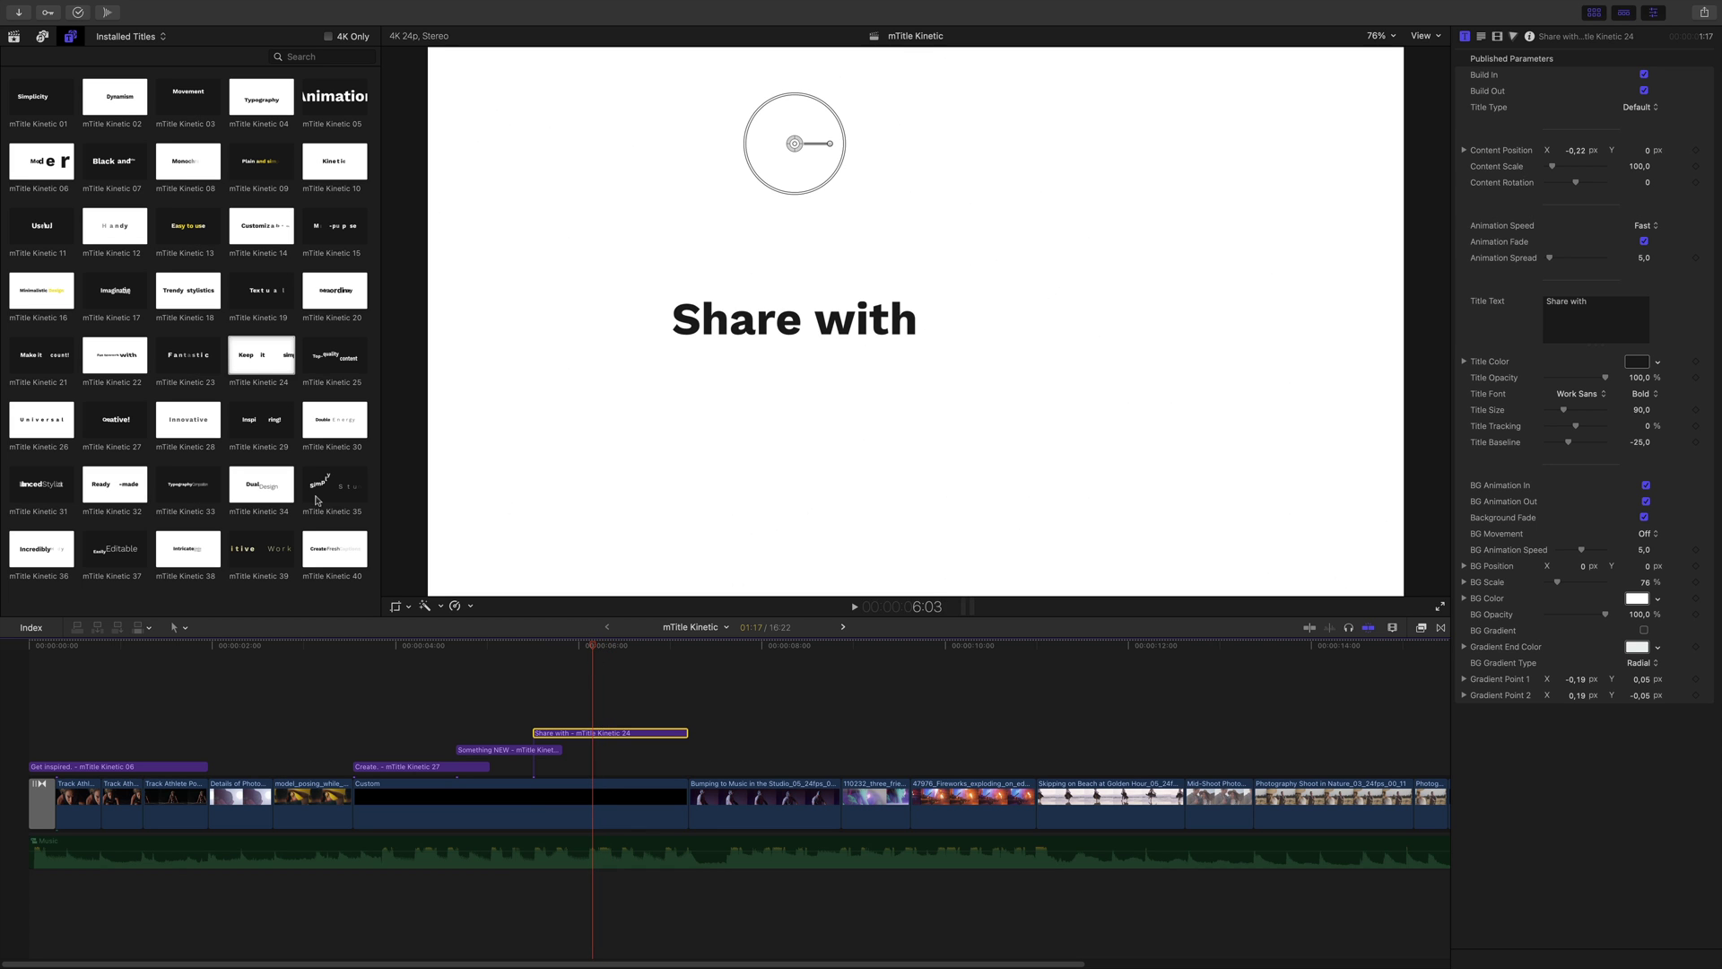
Stack another mTitle Kinetic 24 title above Share with and trim it shorter
{"action": "left_click_drag", "start_coordinate": [240, 359], "coordinate": [600, 717]}
{"action": "left_click_drag", "start_coordinate": [863, 716], "coordinate": [687, 716]}
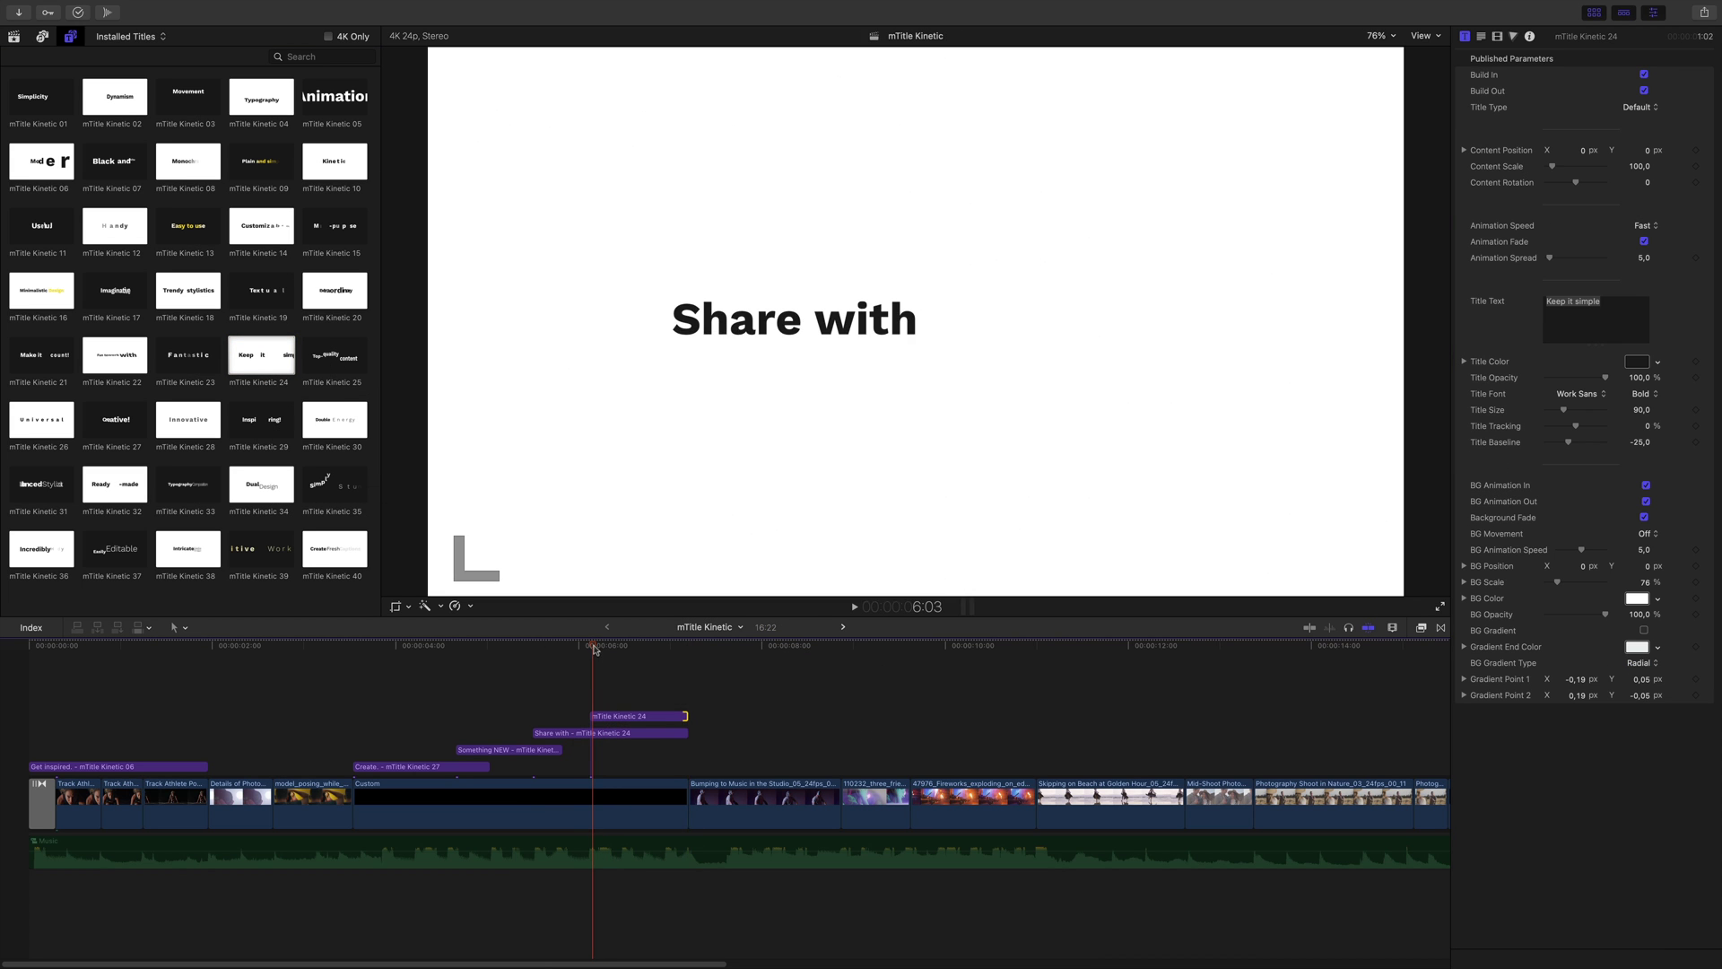
{"action": "left_click_drag", "start_coordinate": [594, 647], "coordinate": [638, 650]}
Set it to Background Alpha, type 'the world', and shift Content Position X to 0,22
{"action": "left_click", "coordinate": [631, 718]}
{"action": "left_click", "coordinate": [1635, 108]}
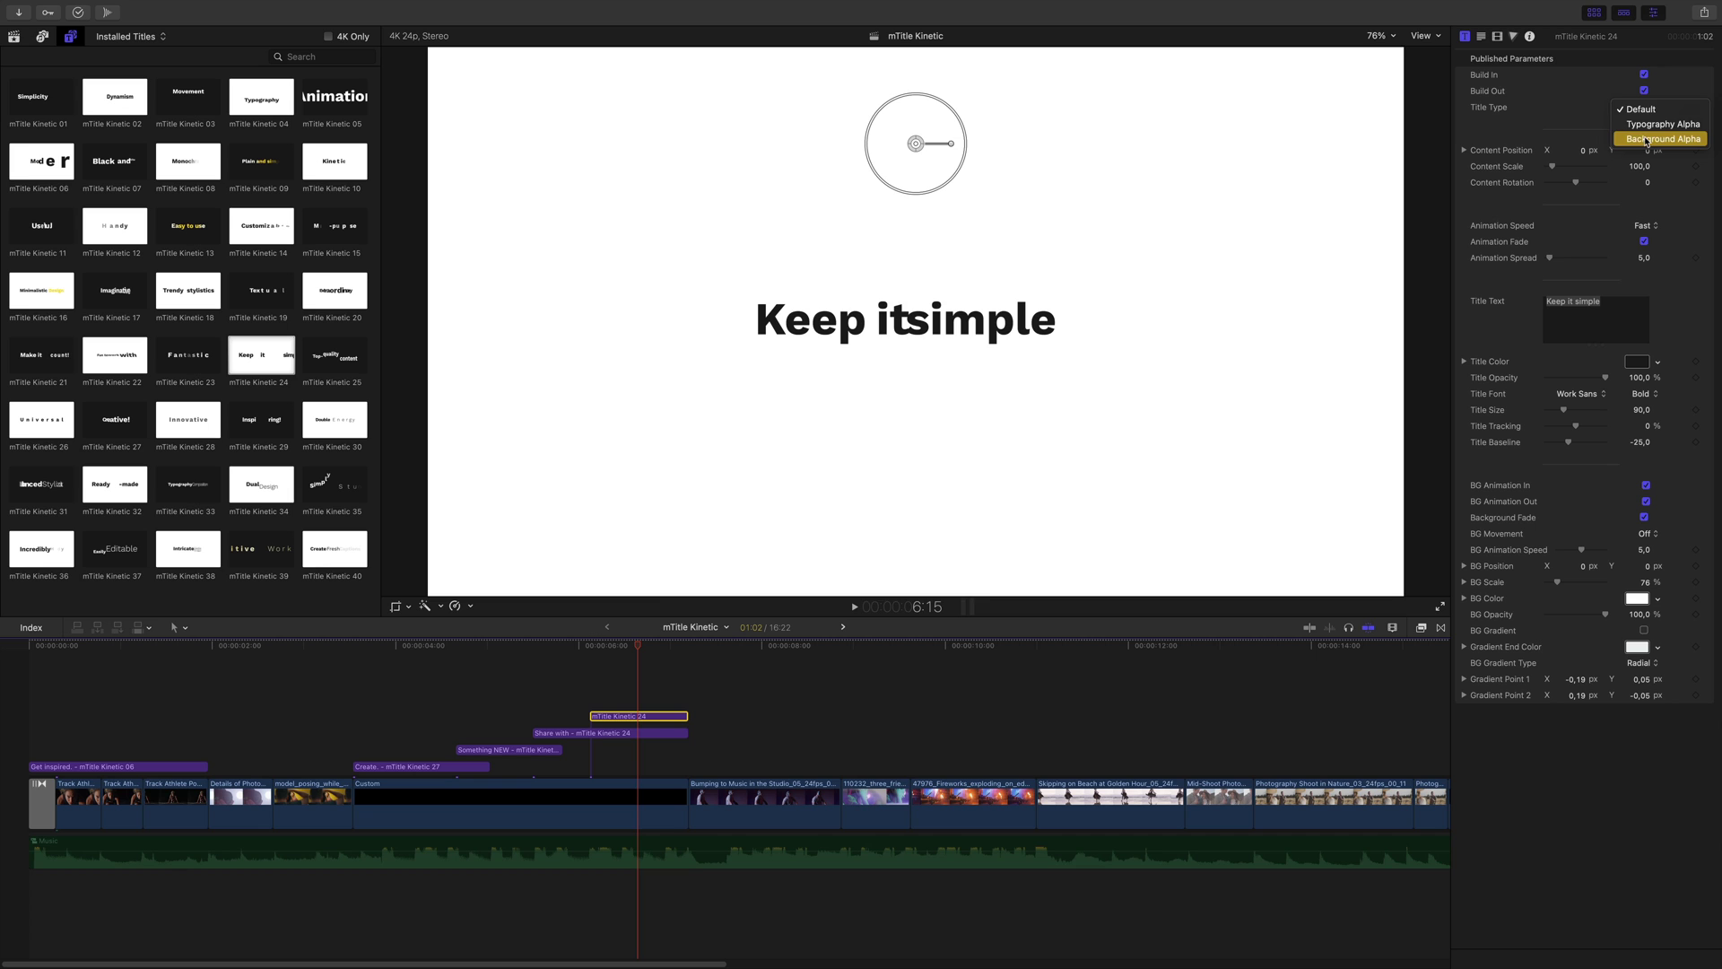
{"action": "left_click", "coordinate": [1646, 139]}
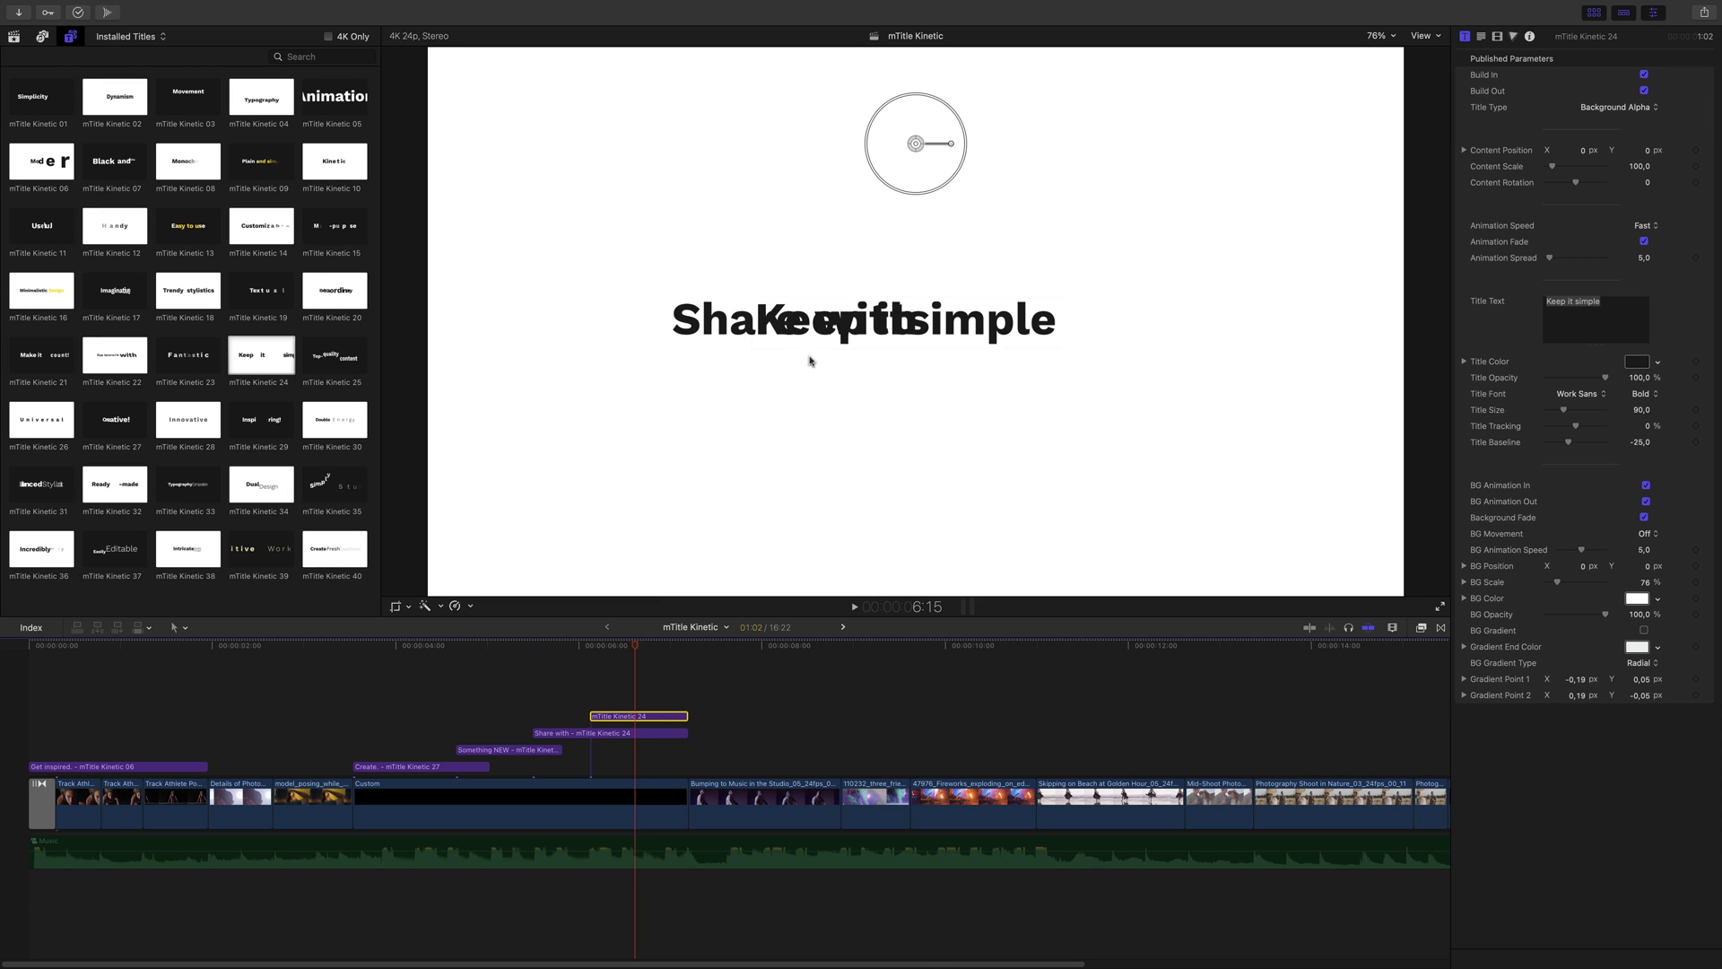
{"action": "left_click", "coordinate": [1585, 329]}
{"action": "type", "text": "the world"}
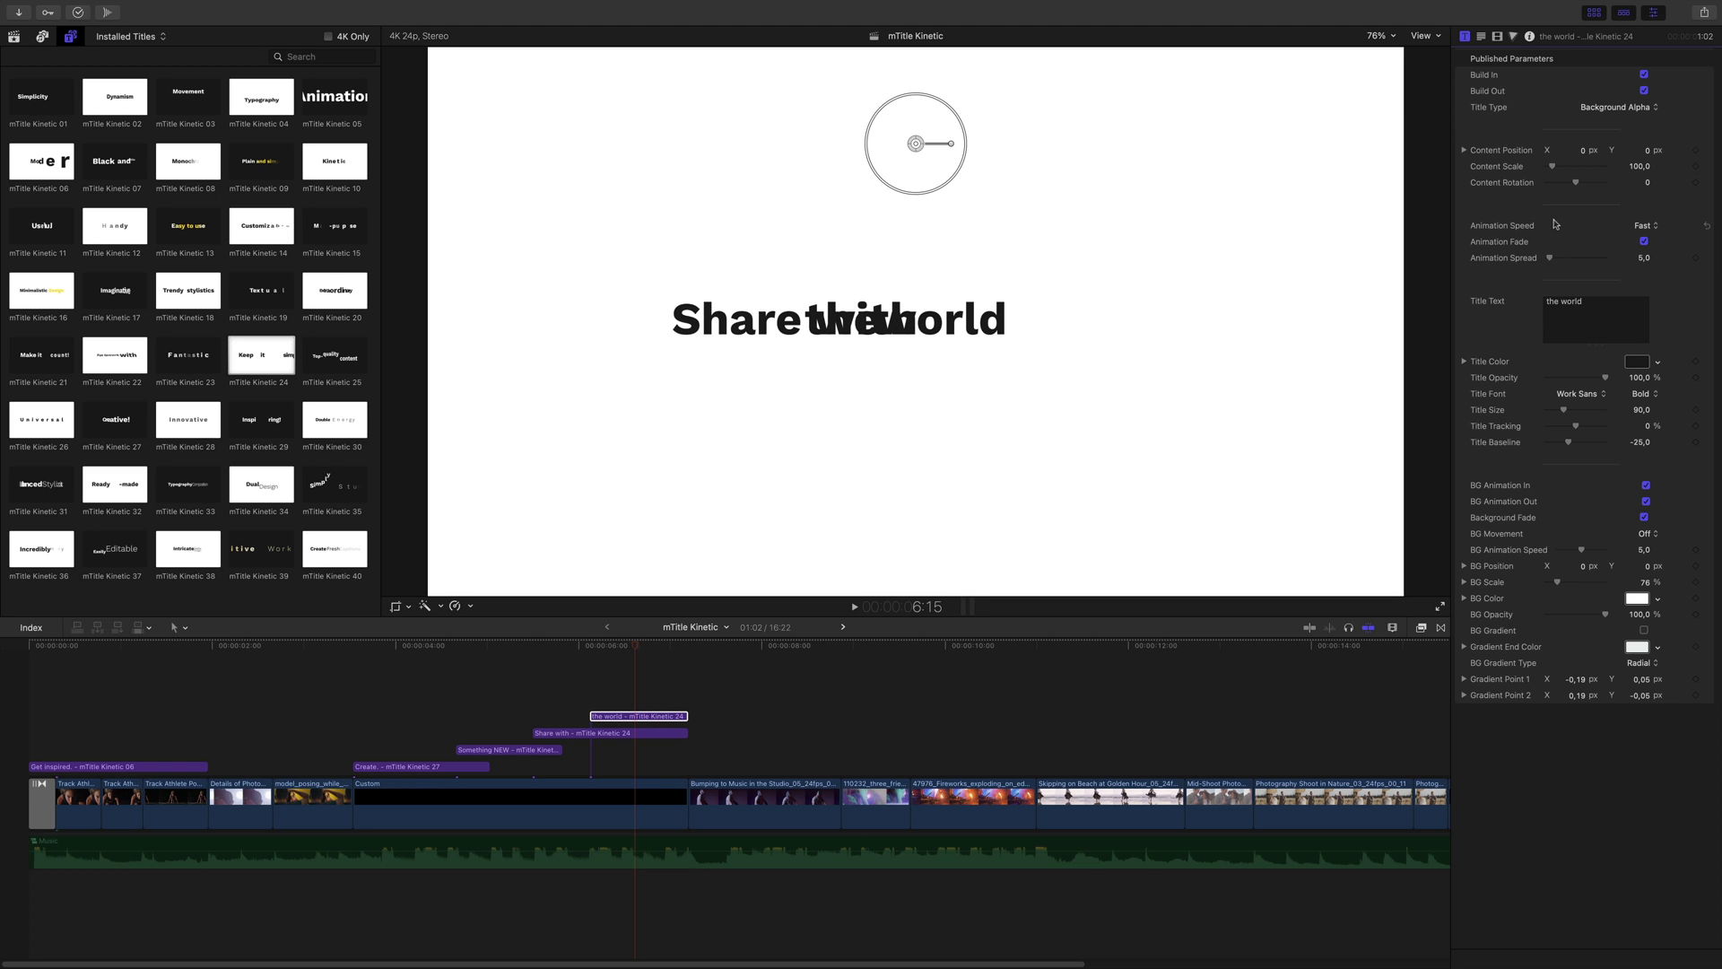
{"action": "left_click_drag", "start_coordinate": [1583, 155], "coordinate": [1614, 154]}
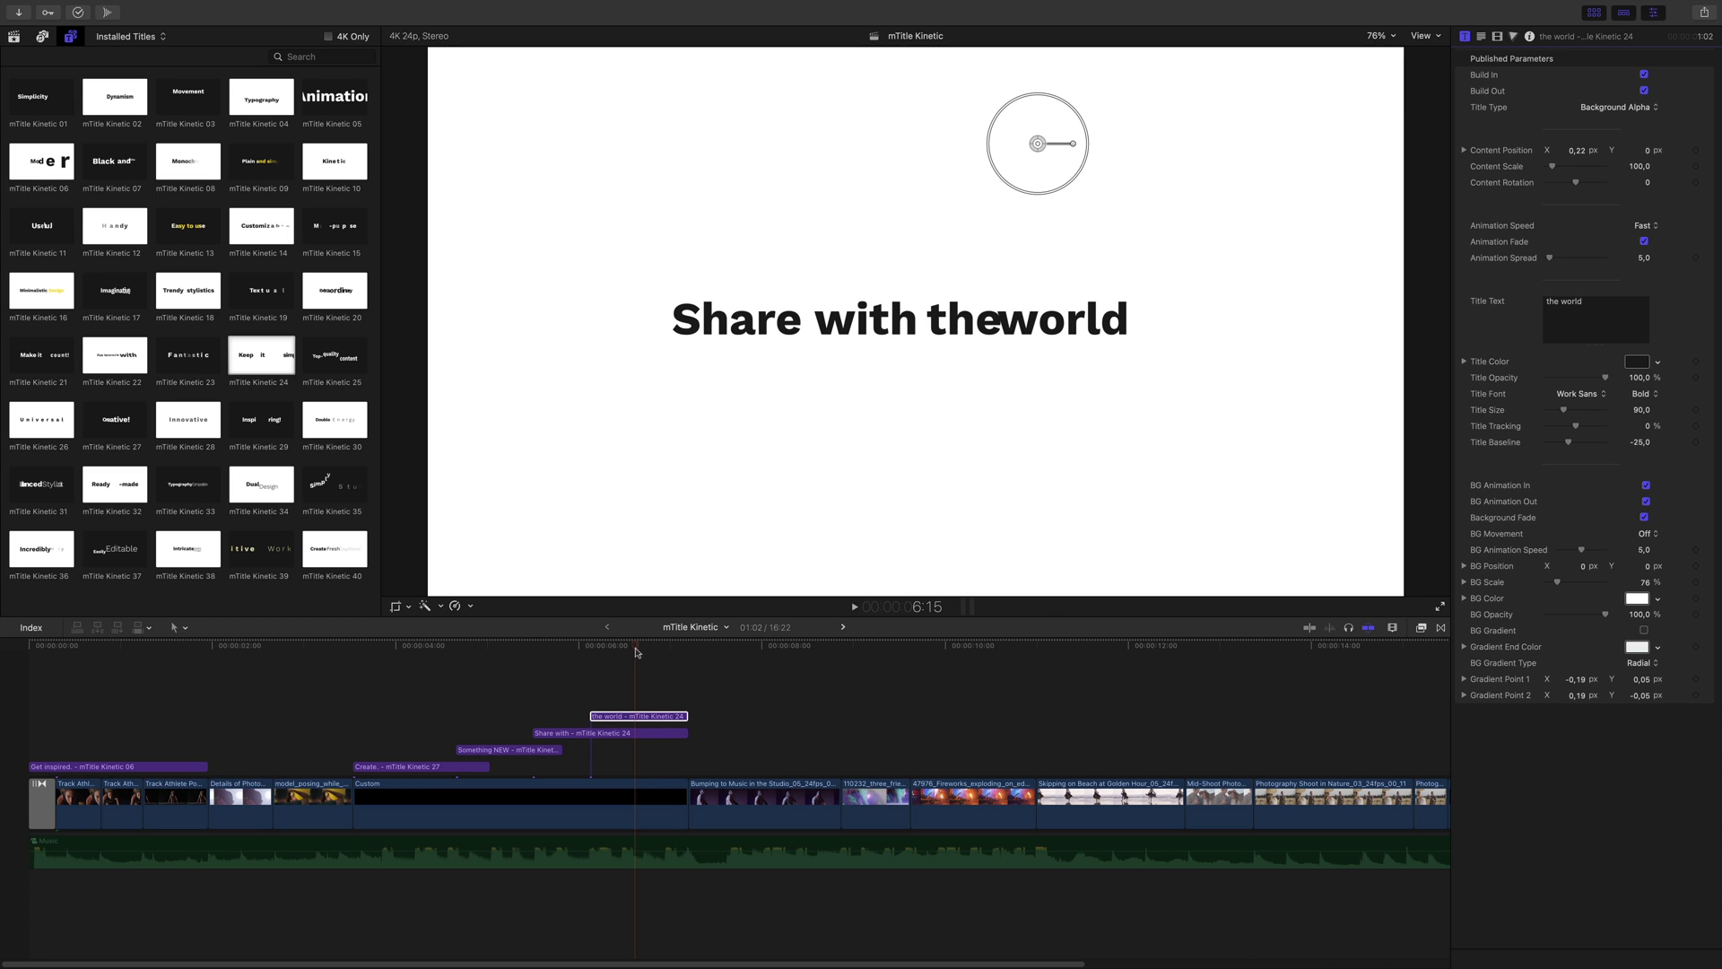
{"action": "left_click_drag", "start_coordinate": [634, 650], "coordinate": [519, 653]}
{"action": "key", "text": "space"}
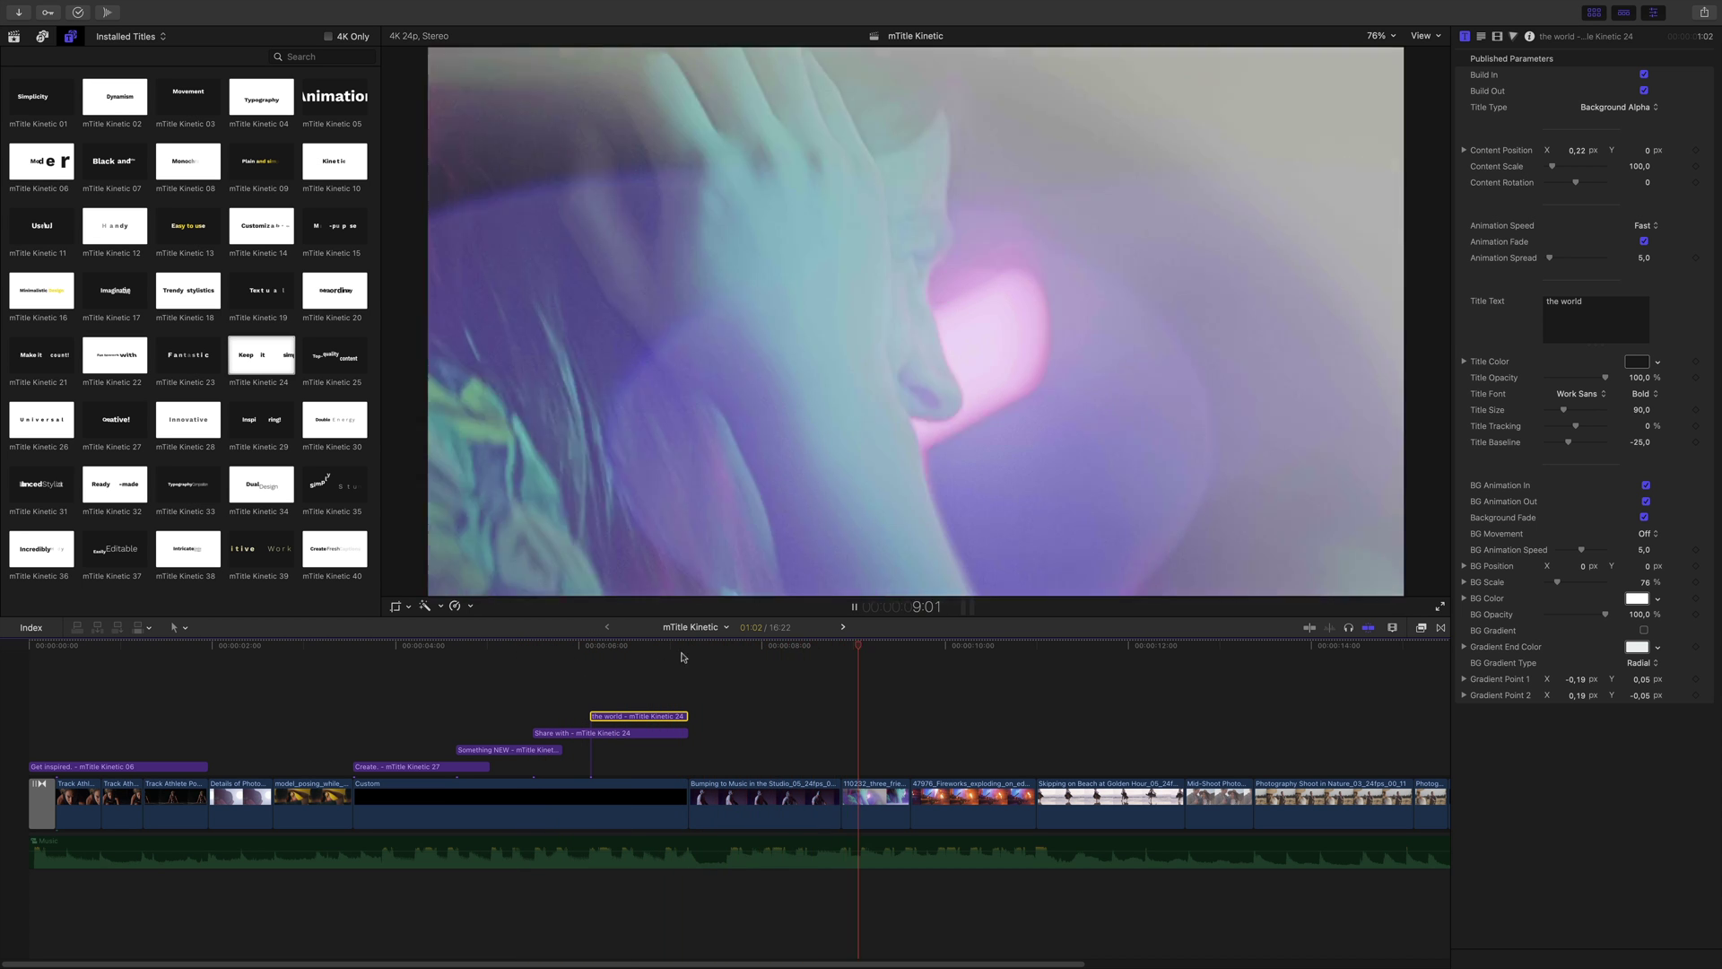
Turn off Build Out on both the 'the world' and 'Share with' title clips
{"action": "key", "text": "space"}
{"action": "left_click", "coordinate": [665, 652]}
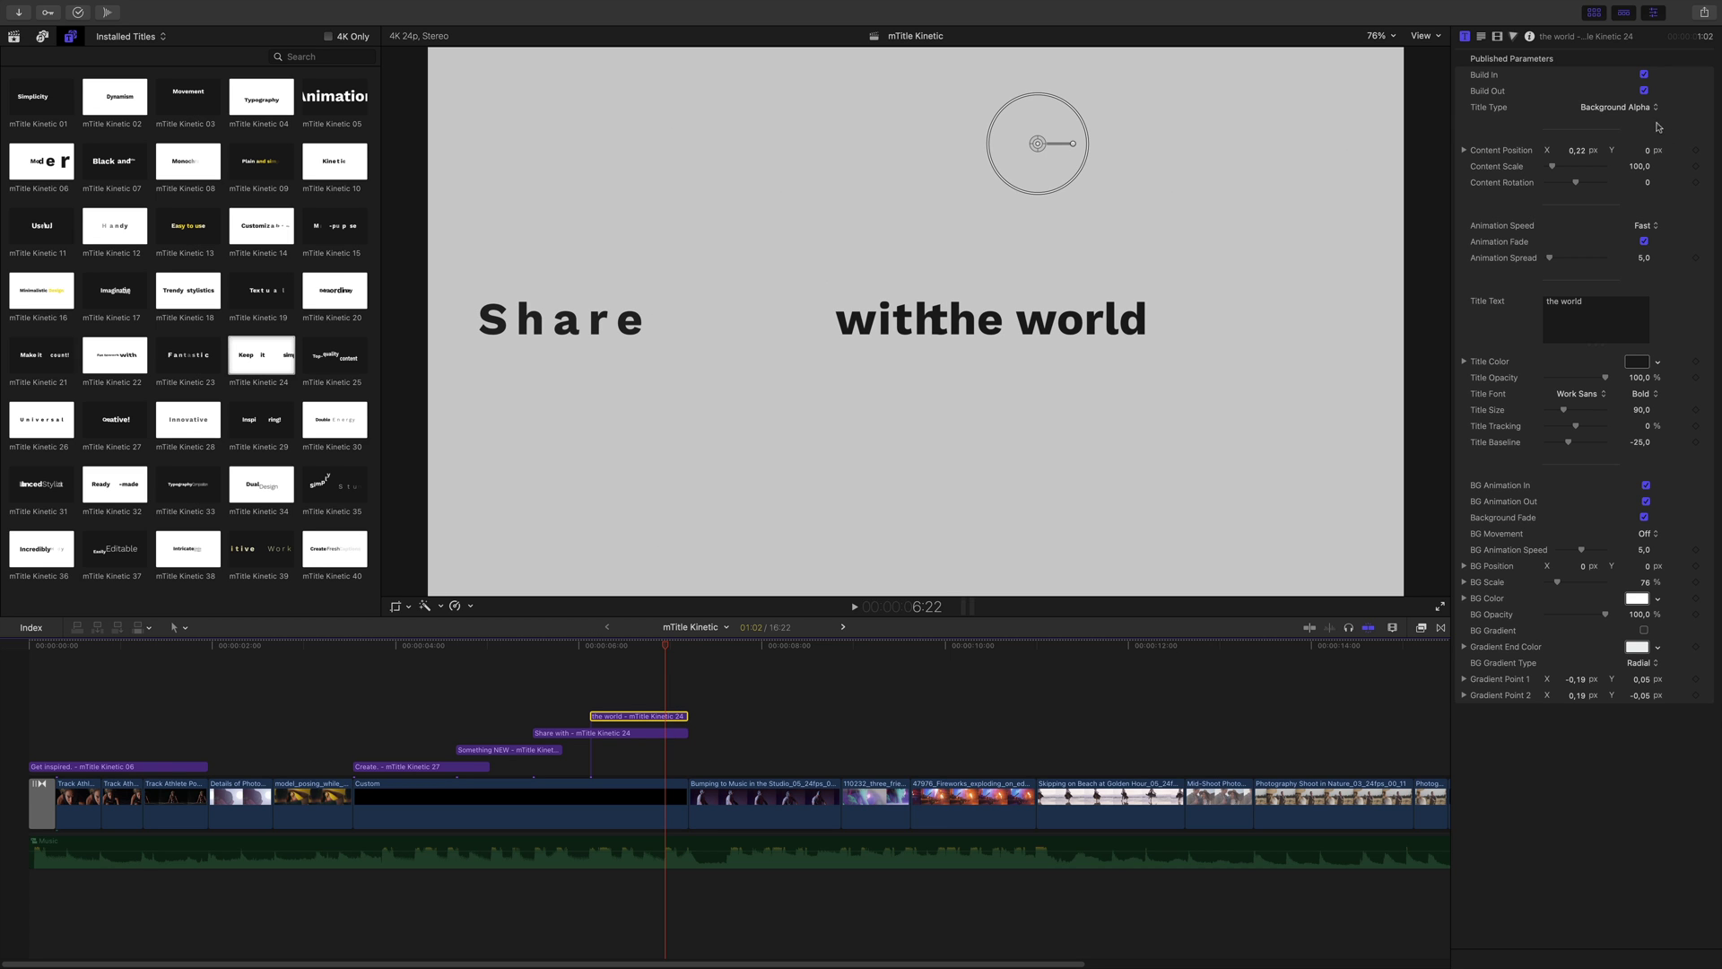
{"action": "left_click", "coordinate": [1644, 90]}
{"action": "left_click", "coordinate": [679, 735]}
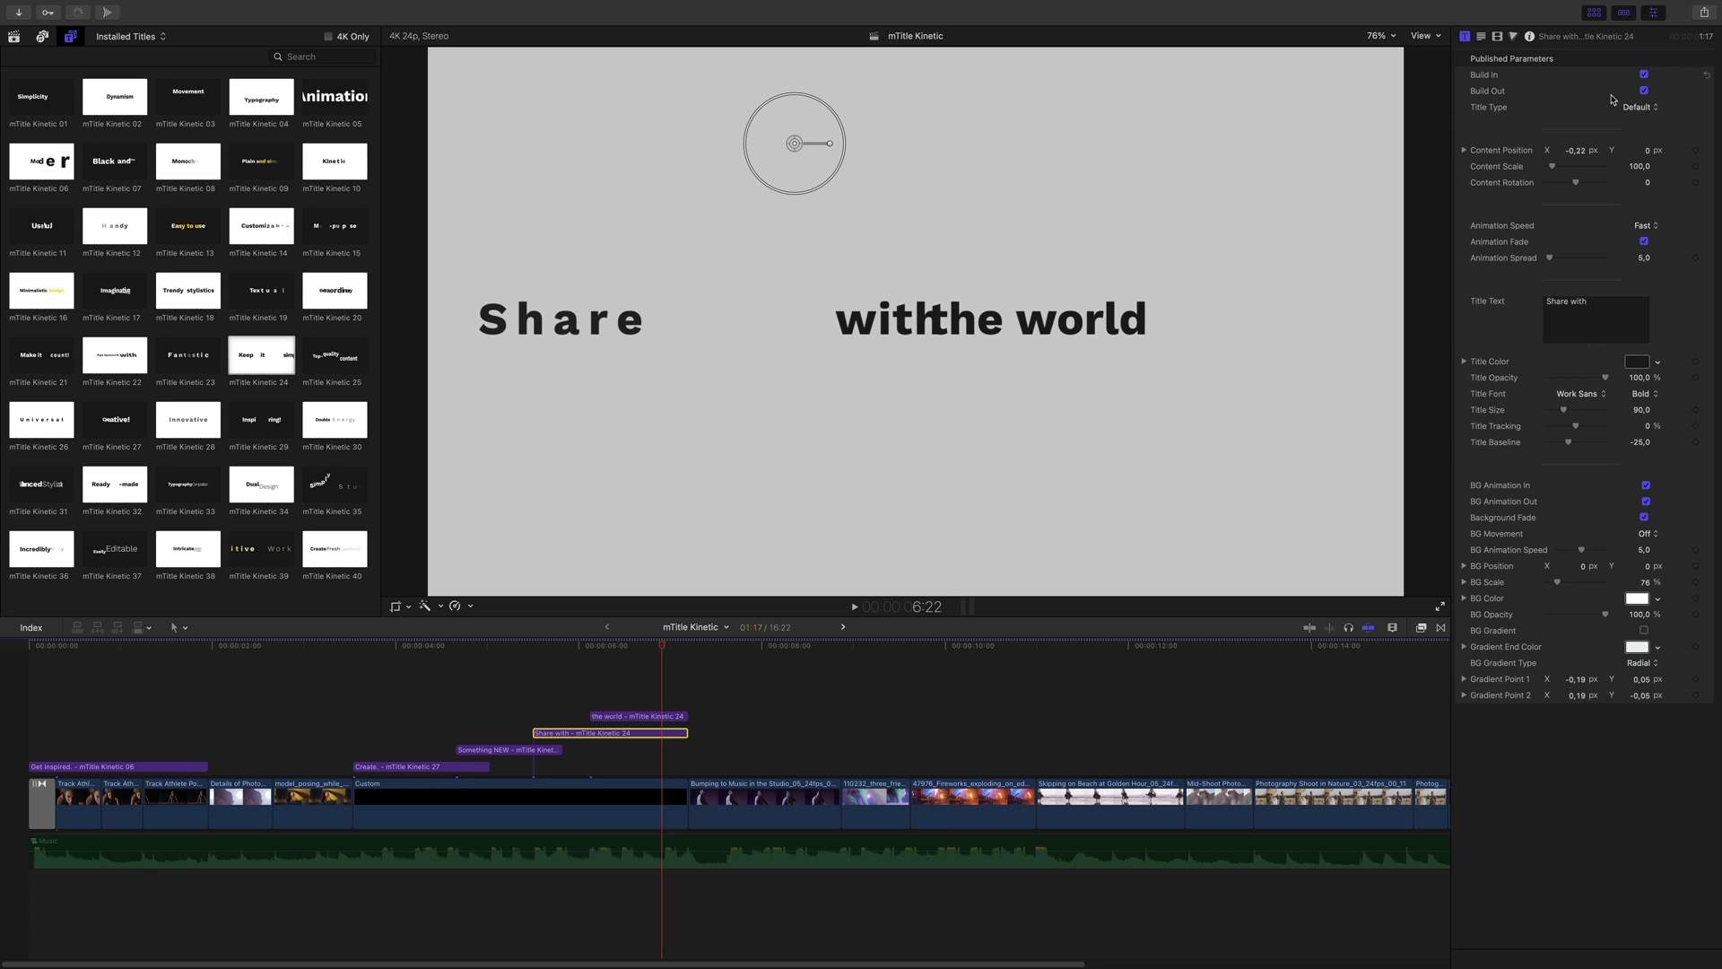
{"action": "left_click", "coordinate": [1643, 90]}
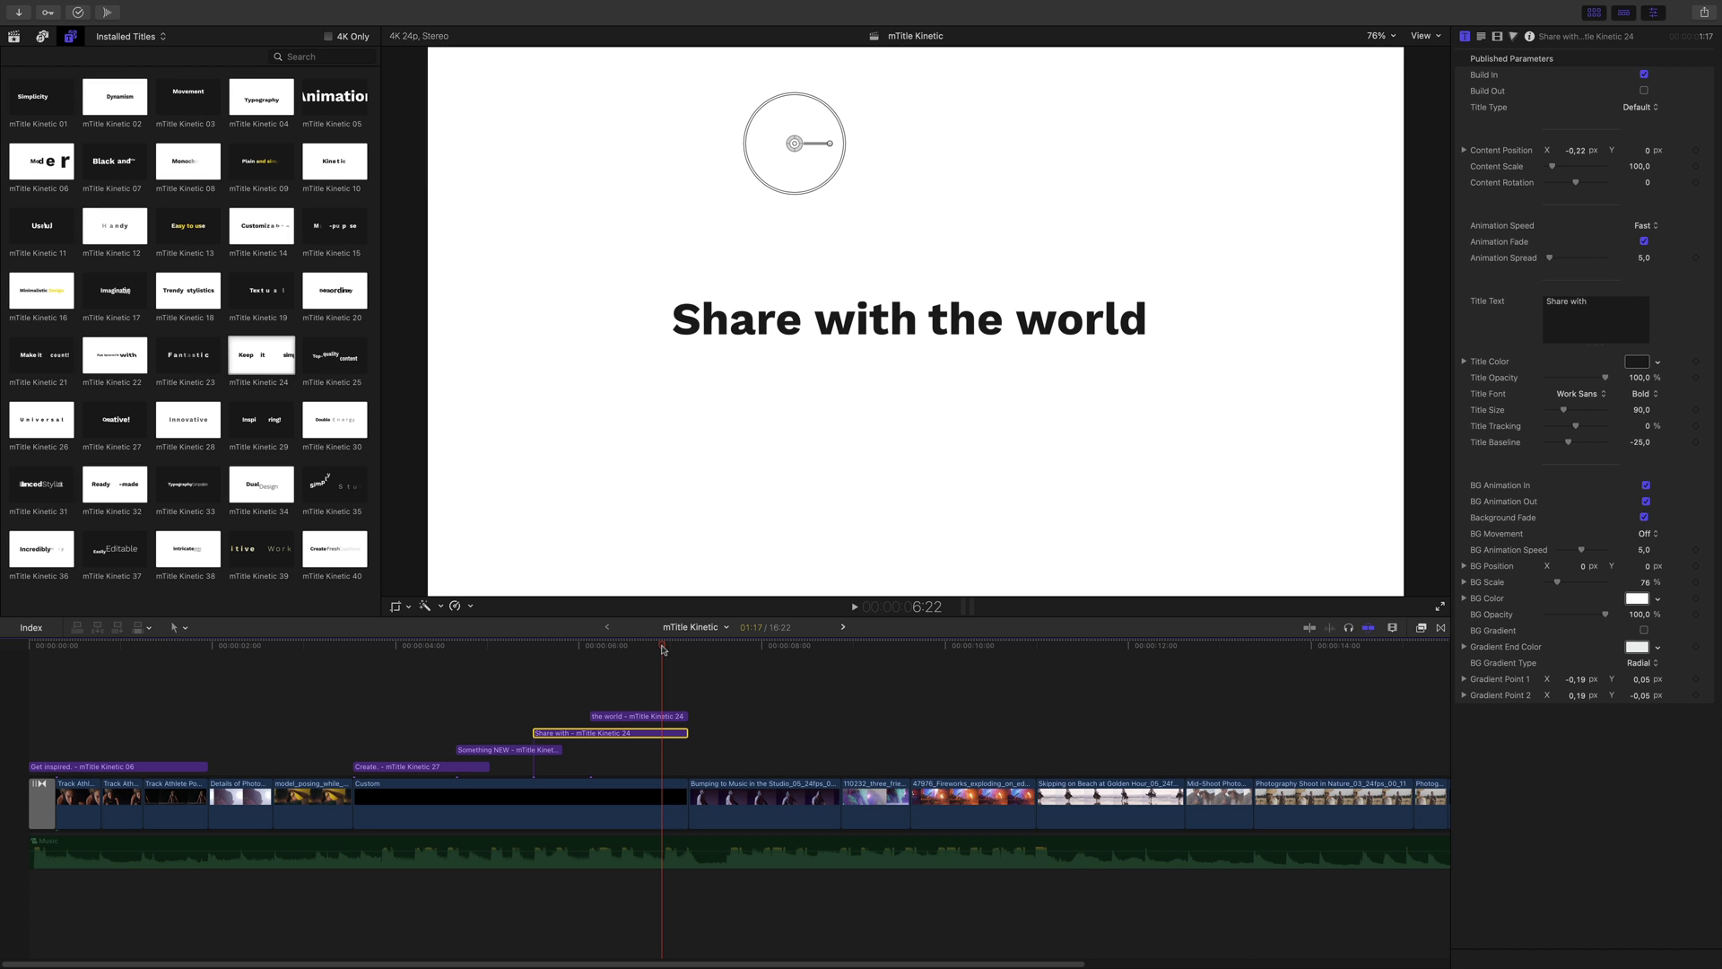
Play back the combined 'Share with the world' line and the earlier titles
{"action": "left_click_drag", "start_coordinate": [663, 650], "coordinate": [502, 664]}
{"action": "key", "text": "space"}
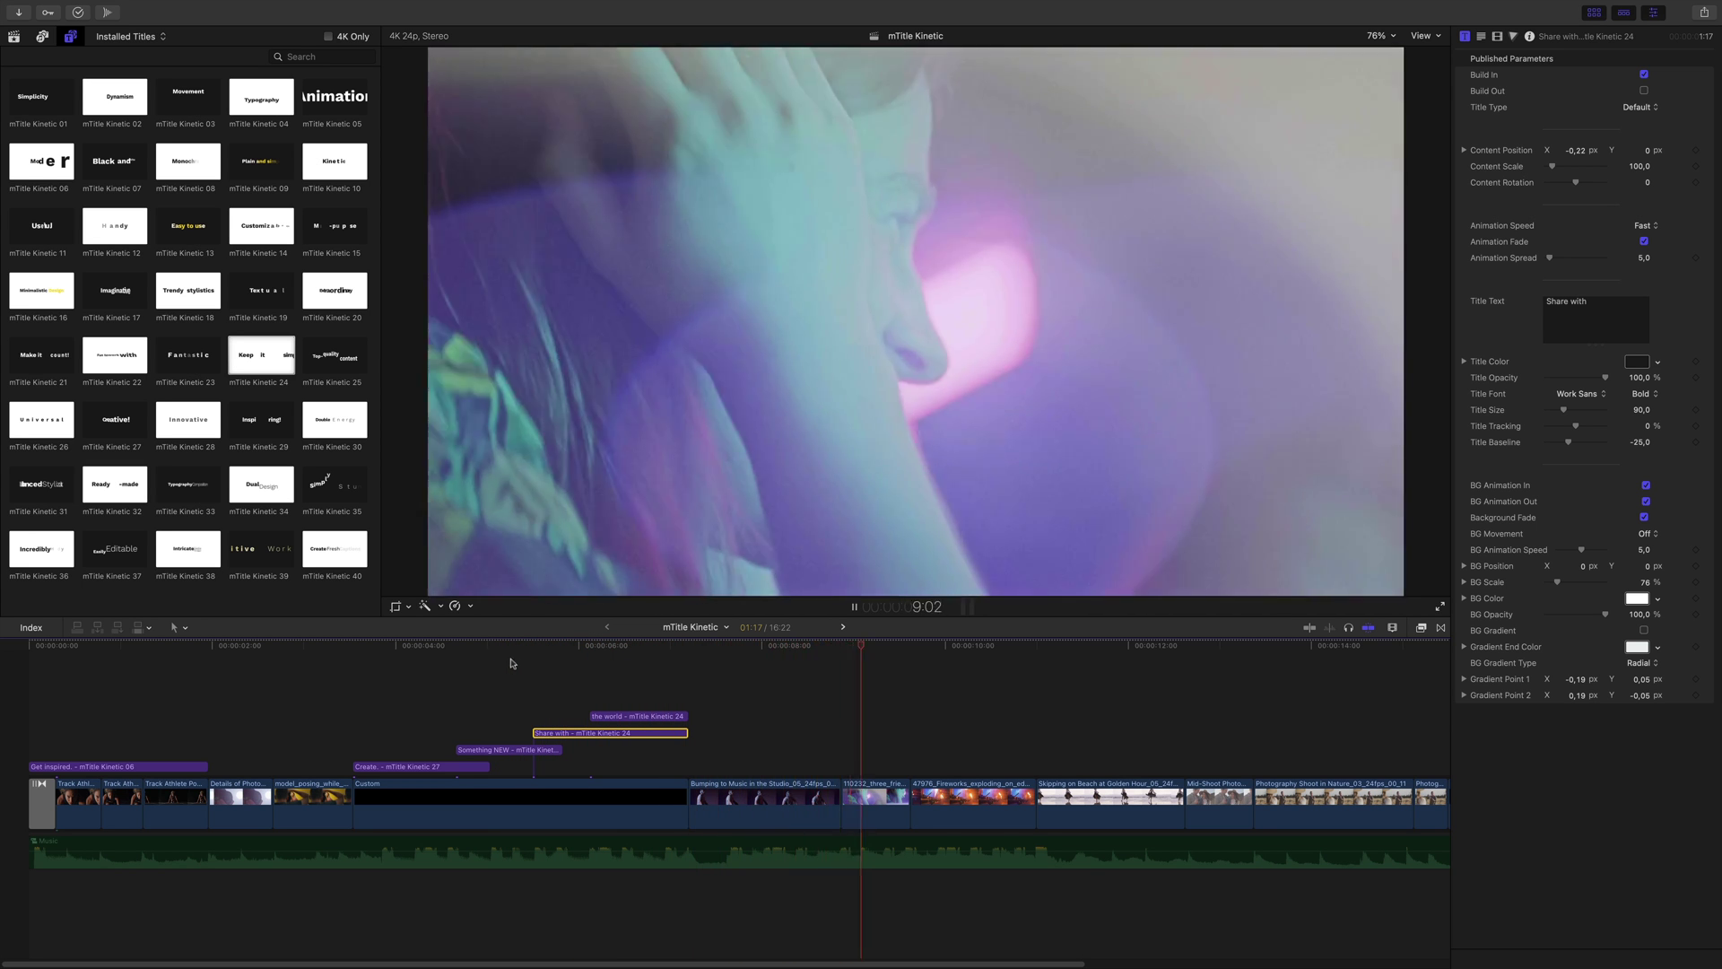
{"action": "key", "text": "space"}
{"action": "left_click_drag", "start_coordinate": [522, 649], "coordinate": [353, 655]}
{"action": "key", "text": "space"}
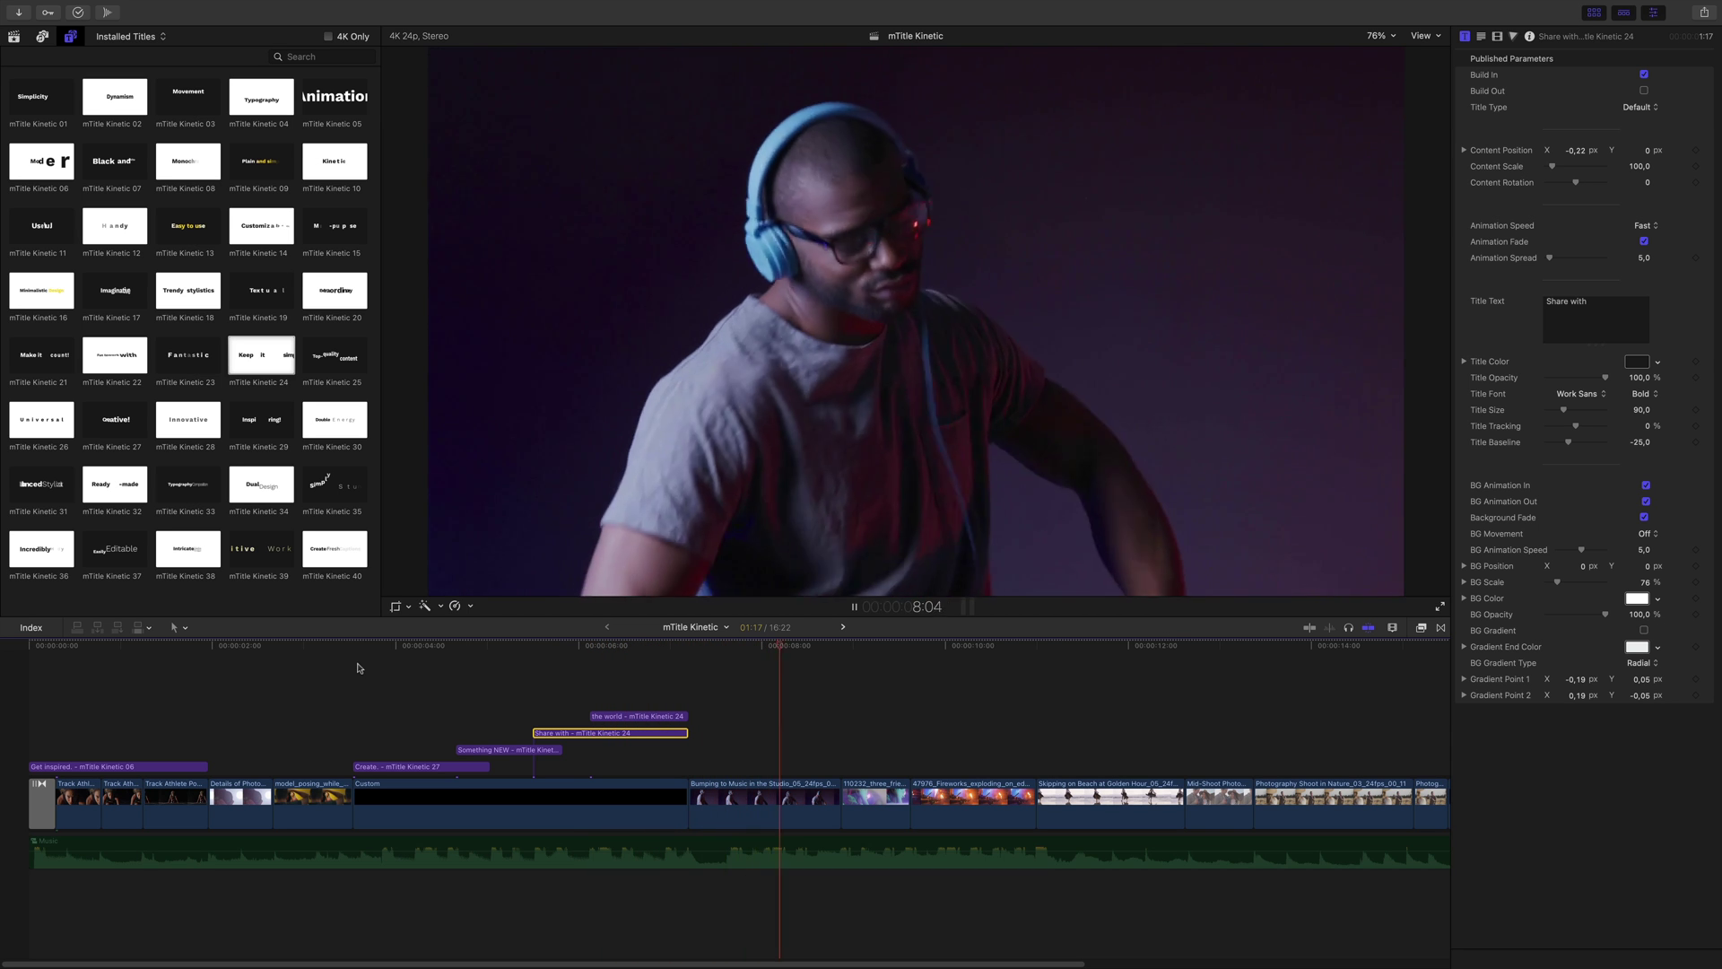
Add mTitle Kinetic 39 at the headphones shot and trim it to about 16 frames
{"action": "key", "text": "space"}
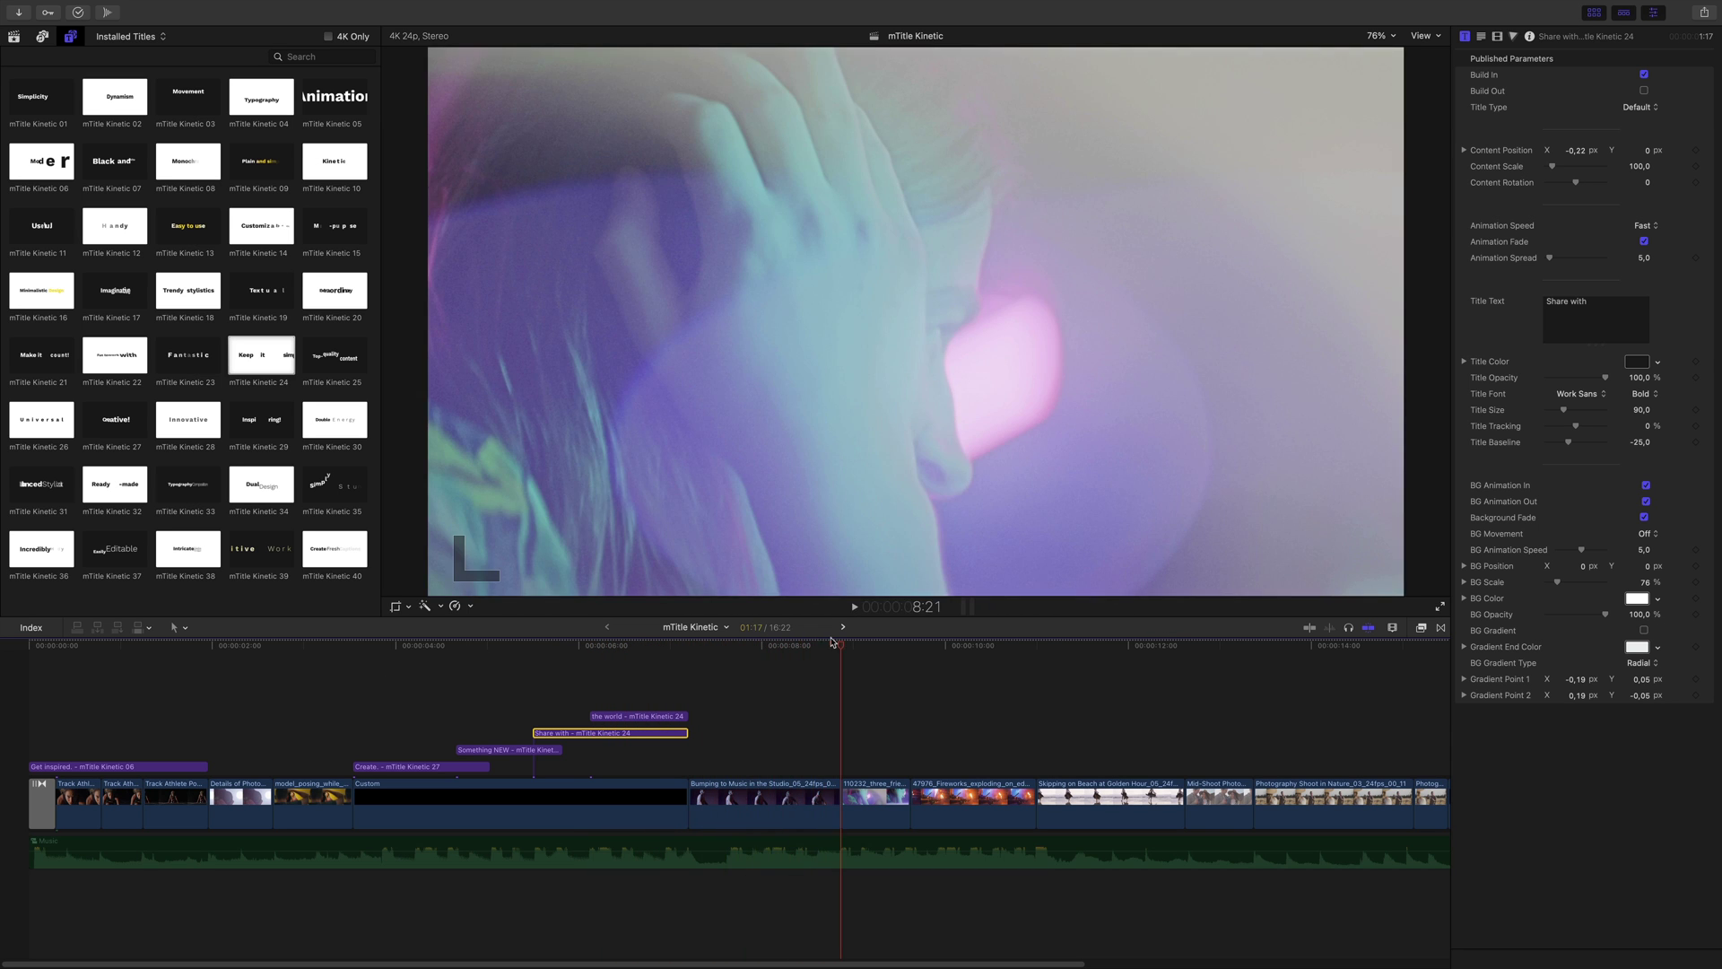
{"action": "left_click_drag", "start_coordinate": [840, 649], "coordinate": [690, 651]}
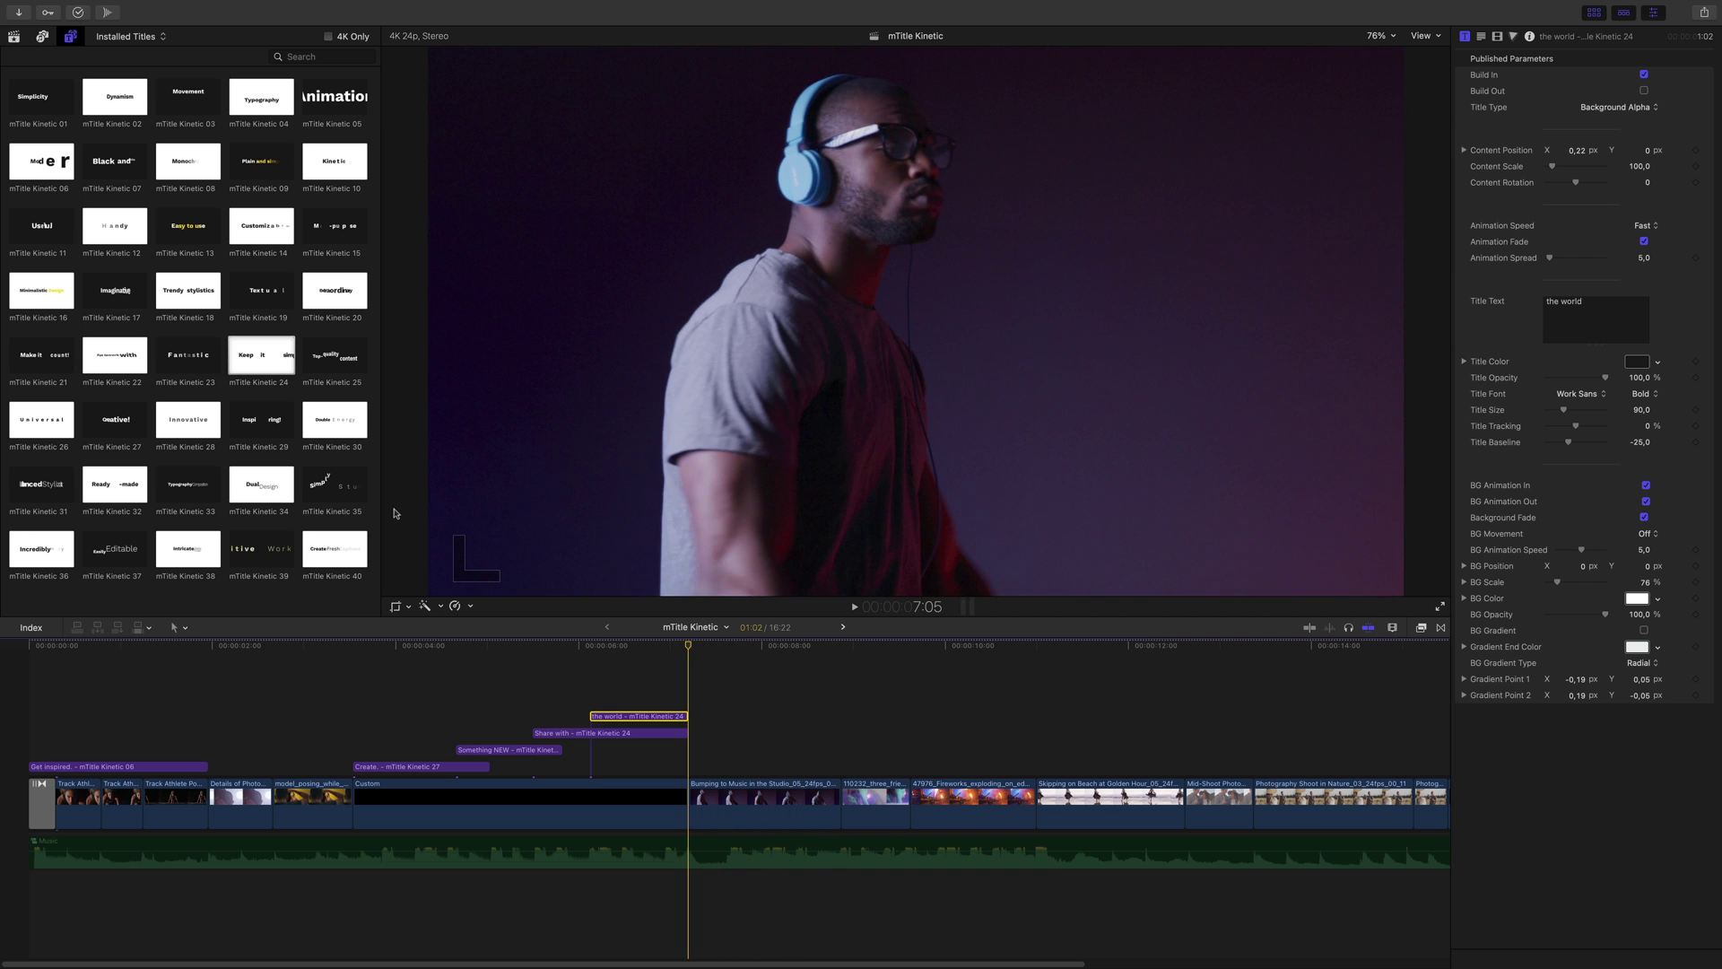
{"action": "left_click_drag", "start_coordinate": [267, 558], "coordinate": [693, 764]}
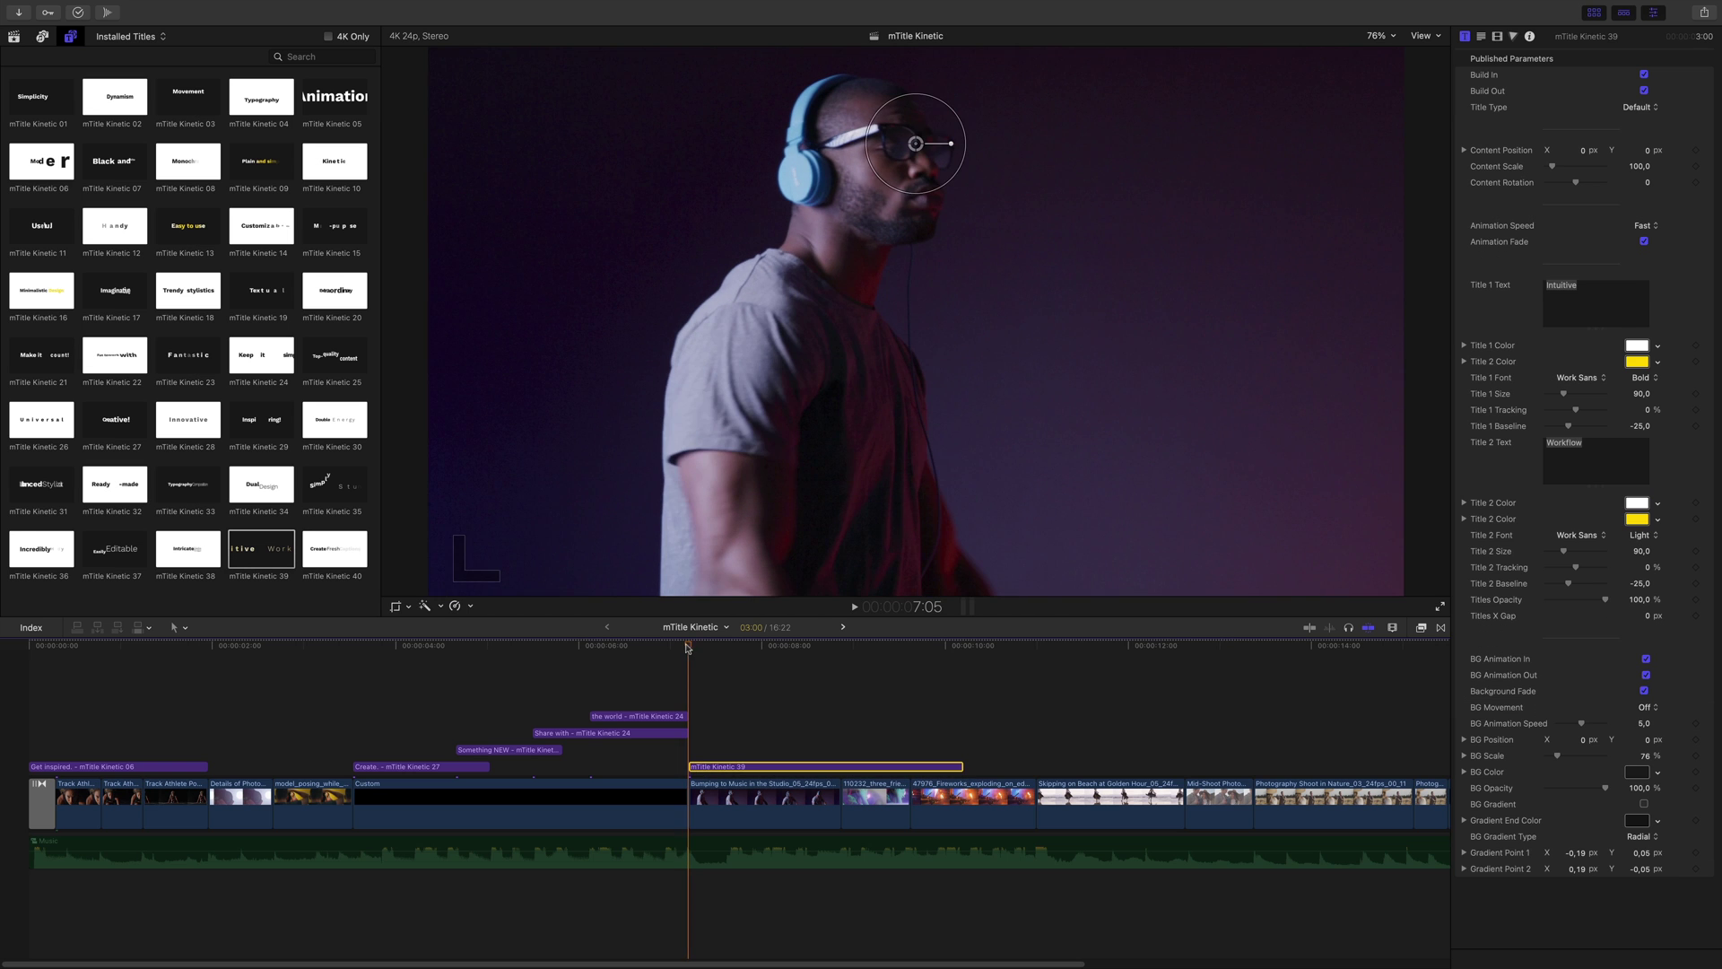
{"action": "key", "text": "alt+]"}
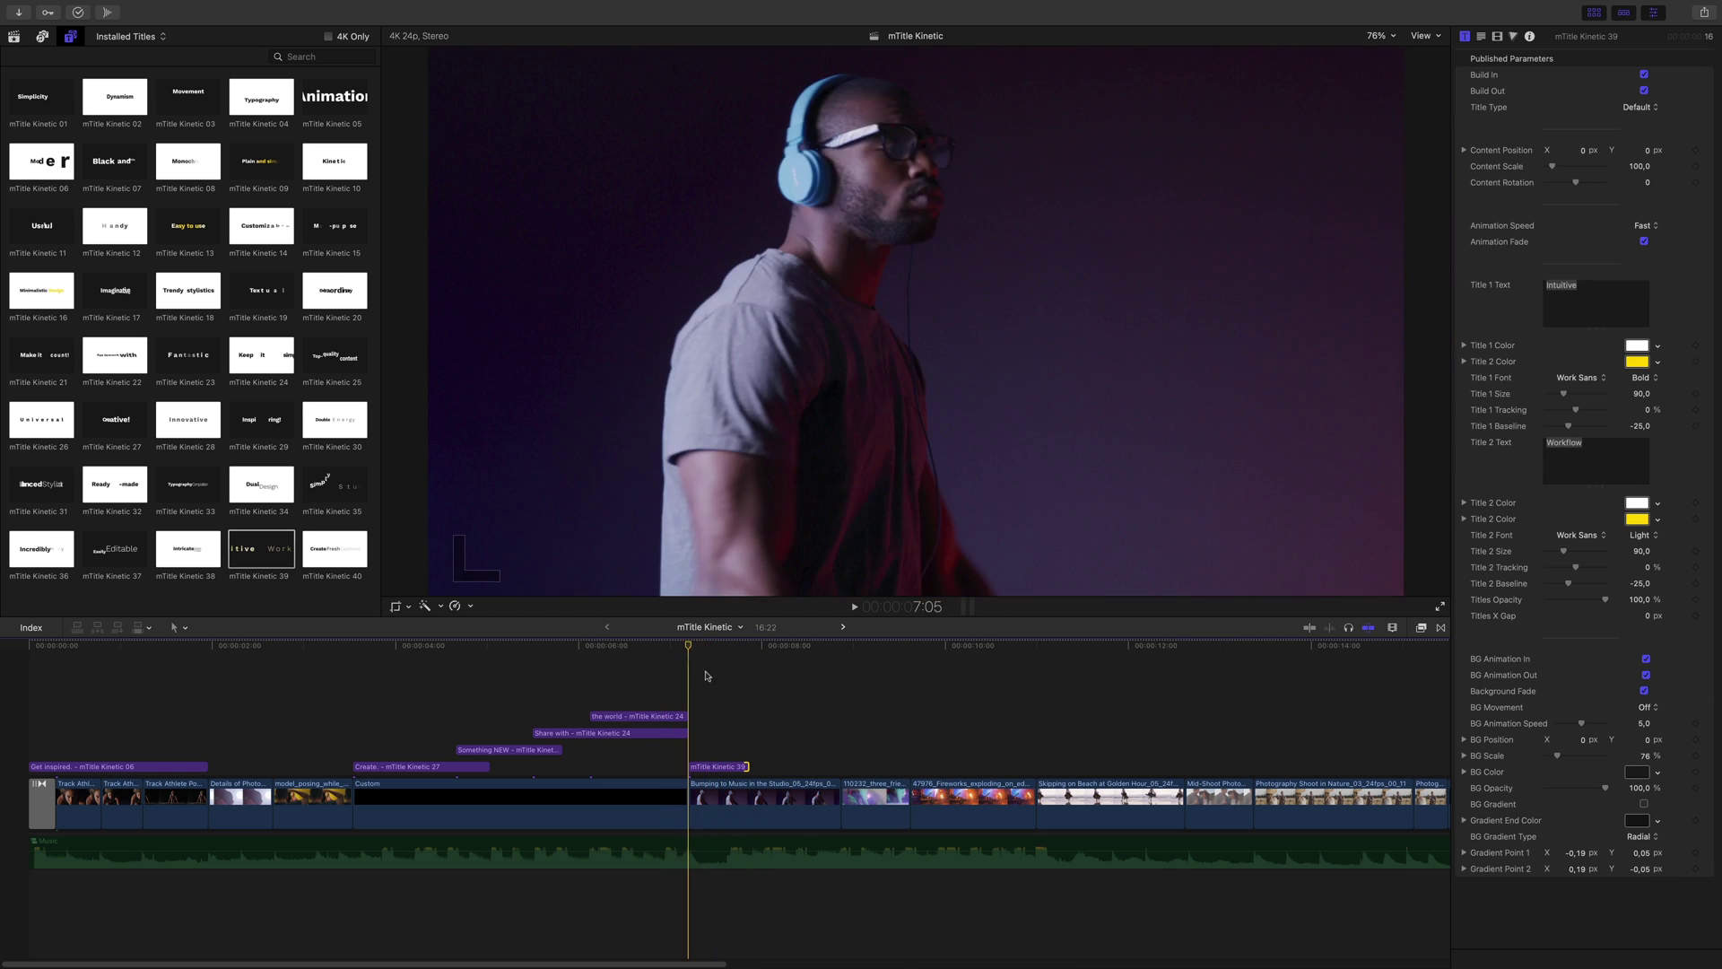
Turn off the title's Build In and Build Out animations
{"action": "left_click", "coordinate": [710, 766]}
{"action": "left_click", "coordinate": [1643, 74]}
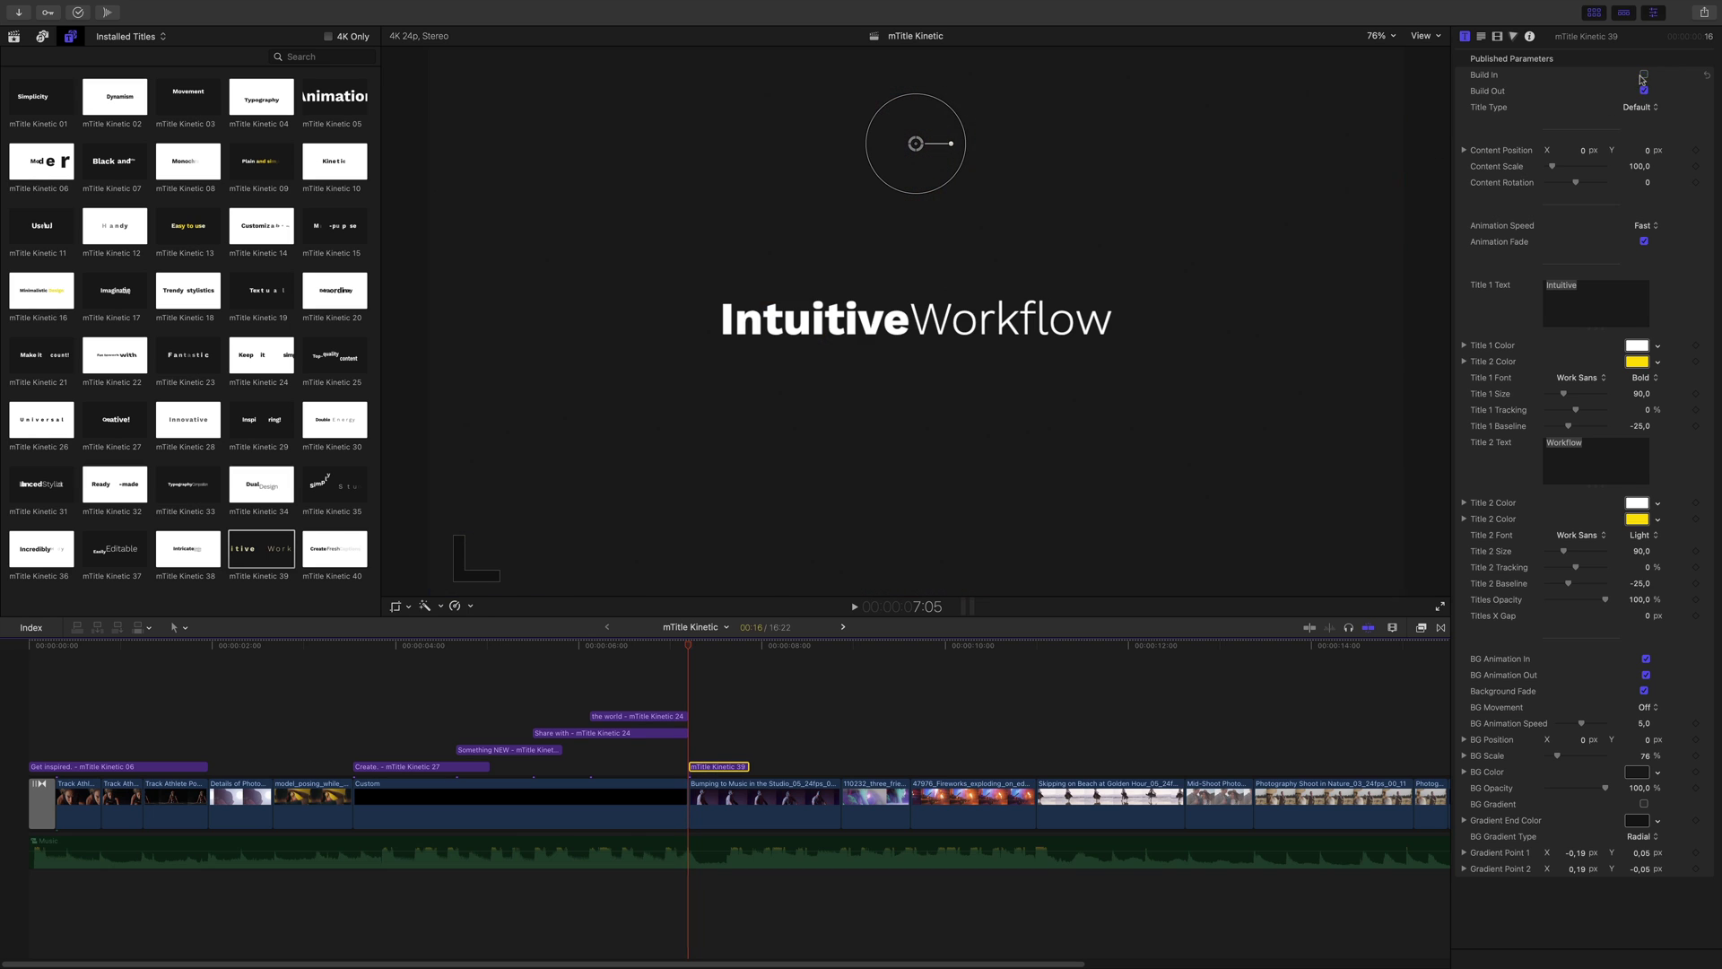
{"action": "left_click", "coordinate": [1643, 91]}
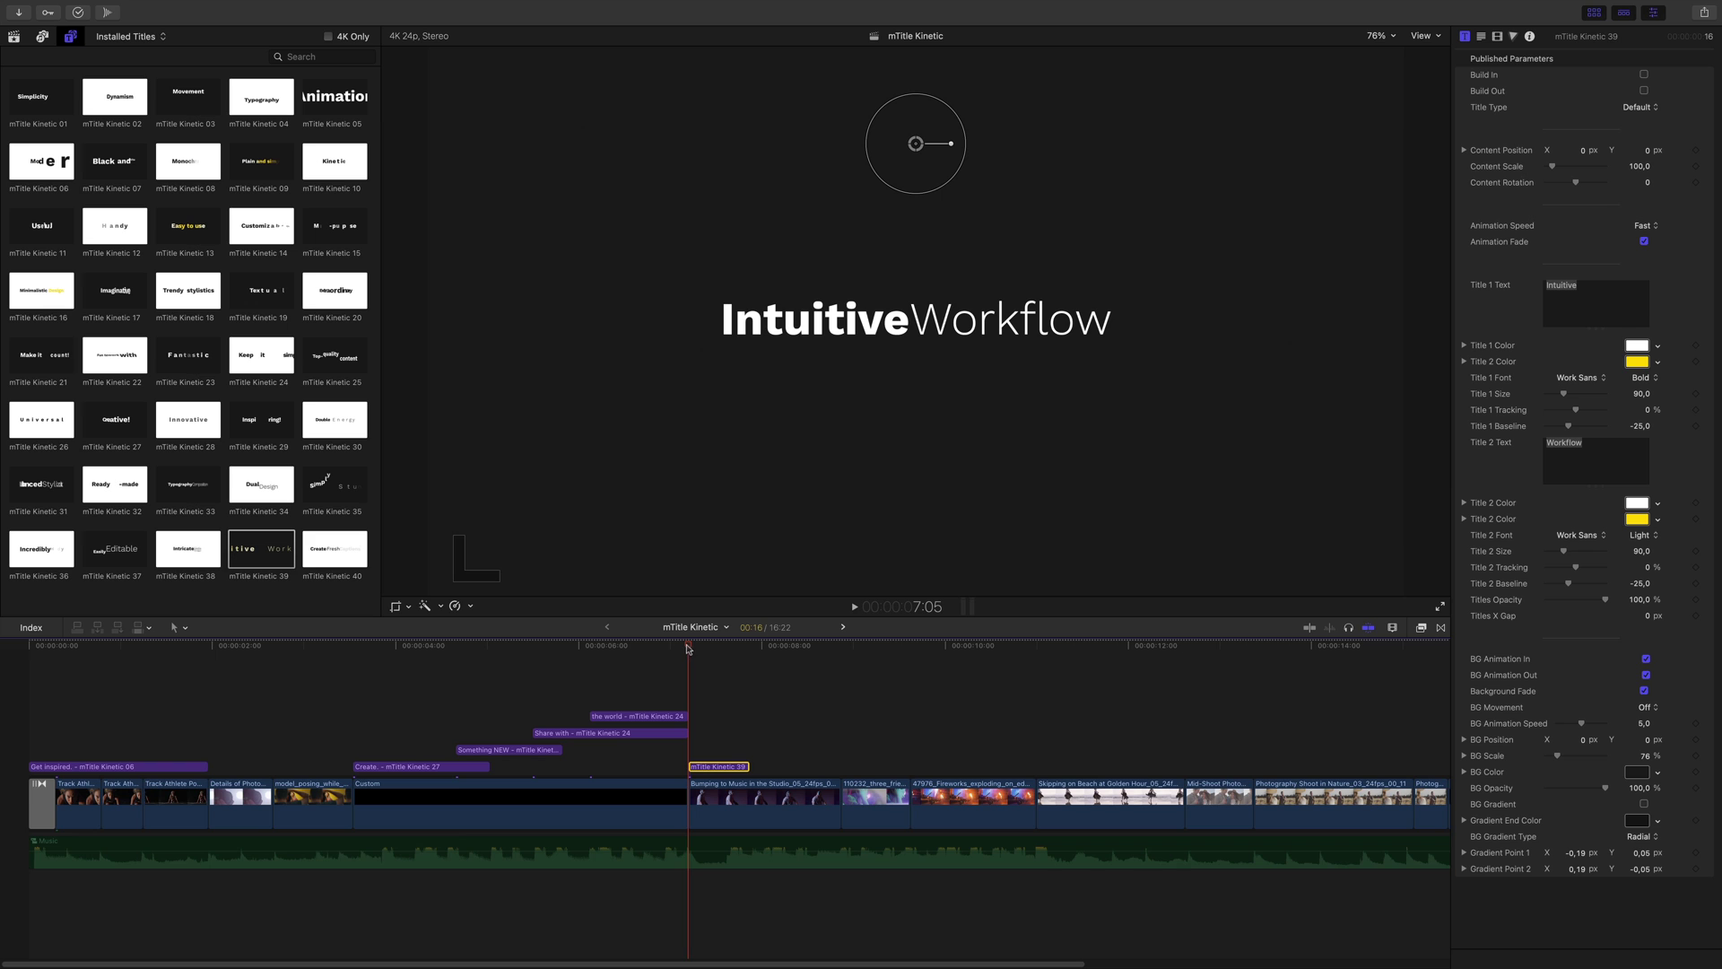
{"action": "left_click_drag", "start_coordinate": [688, 648], "coordinate": [715, 647]}
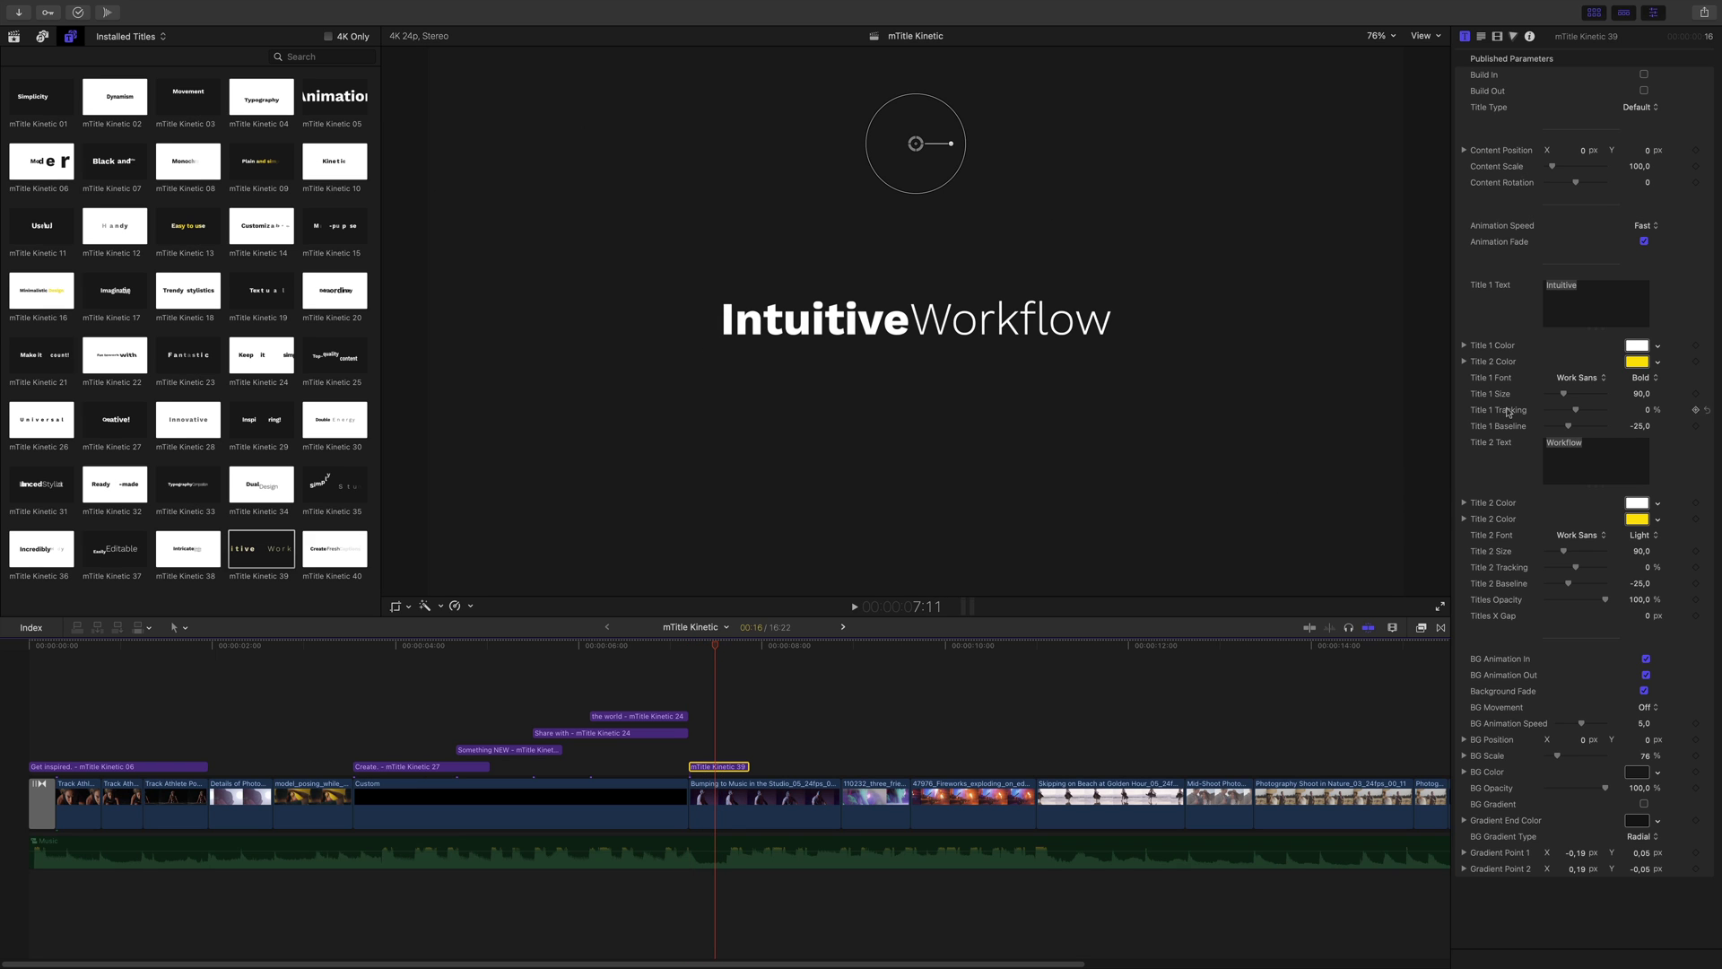
Replace the title text with 'Repeat.' and clear the second line
{"action": "key", "text": "BackSpace"}
{"action": "key", "text": "shift+Tab"}
{"action": "type", "text": "Repeat."}
Make the title text black on a white background
{"action": "left_click", "coordinate": [1637, 345]}
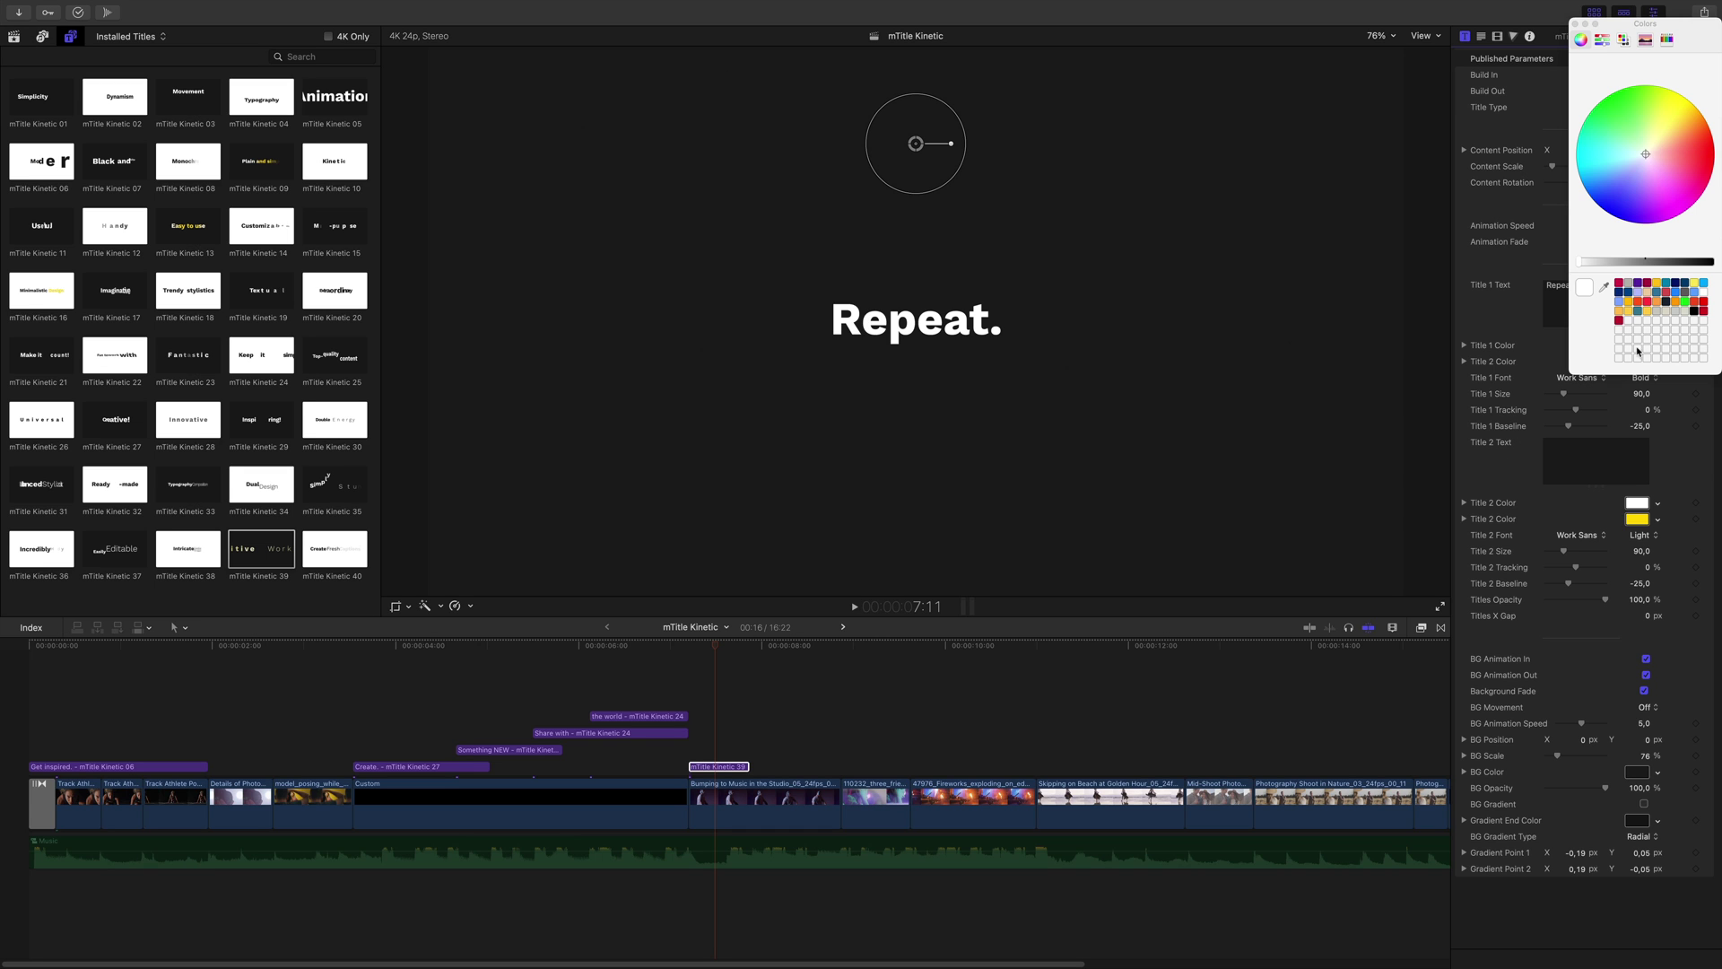
{"action": "left_click_drag", "start_coordinate": [1579, 267], "coordinate": [1720, 266]}
{"action": "left_click", "coordinate": [1634, 773]}
{"action": "left_click", "coordinate": [1576, 23]}
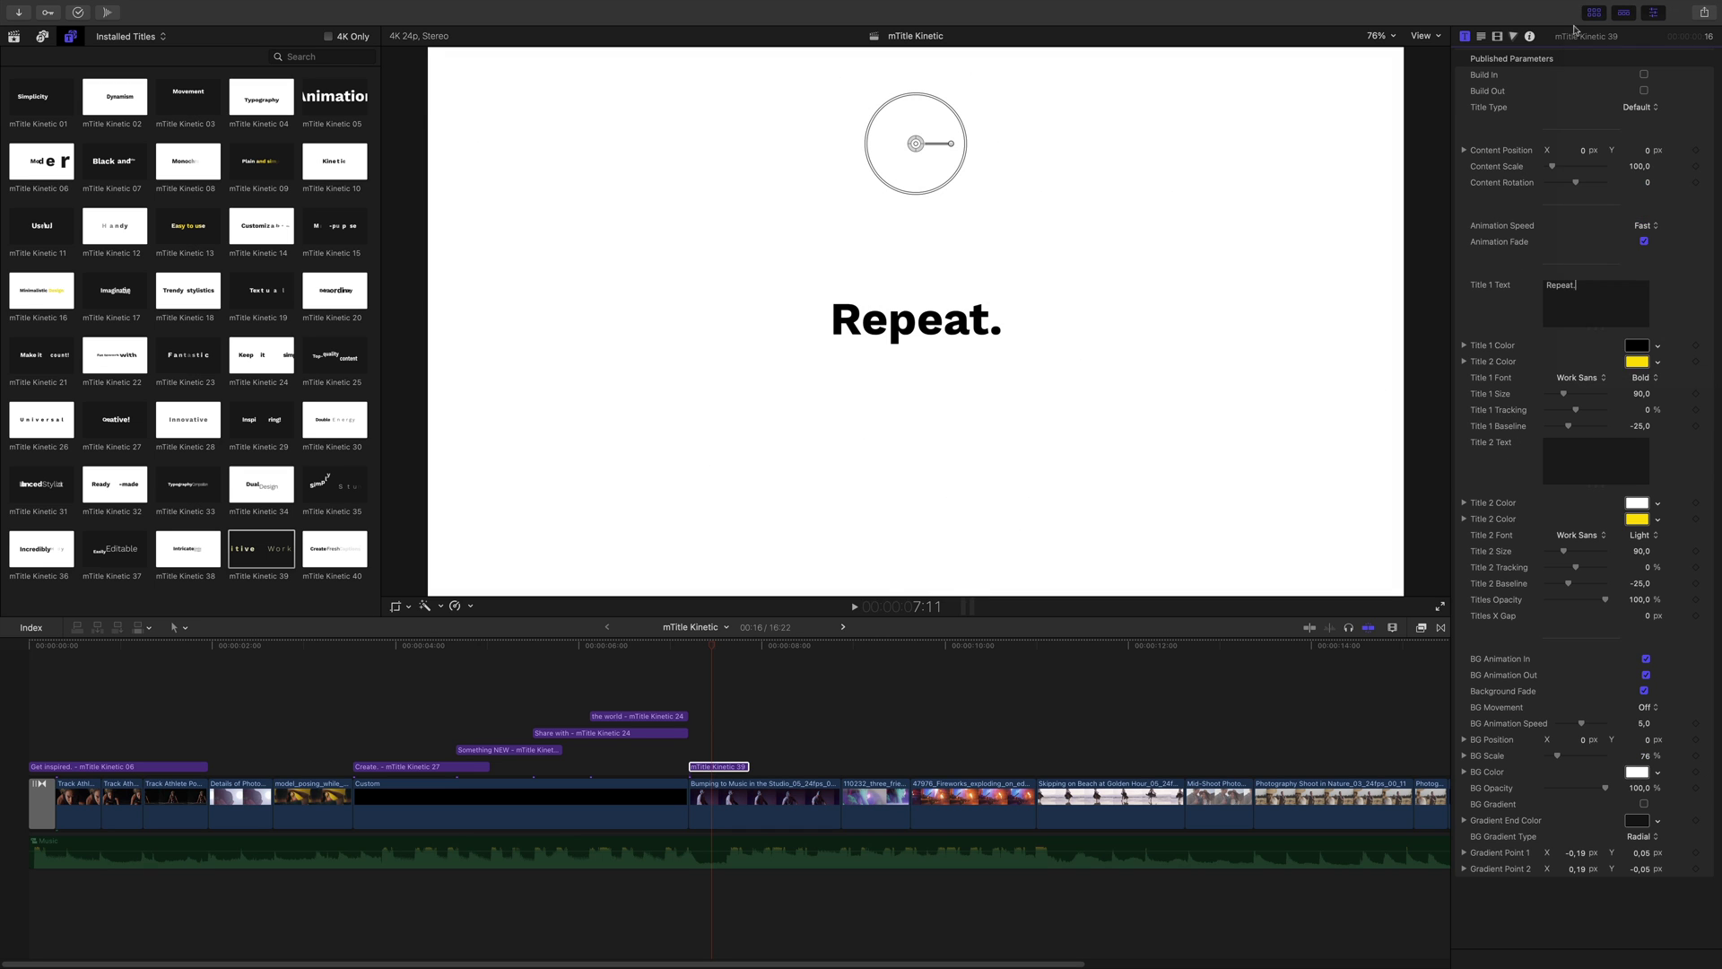
Choose Typography Alpha as the title type, keeping content scale at 100
{"action": "left_click", "coordinate": [1637, 107]}
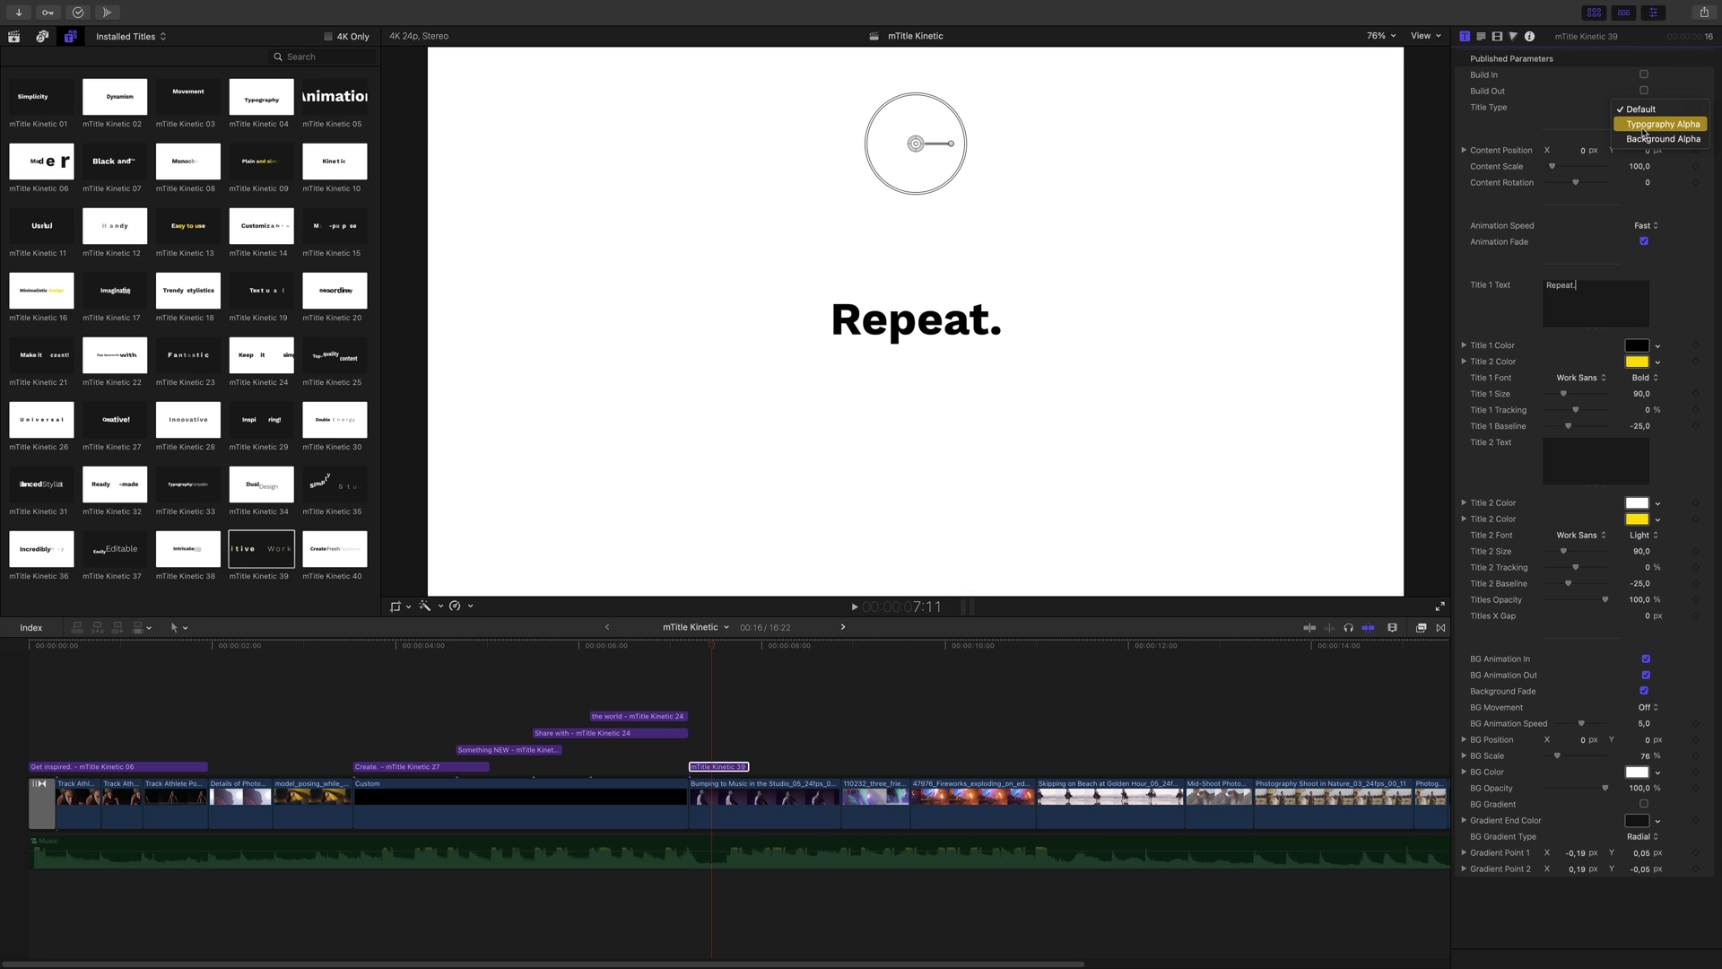
{"action": "left_click", "coordinate": [1644, 124]}
{"action": "left_click_drag", "start_coordinate": [1552, 167], "coordinate": [1591, 169]}
{"action": "left_click", "coordinate": [1634, 166]}
{"action": "type", "text": "010"}
{"action": "key", "text": "Return"}
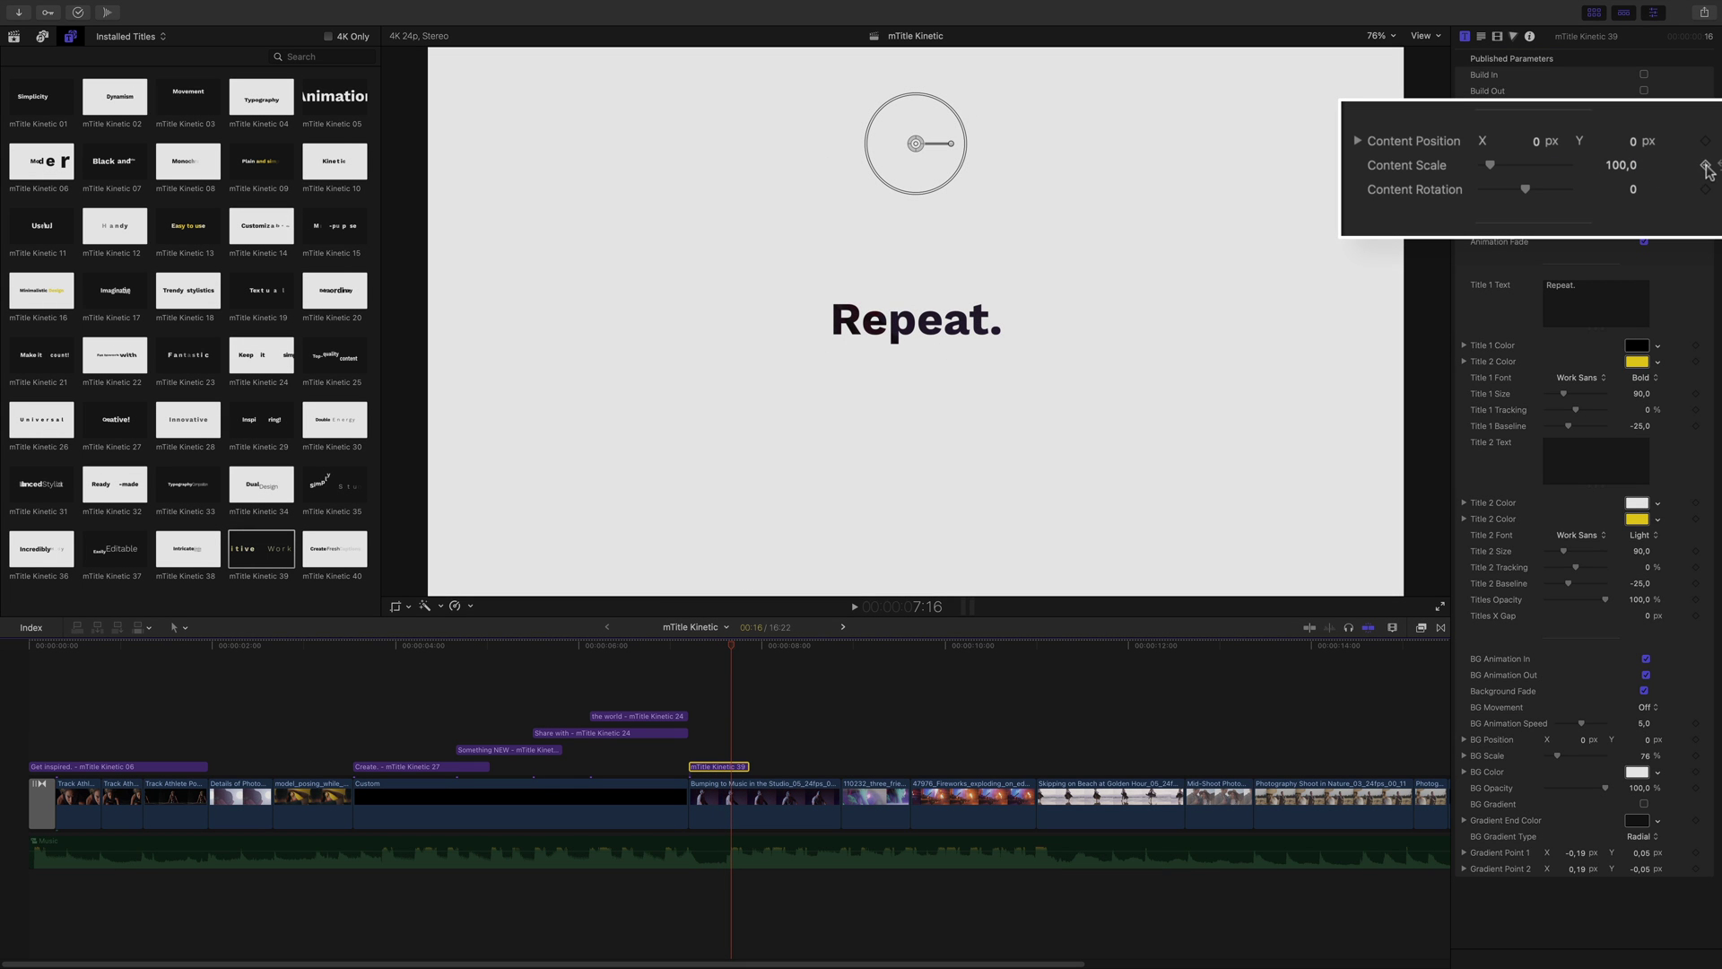
Keyframe Content Scale from 100 up to 1000 at the title's end and preview the zoom
{"action": "left_click_drag", "start_coordinate": [739, 646], "coordinate": [746, 648]}
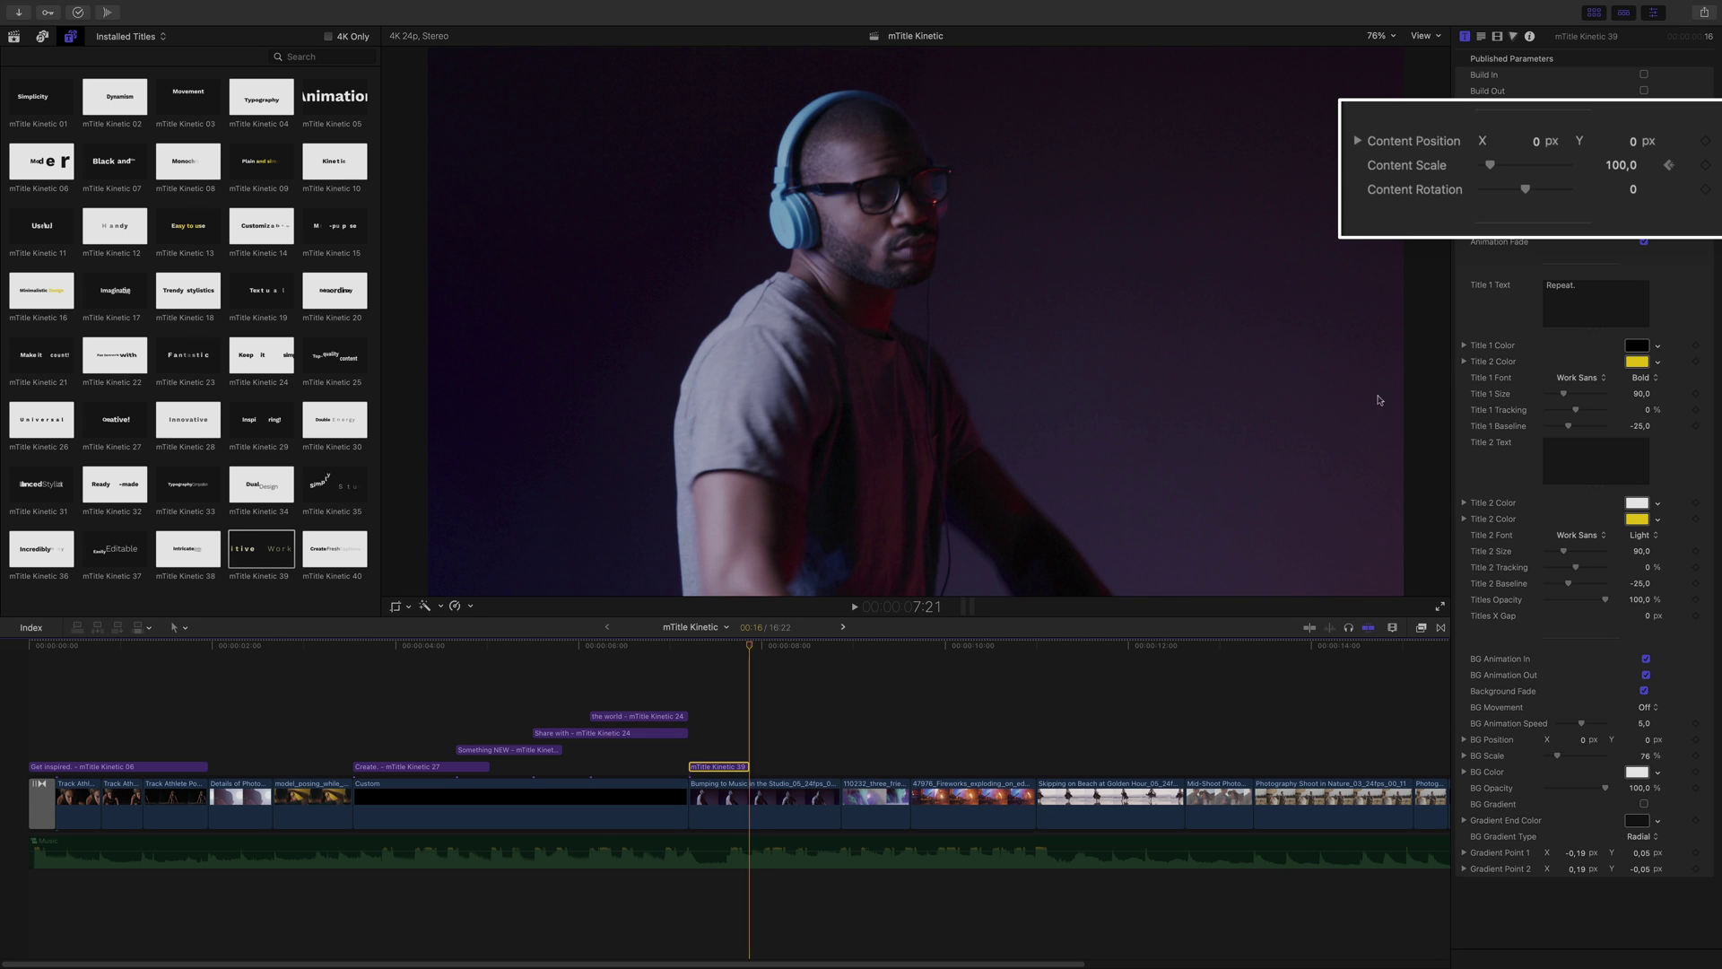
{"action": "left_click", "coordinate": [1618, 165]}
{"action": "type", "text": "10"}
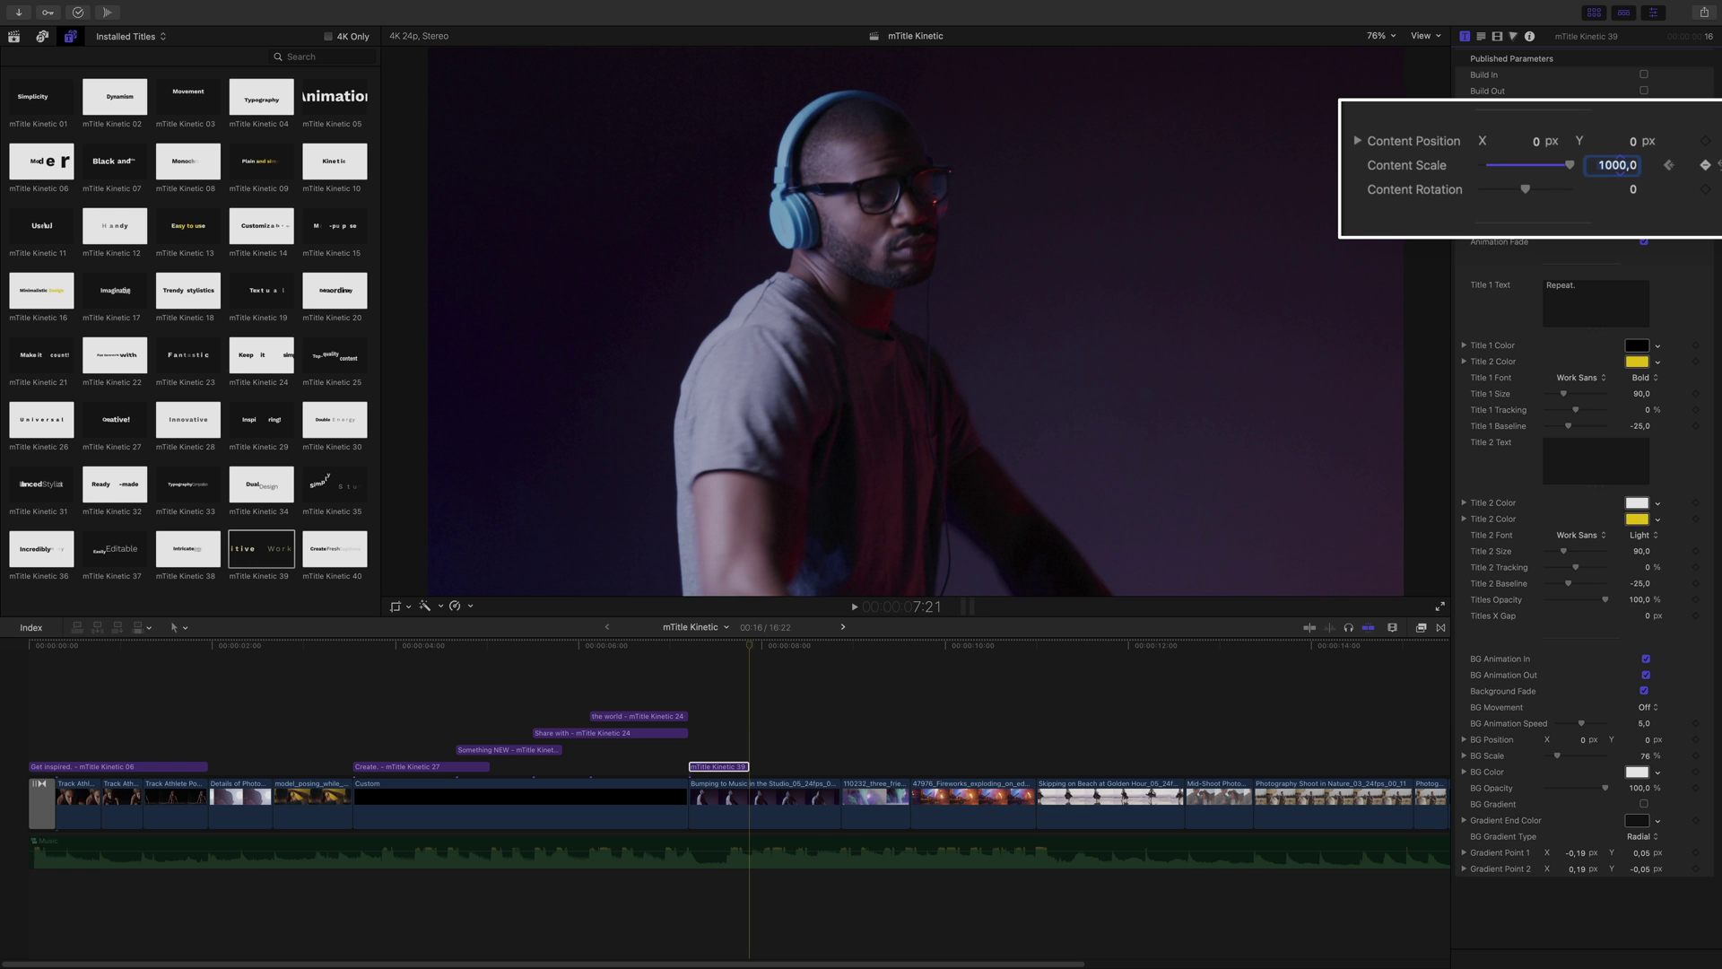
{"action": "key", "text": "Left"}
{"action": "key", "text": "Left"}
{"action": "key", "text": "Left"}
{"action": "mouse_move", "coordinate": [751, 648]}
{"action": "left_mouse_down"}
{"action": "mouse_move", "coordinate": [707, 648]}
{"action": "mouse_move", "coordinate": [748, 652]}
{"action": "left_mouse_up"}
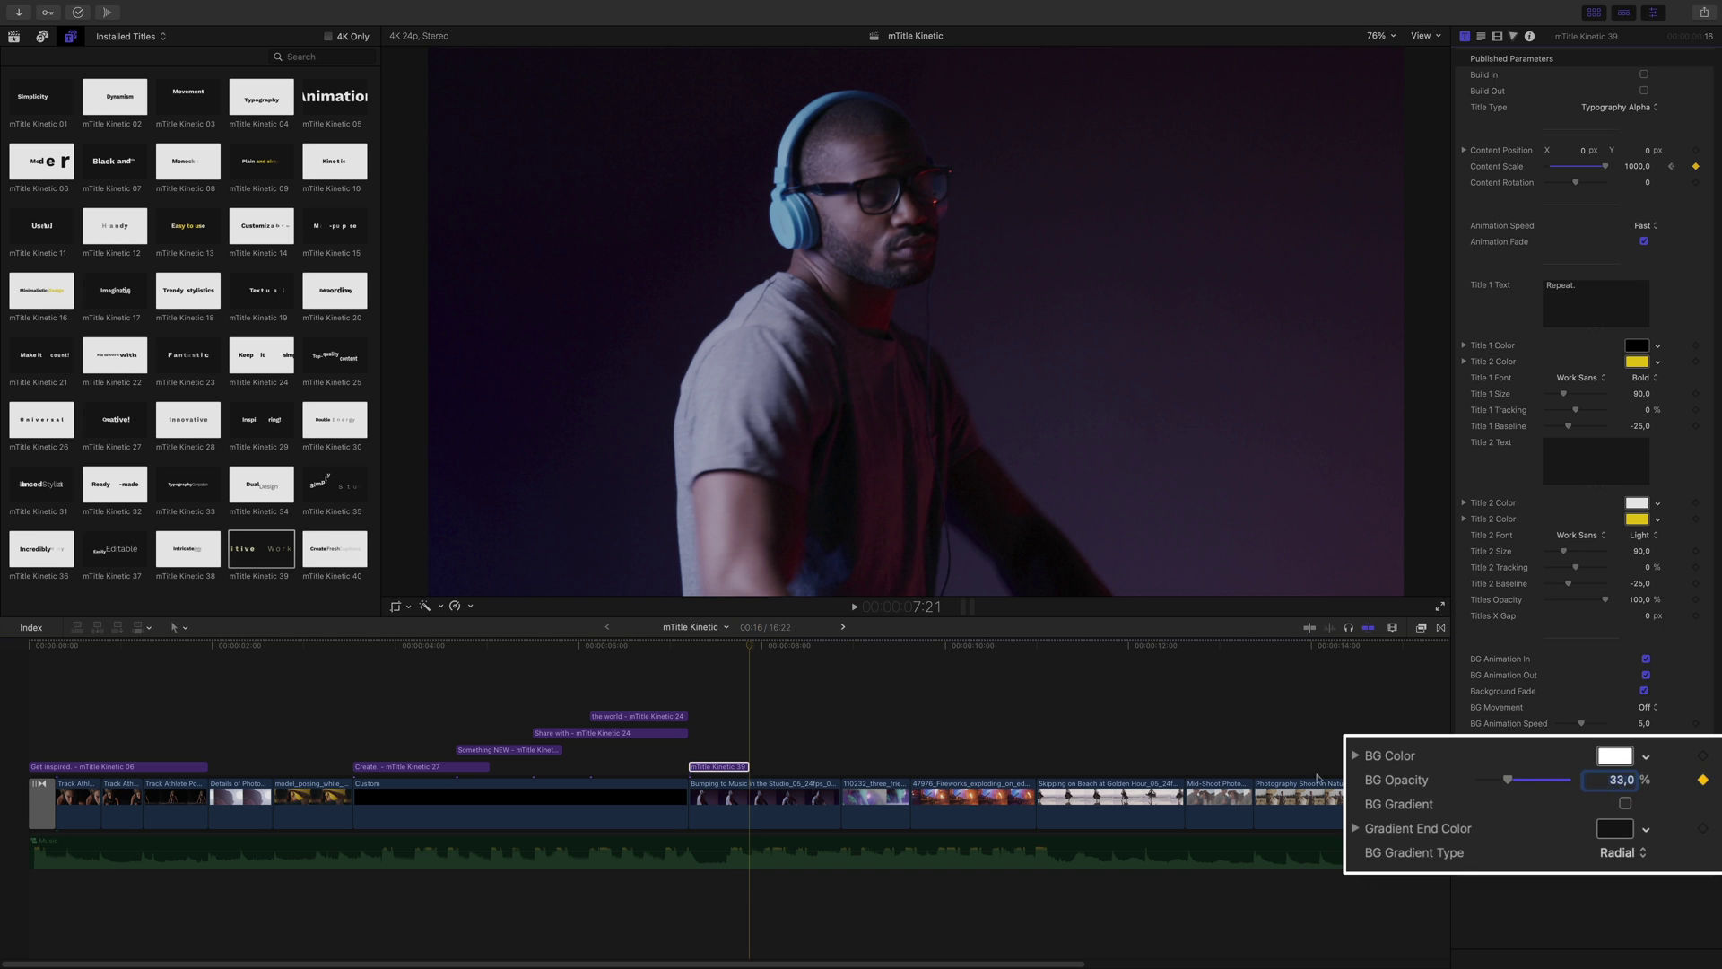
Keyframe background opacity from 100 down to 33 near the clip end, then replay
{"action": "key", "text": "Return"}
{"action": "key", "text": "Left"}
{"action": "key", "text": "Left"}
{"action": "key", "text": "Left"}
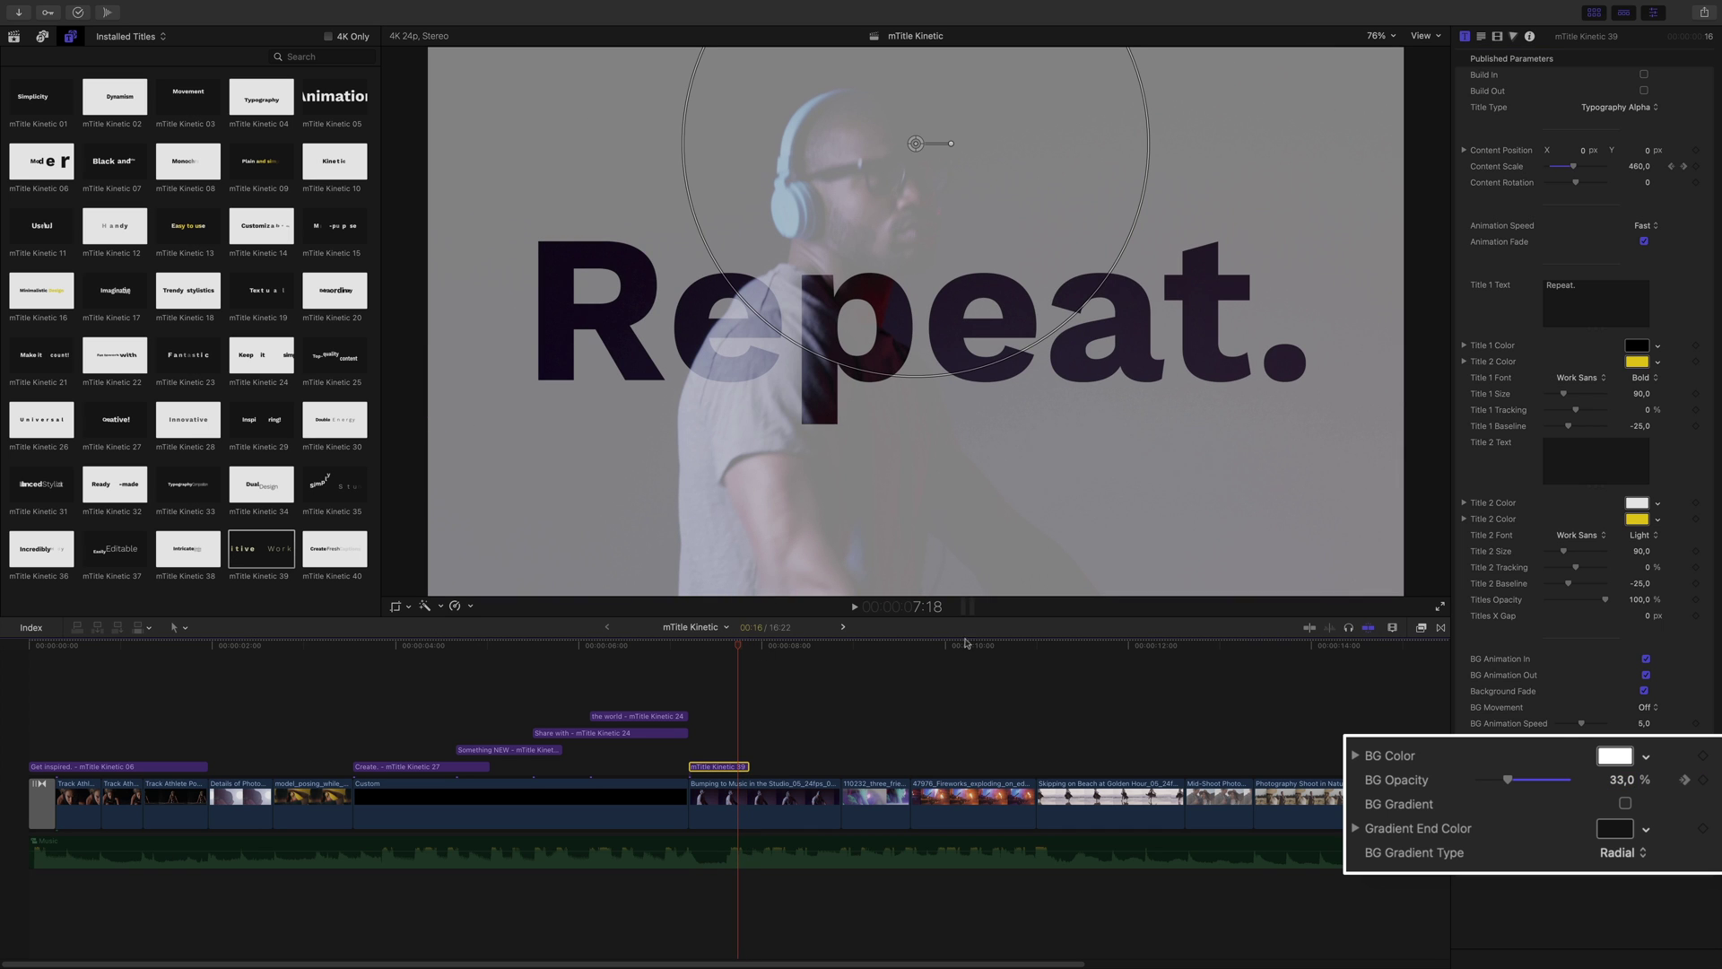
{"action": "left_click", "coordinate": [1704, 780]}
{"action": "left_click", "coordinate": [1619, 775]}
{"action": "type", "text": "100"}
{"action": "key", "text": "Return"}
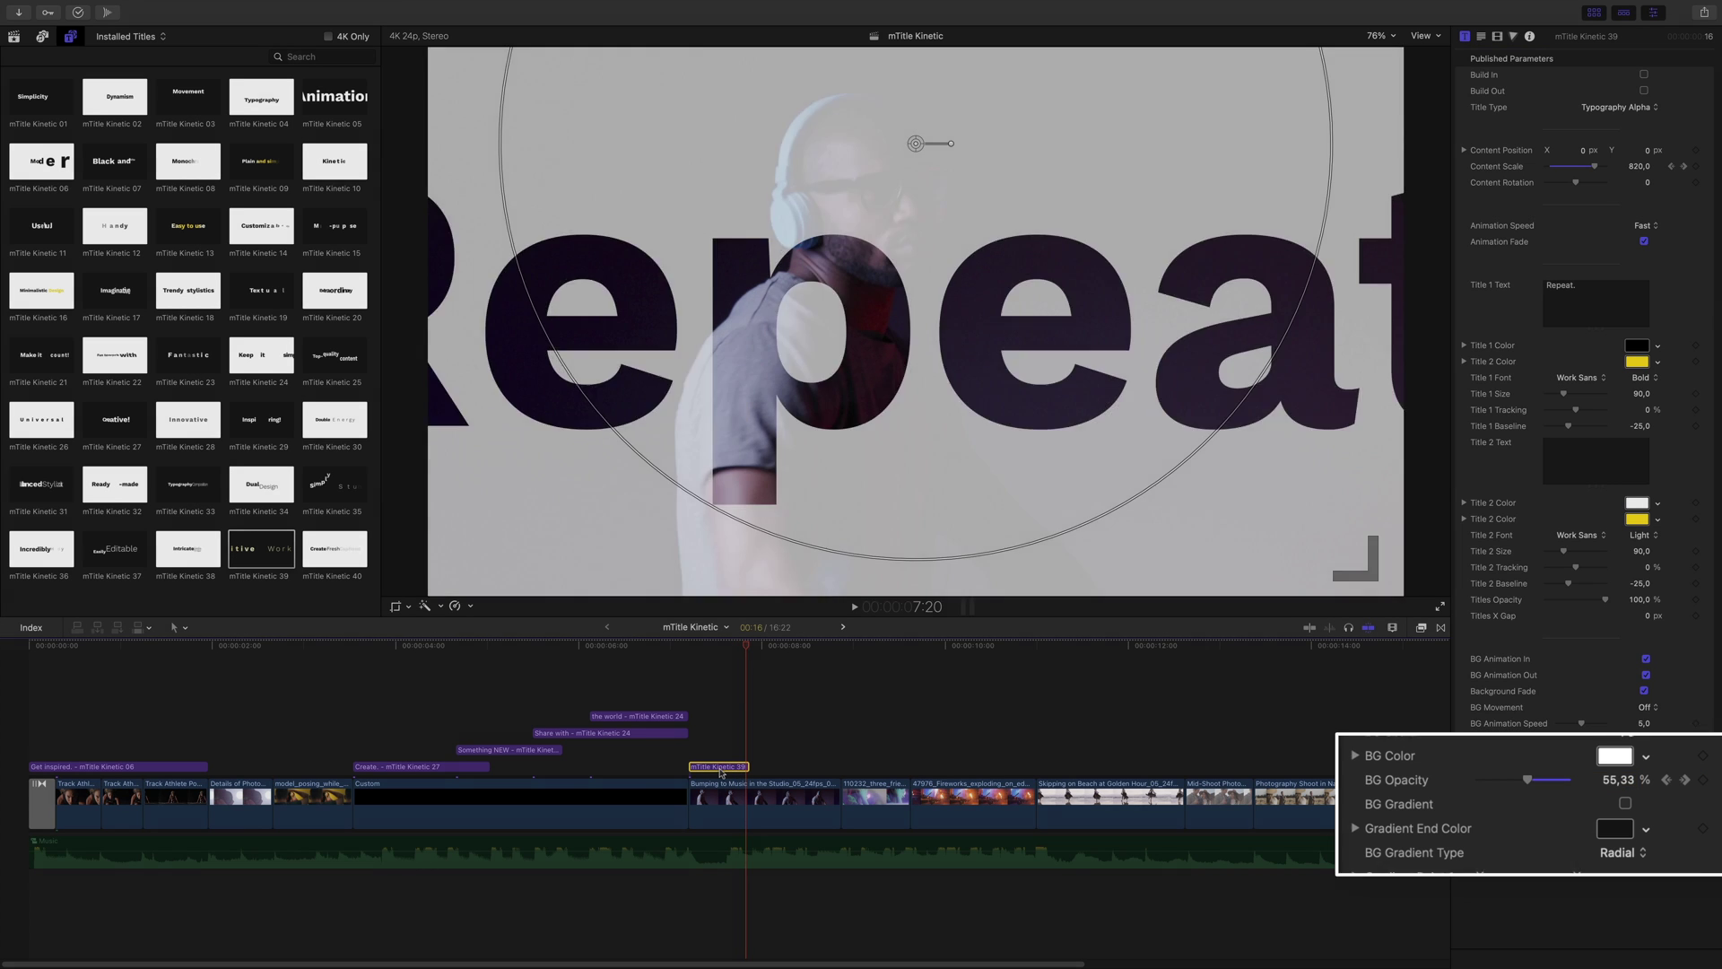
{"action": "left_click", "coordinate": [352, 647]}
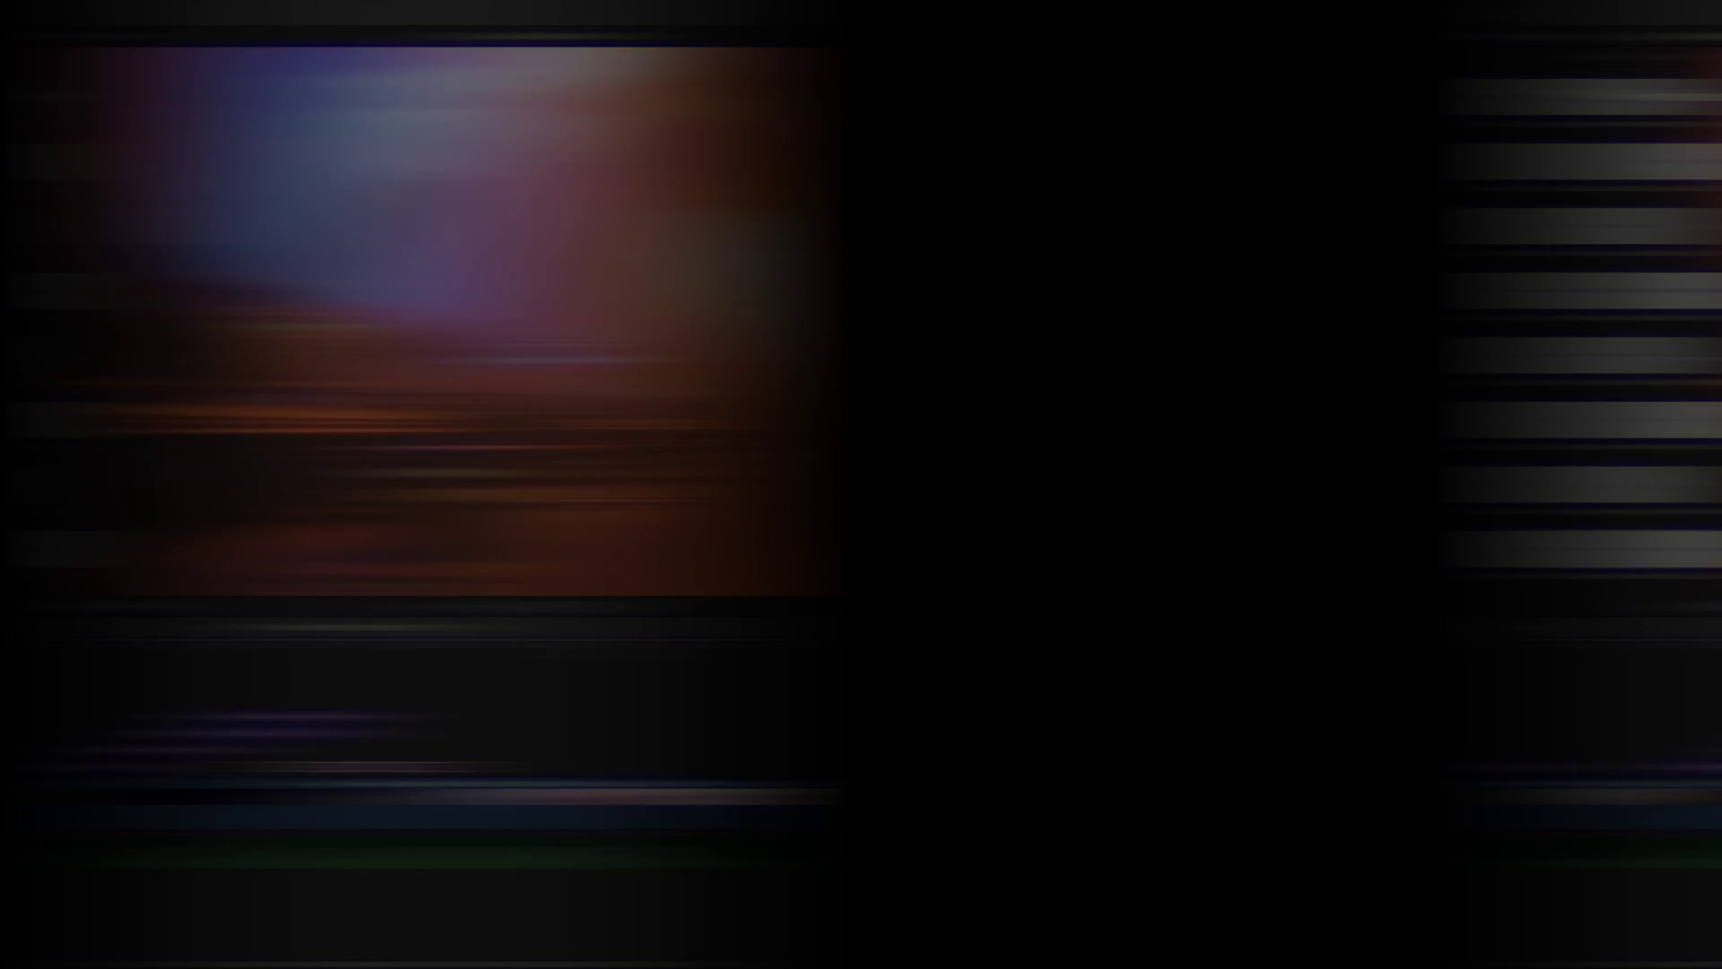
Add mTitle Kinetic 40 at the fireworks section and trim its end to the playhead
{"action": "left_click", "coordinate": [964, 647]}
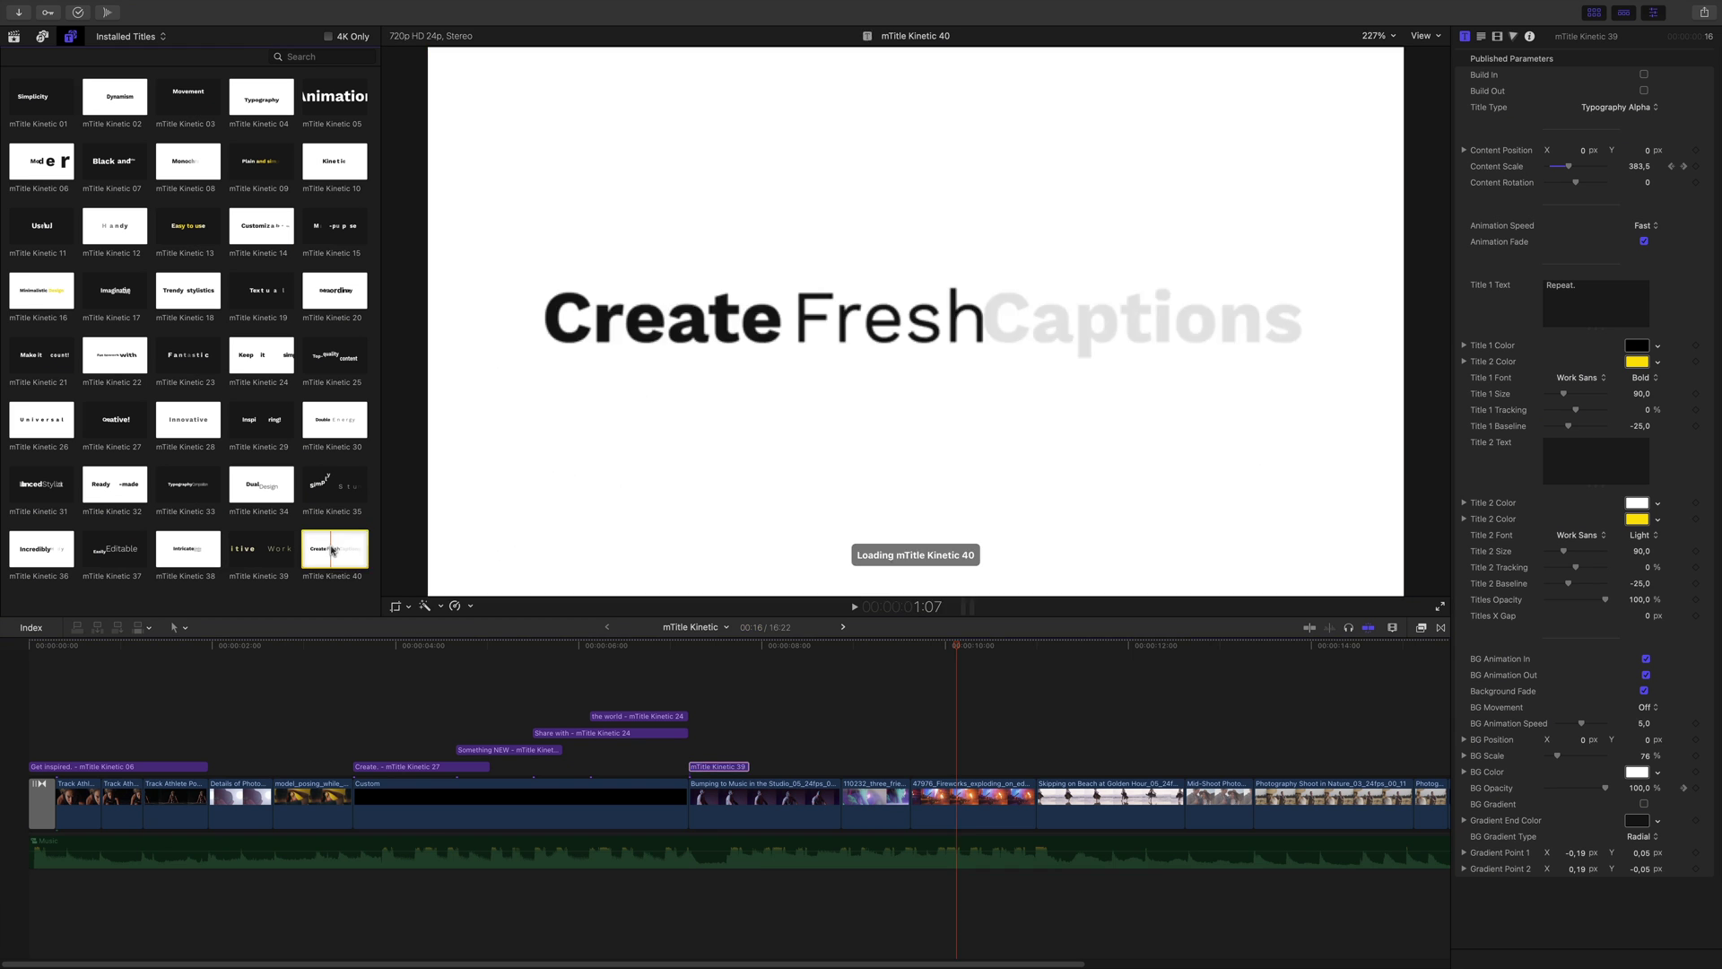
{"action": "left_click_drag", "start_coordinate": [334, 548], "coordinate": [961, 739]}
{"action": "key", "text": "space"}
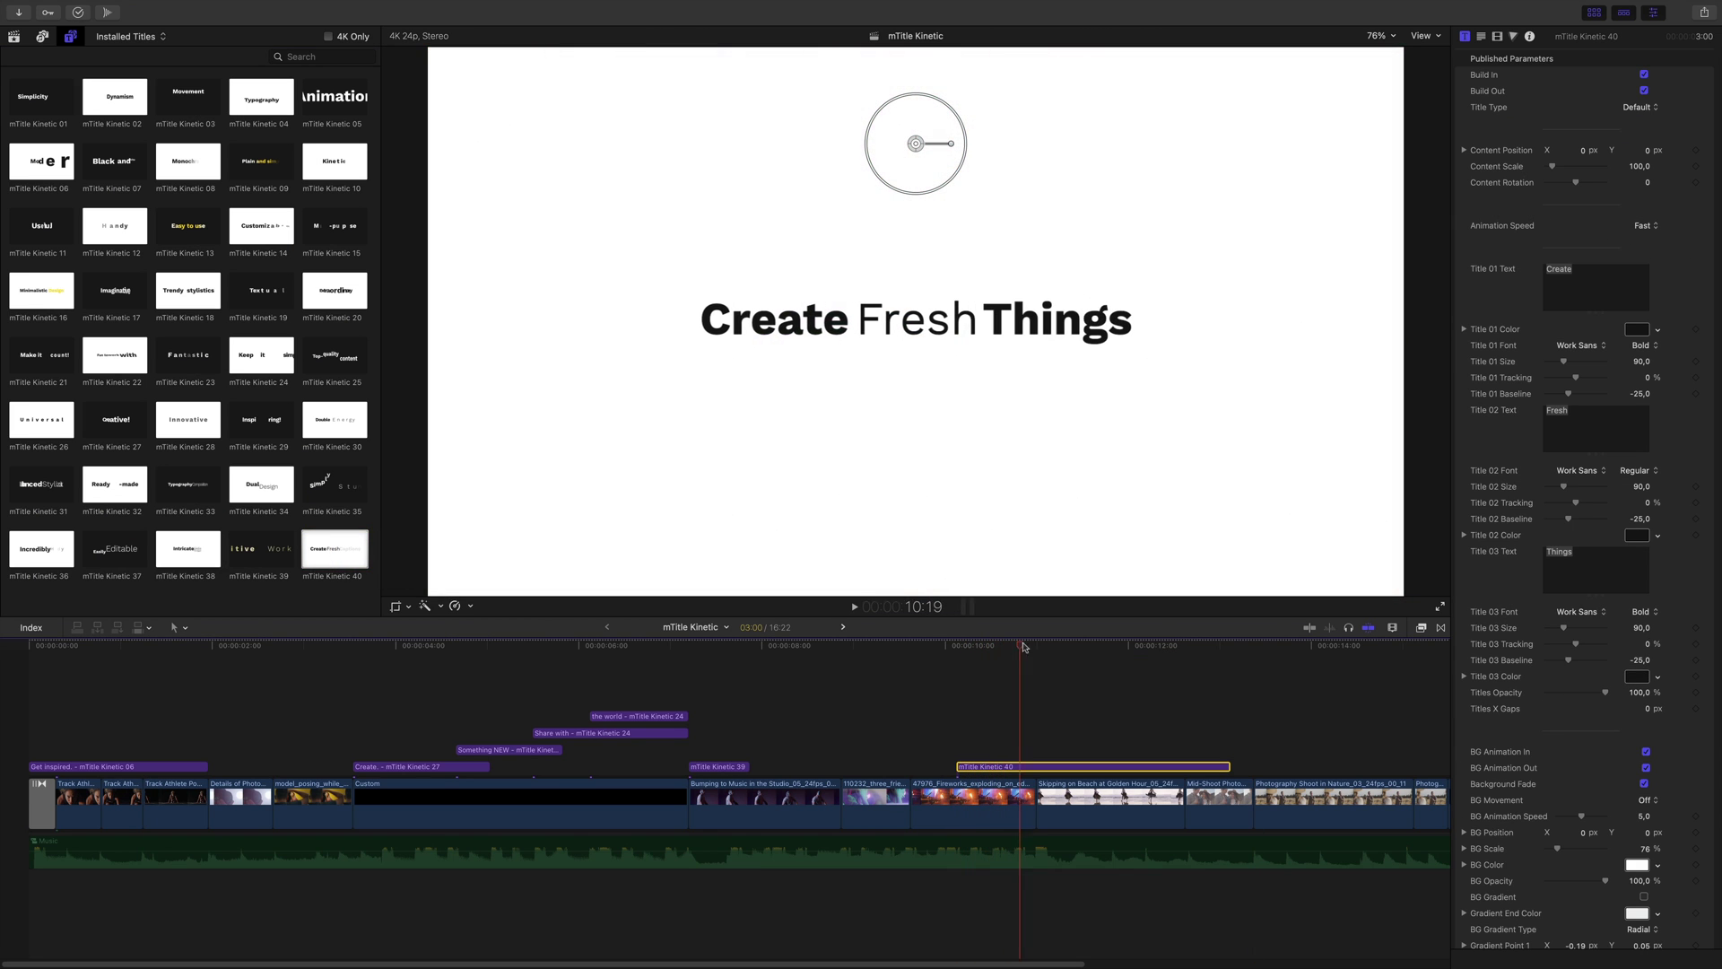
{"action": "key", "text": "space"}
{"action": "left_click", "coordinate": [1225, 767]}
{"action": "left_click_drag", "start_coordinate": [1223, 767], "coordinate": [1031, 797]}
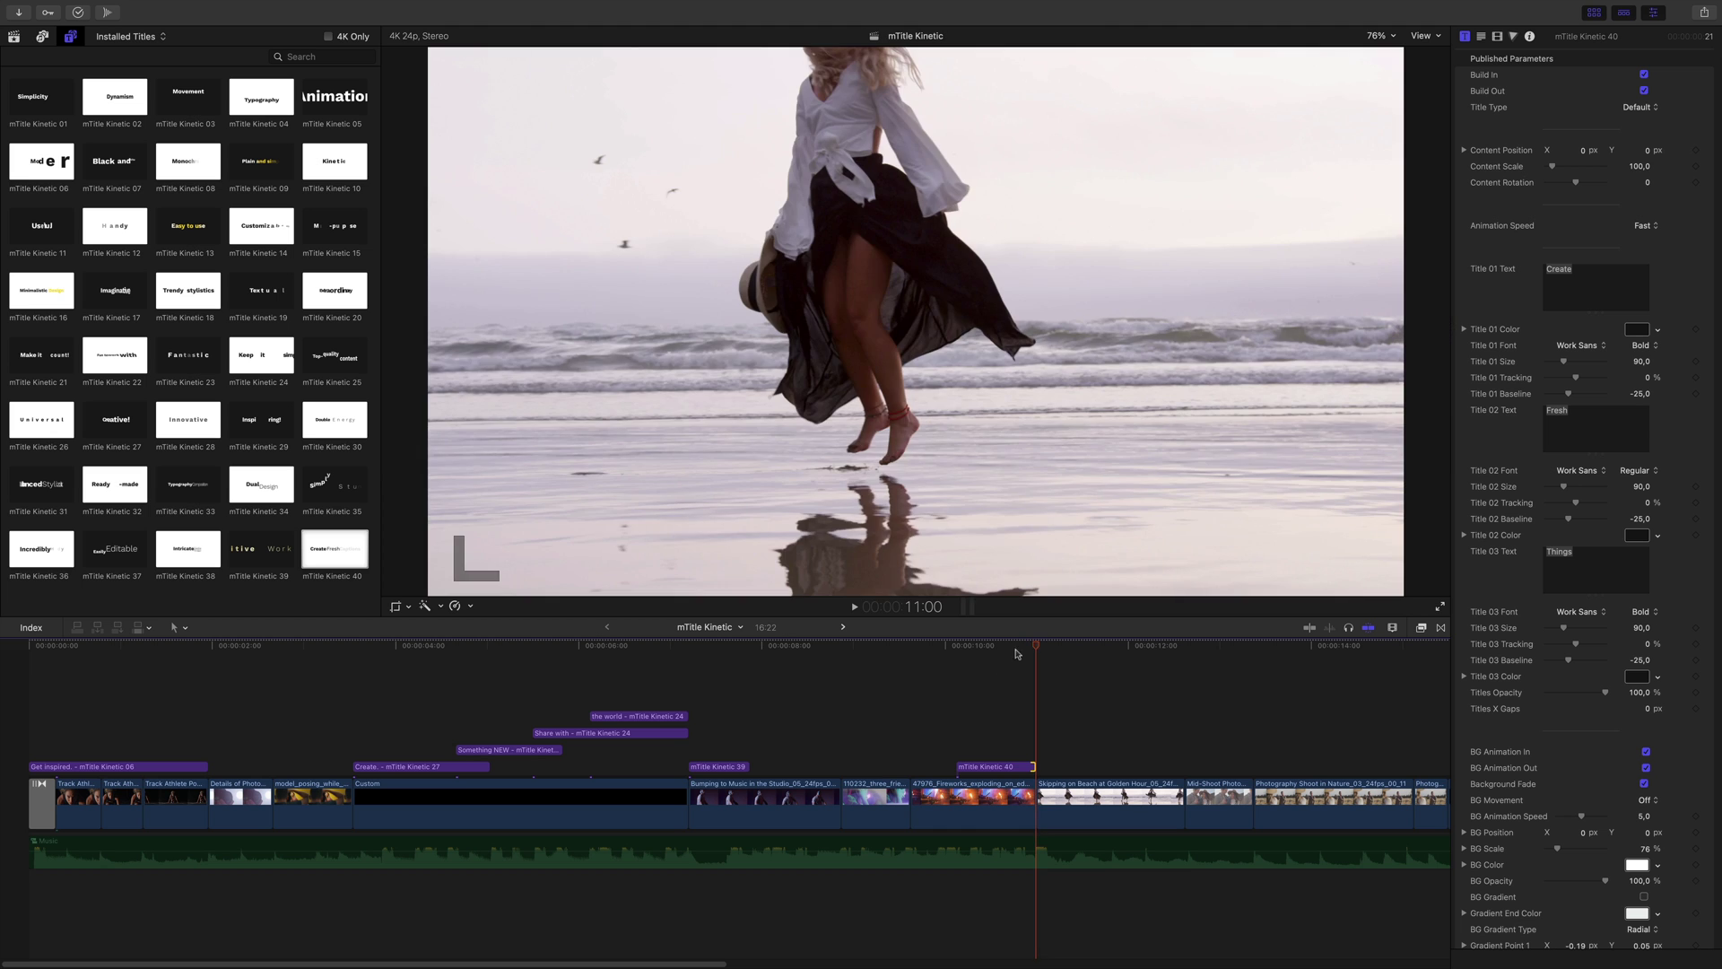
Select the Kinetic 40 title and preview its 'Inspire Others.' text
{"action": "mouse_move", "coordinate": [1020, 650]}
{"action": "left_mouse_down"}
{"action": "mouse_move", "coordinate": [963, 647]}
{"action": "mouse_move", "coordinate": [992, 647]}
{"action": "left_mouse_up"}
{"action": "left_click", "coordinate": [1006, 768]}
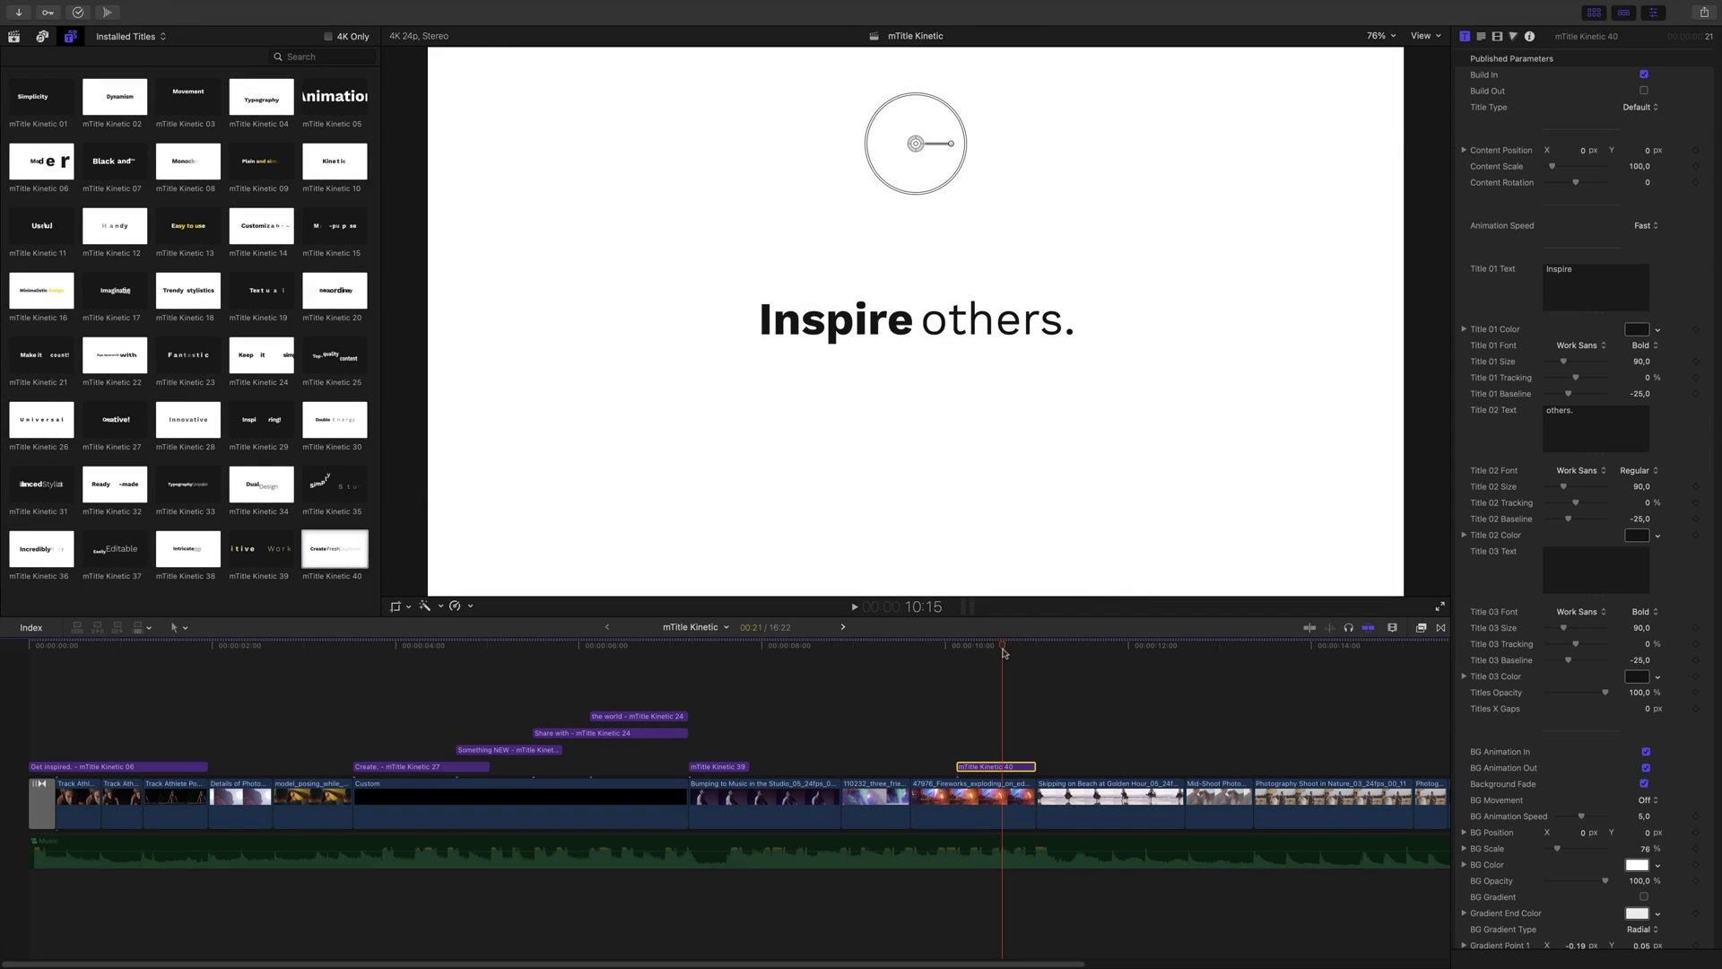
{"action": "left_click_drag", "start_coordinate": [1001, 651], "coordinate": [1252, 668]}
Add mTitle Kinetic 20 at the man-in-the-field shot and shorten it
{"action": "scroll", "coordinate": [1067, 703], "scroll_direction": "right", "scroll_amount": 5}
{"action": "left_click", "coordinate": [990, 648]}
{"action": "left_click_drag", "start_coordinate": [990, 648], "coordinate": [984, 648]}
{"action": "left_click_drag", "start_coordinate": [323, 296], "coordinate": [994, 717]}
{"action": "left_click_drag", "start_coordinate": [1256, 765], "coordinate": [1212, 766]}
Change the title text to 'Make the difference!' and play it back
{"action": "left_click", "coordinate": [1014, 648]}
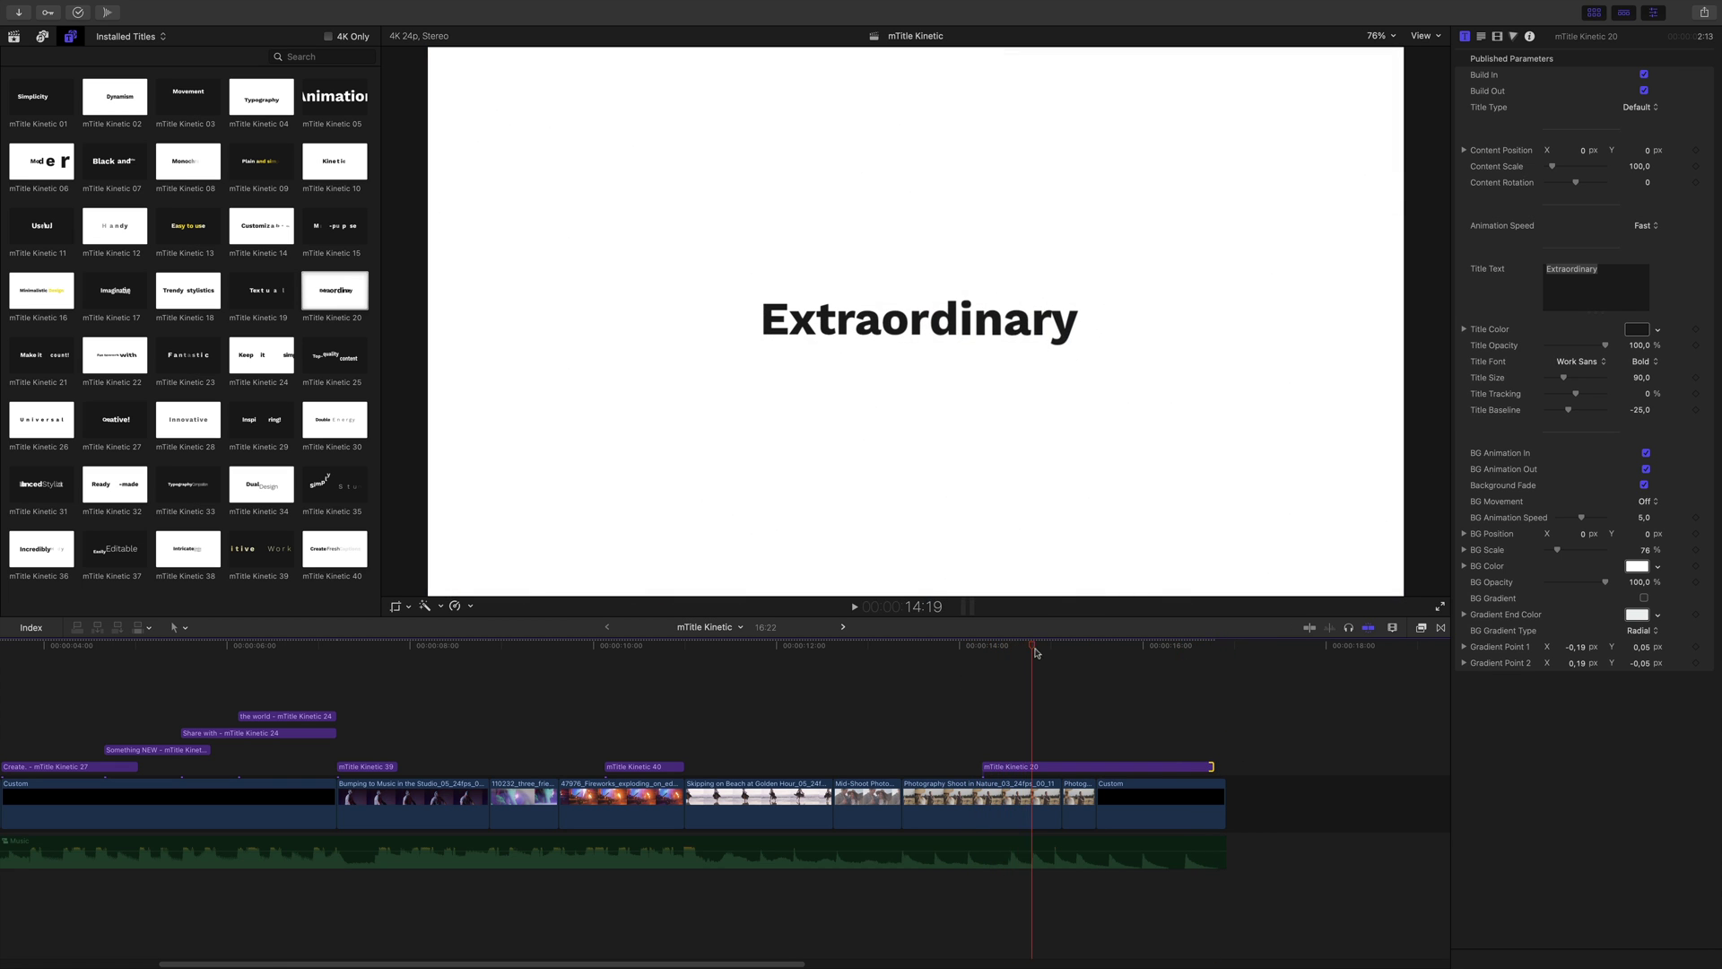
{"action": "left_click", "coordinate": [1088, 768]}
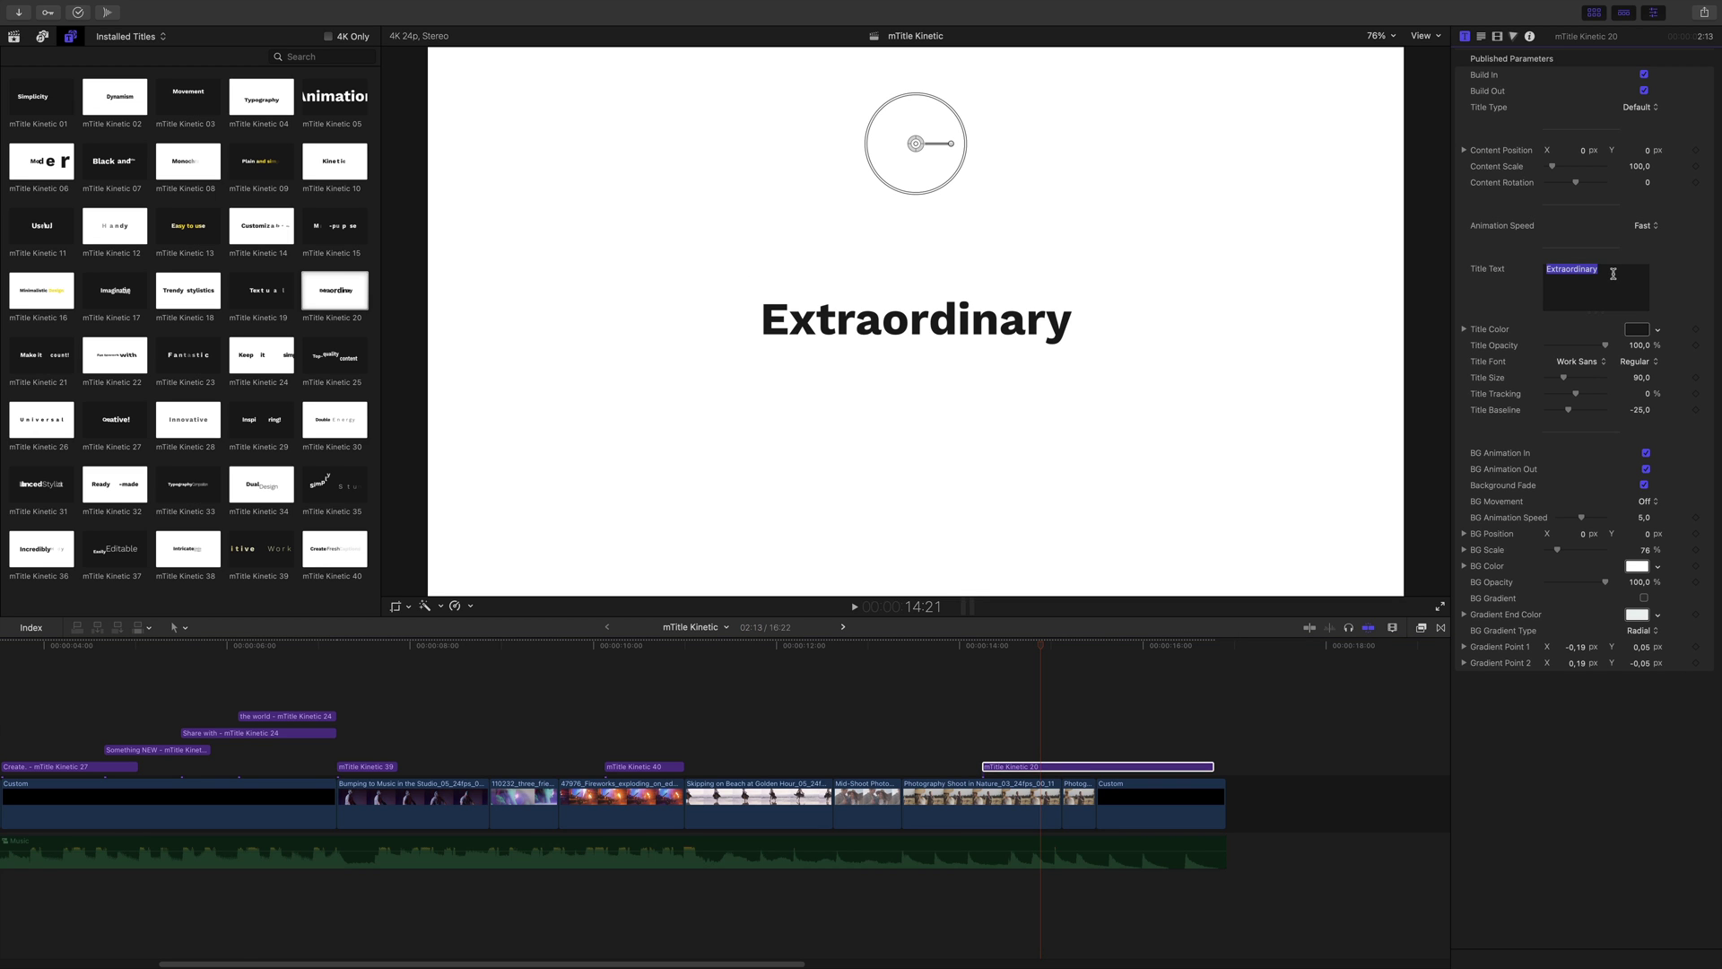
{"action": "type", "text": "Make the difference!"}
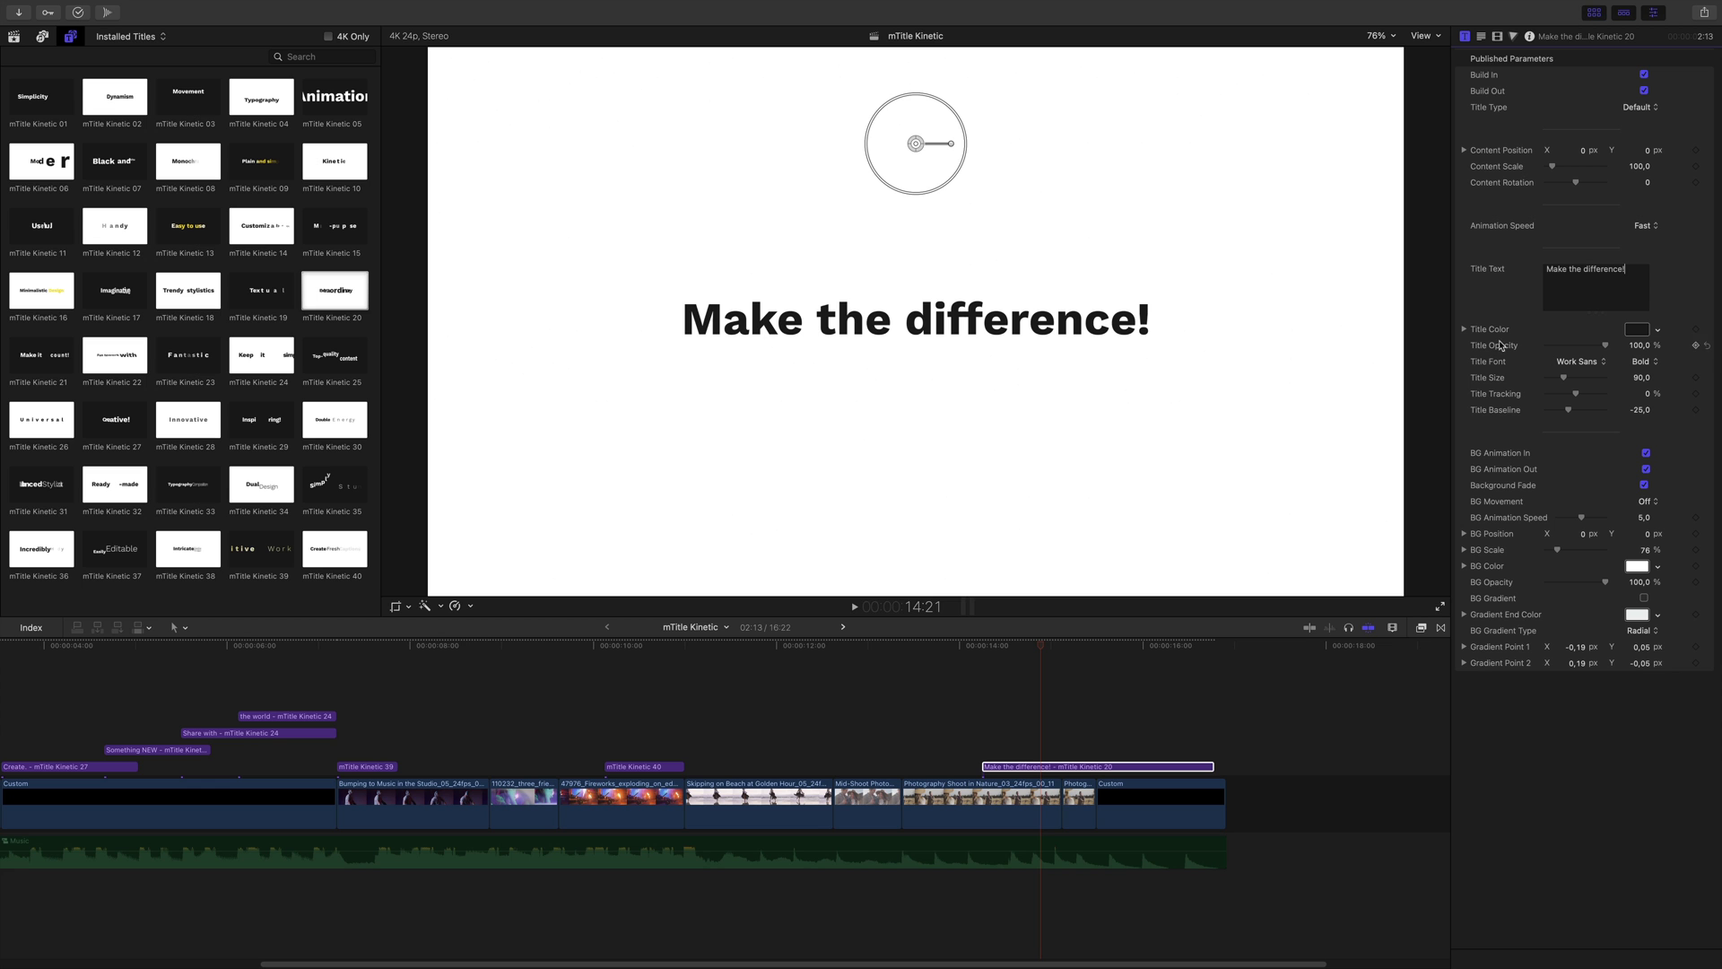
{"action": "left_click_drag", "start_coordinate": [1040, 649], "coordinate": [930, 672]}
{"action": "key", "text": "space"}
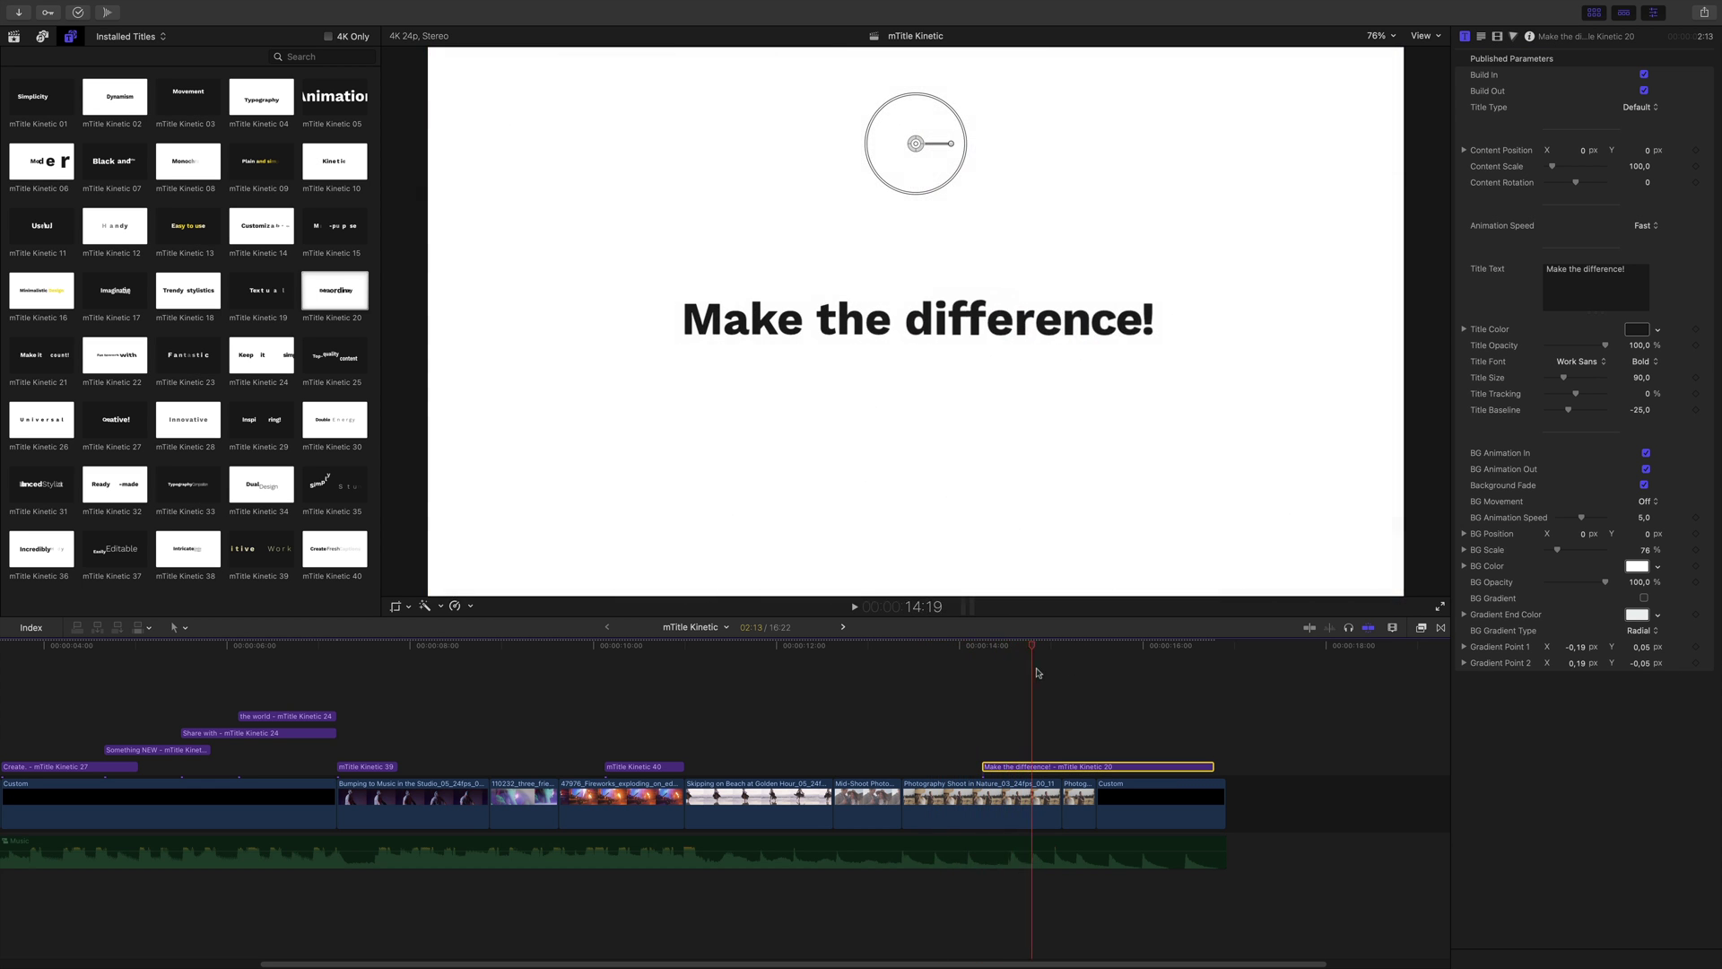